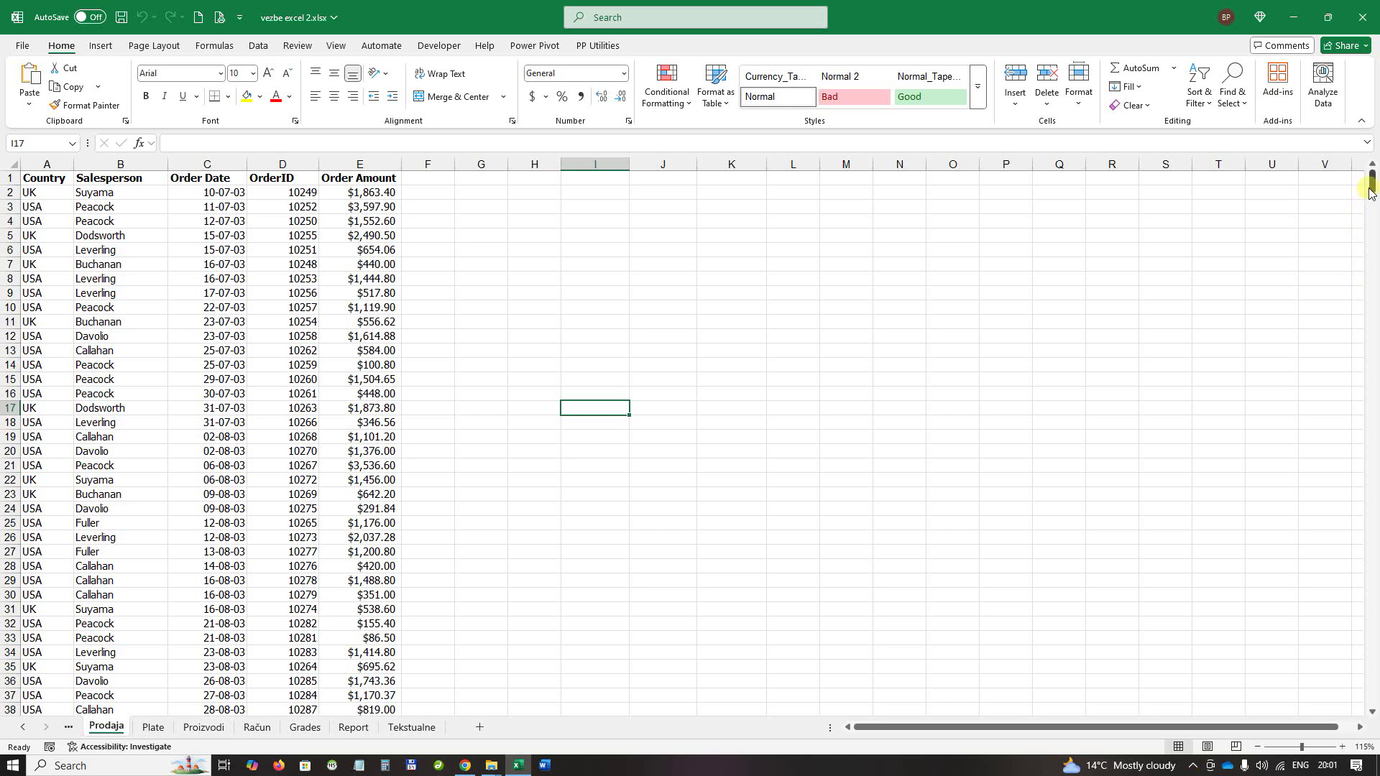
Create a PivotTable on a new worksheet from the sales data range Prodaja!$A$1:$E$800.
mouse_move(1371, 188)
mouse_down()
mouse_move(1354, 437)
mouse_move(1365, 721)
mouse_move(1372, 179)
mouse_up()
click(194, 336)
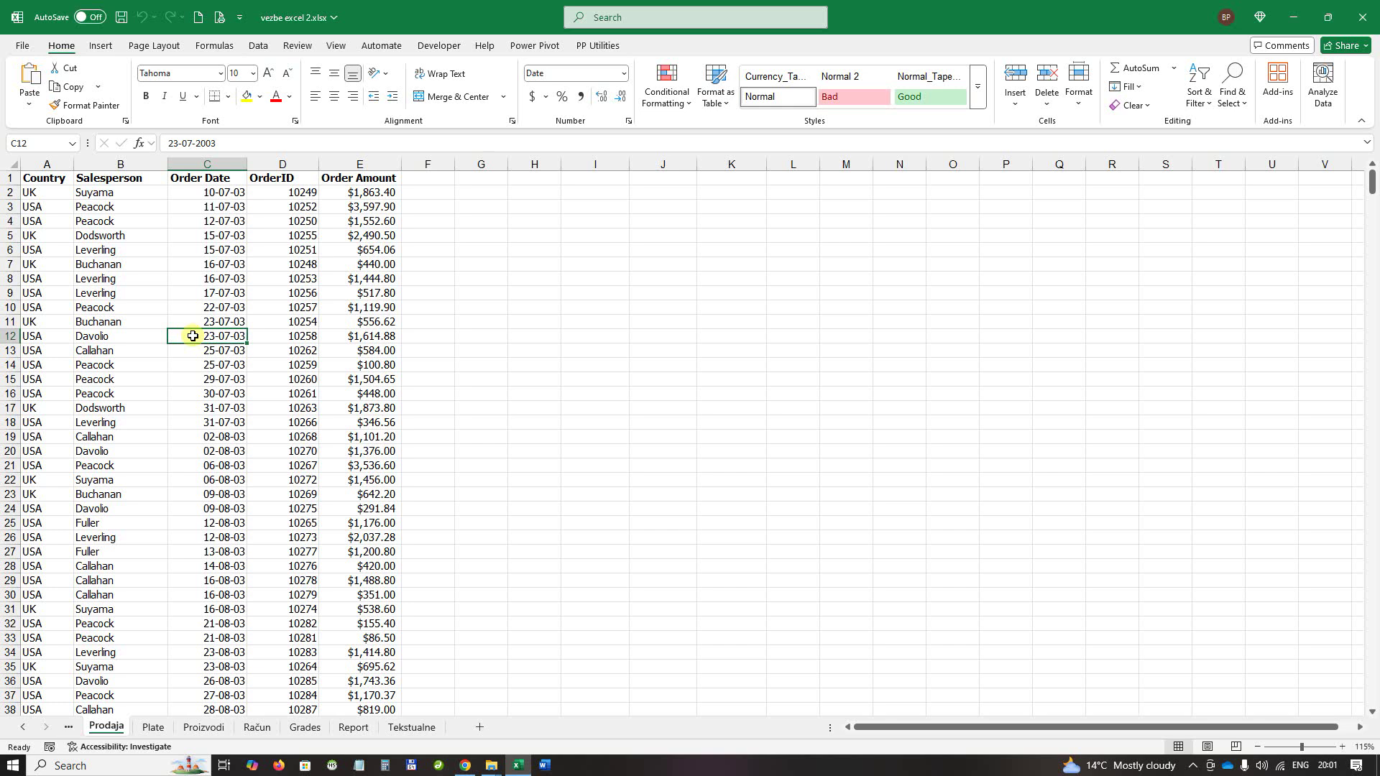
click(101, 46)
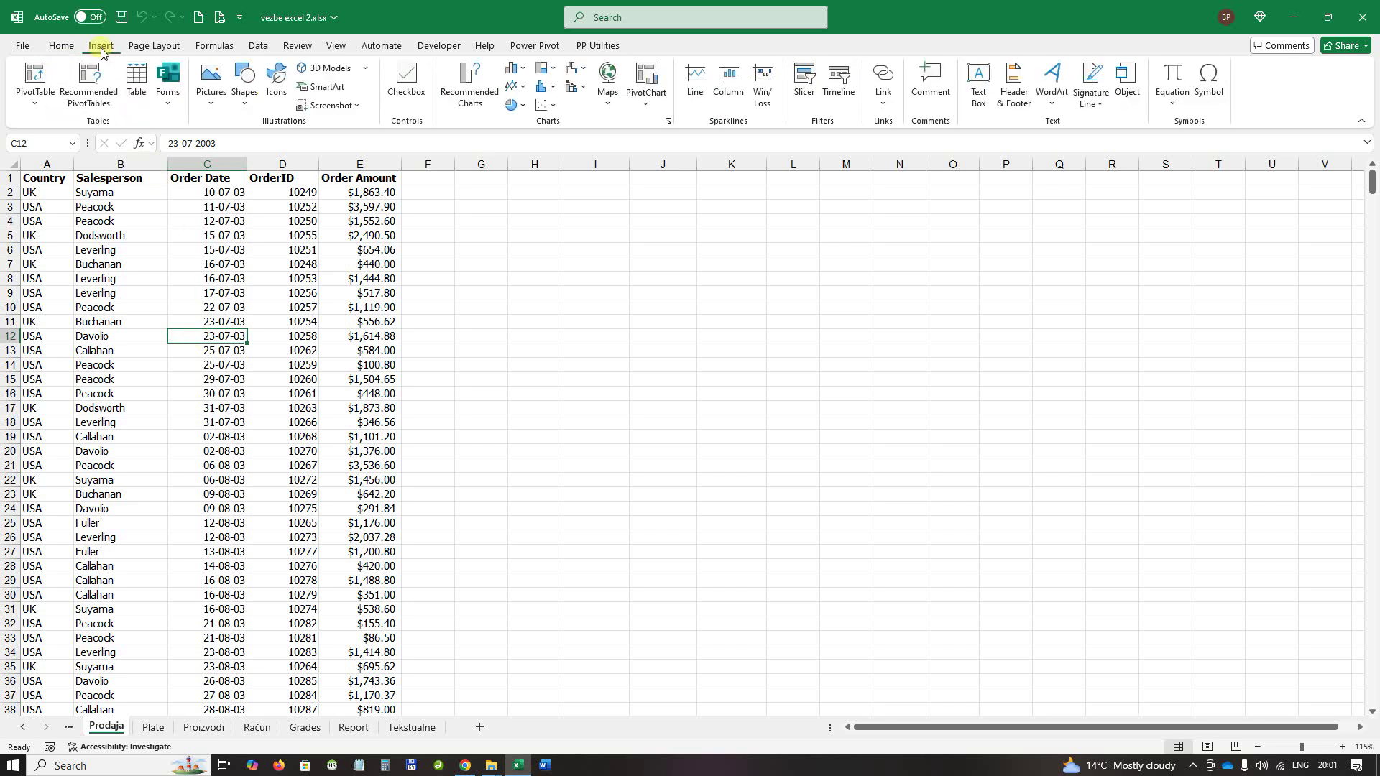
click(32, 75)
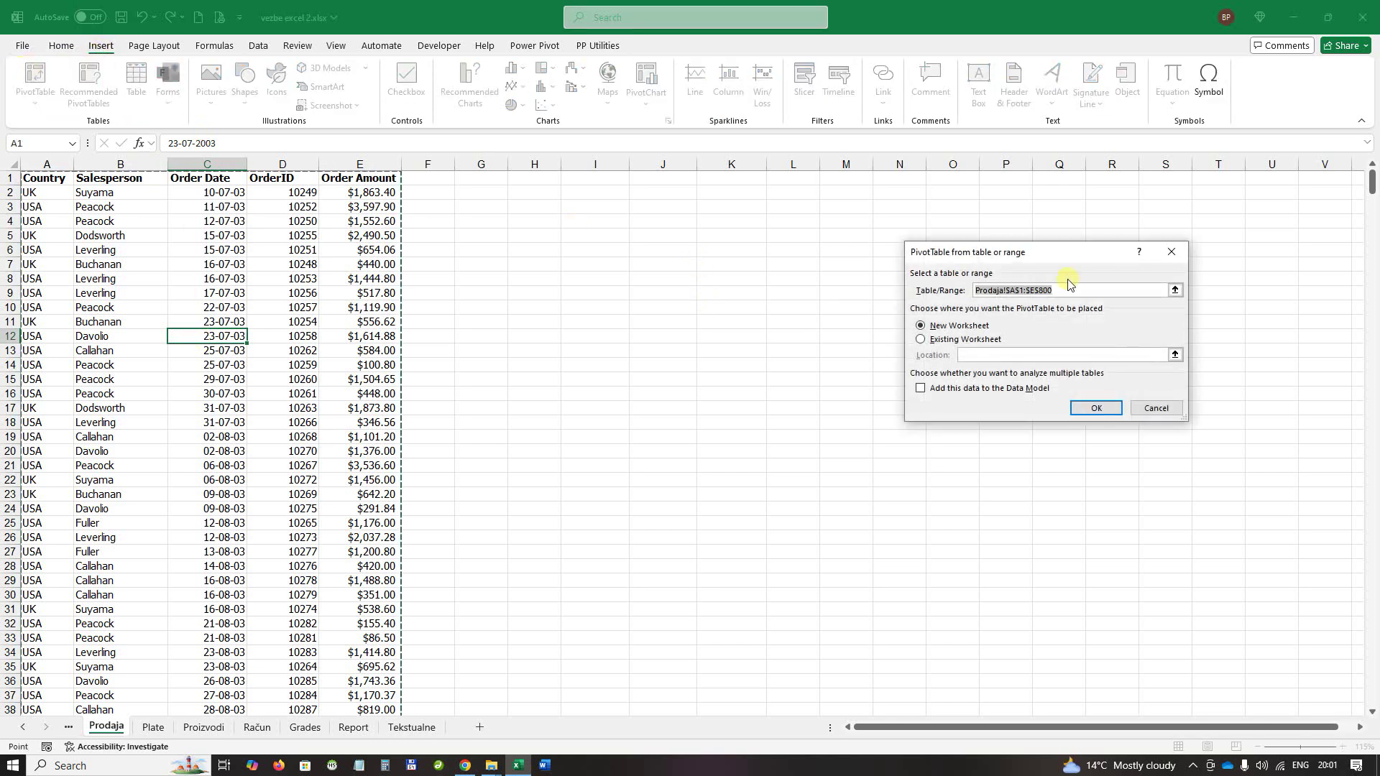
drag(1078, 259, 877, 237)
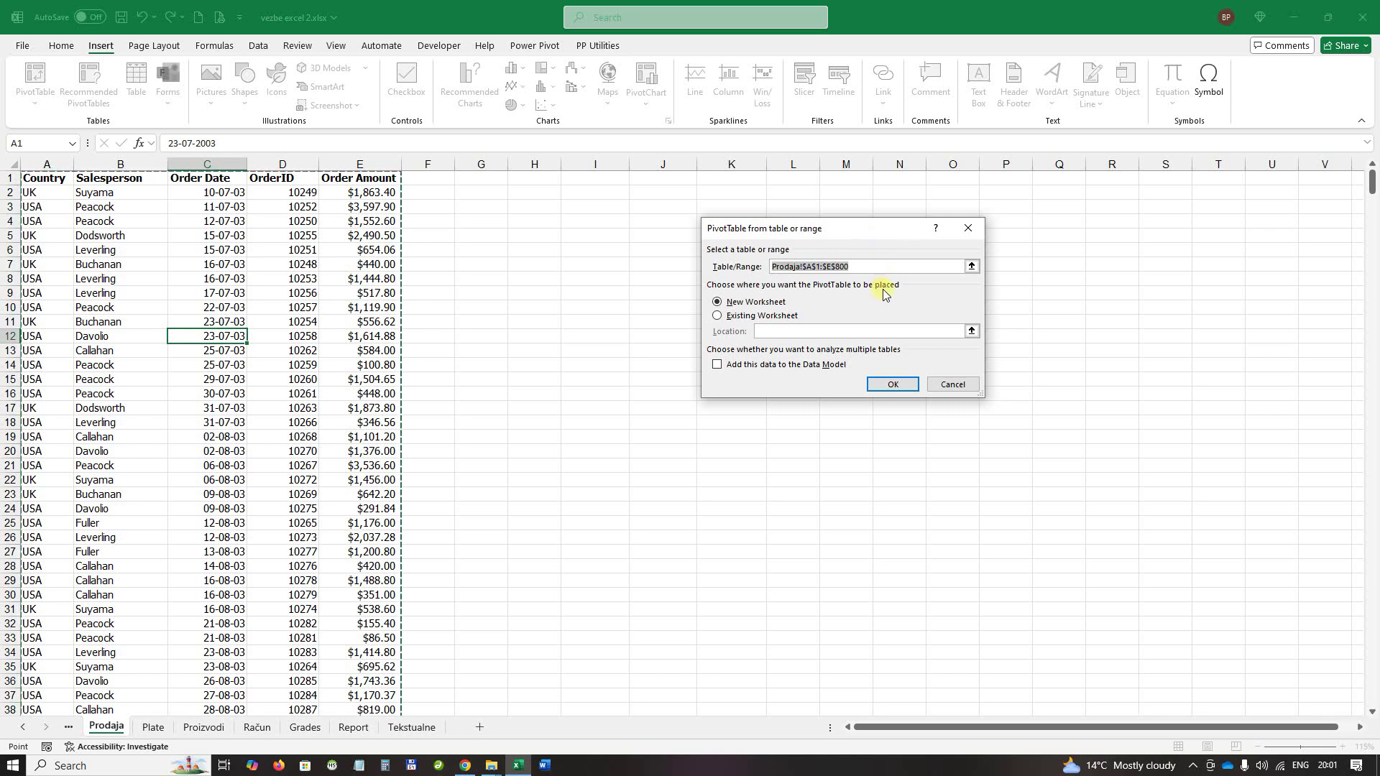
click(865, 268)
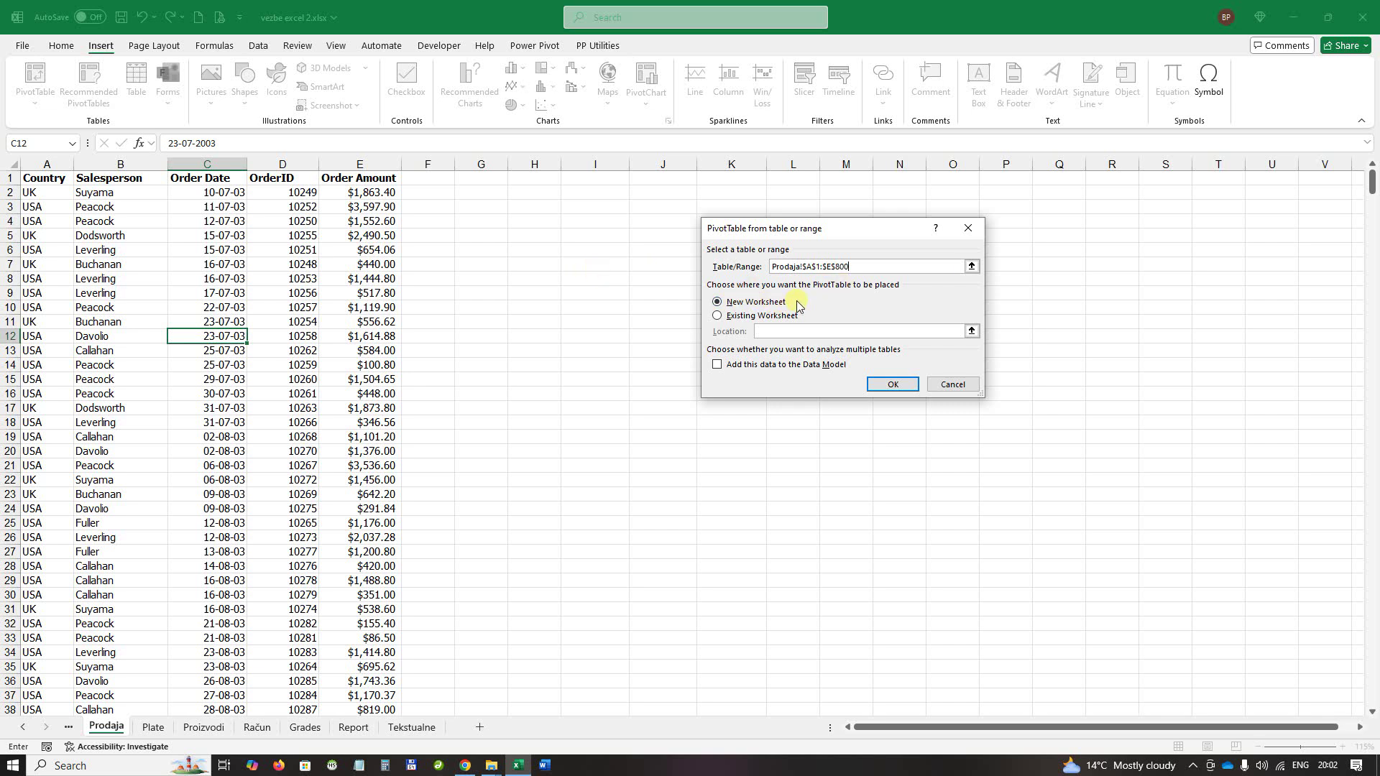
click(894, 384)
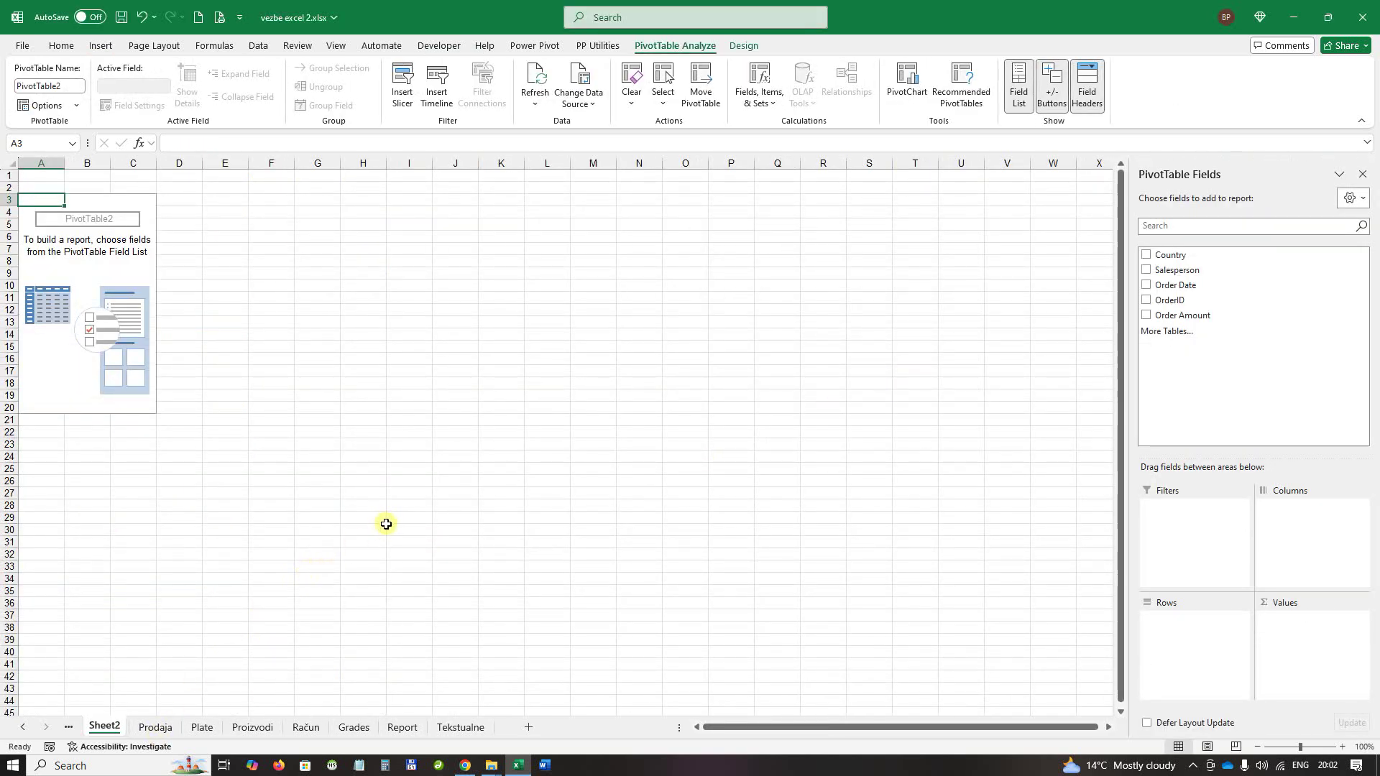
Lay out the PivotTable with Country and Salesperson as nested rows and the sum of Order Amount as values.
scroll(392, 525, up, 1)
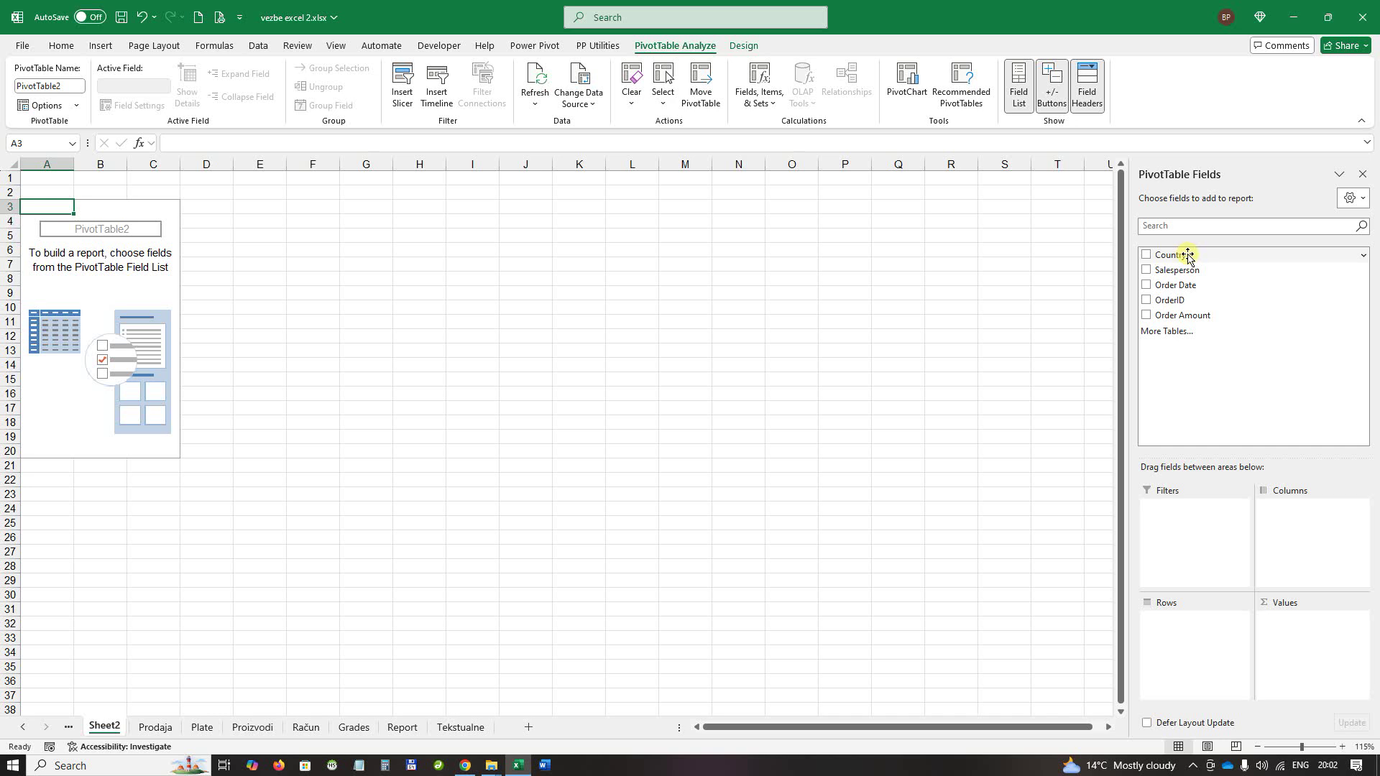
drag(1181, 258, 1210, 630)
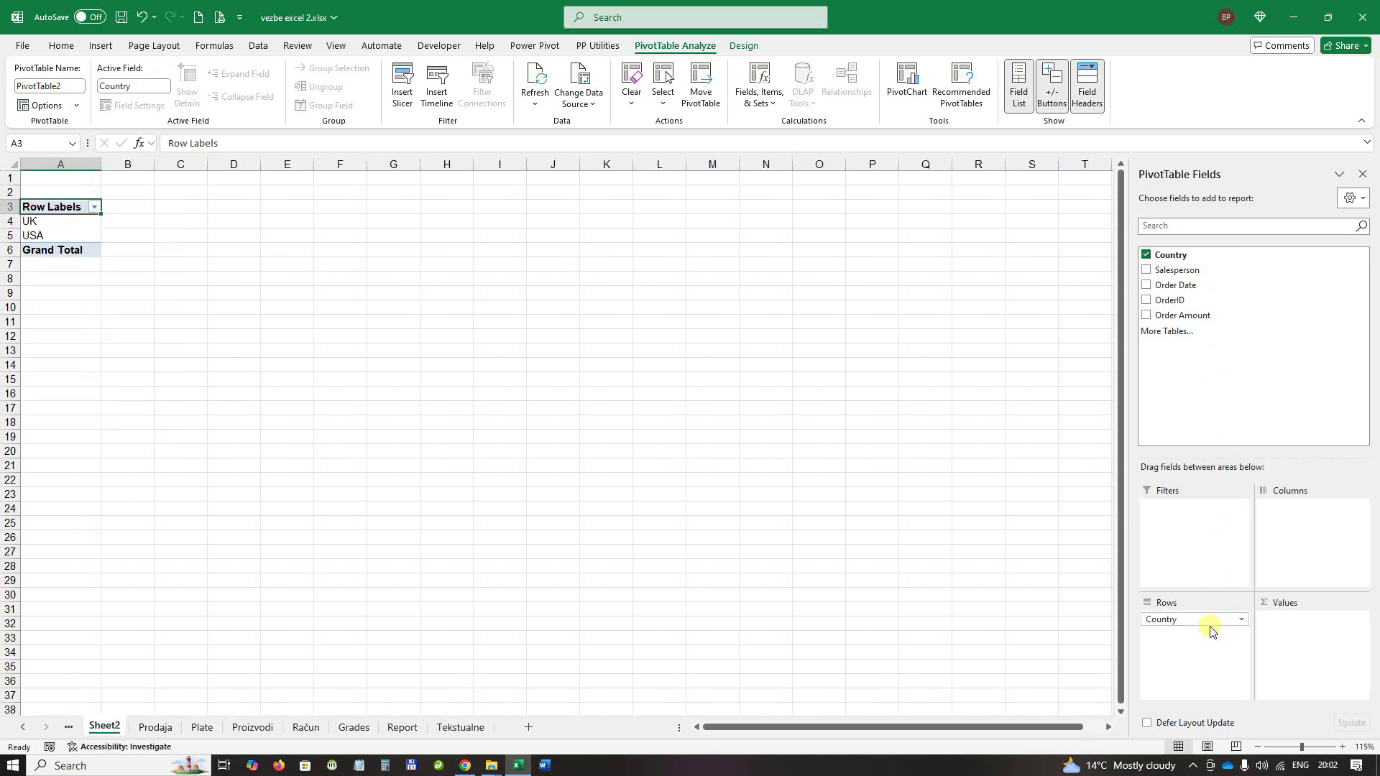
drag(1189, 271, 1197, 651)
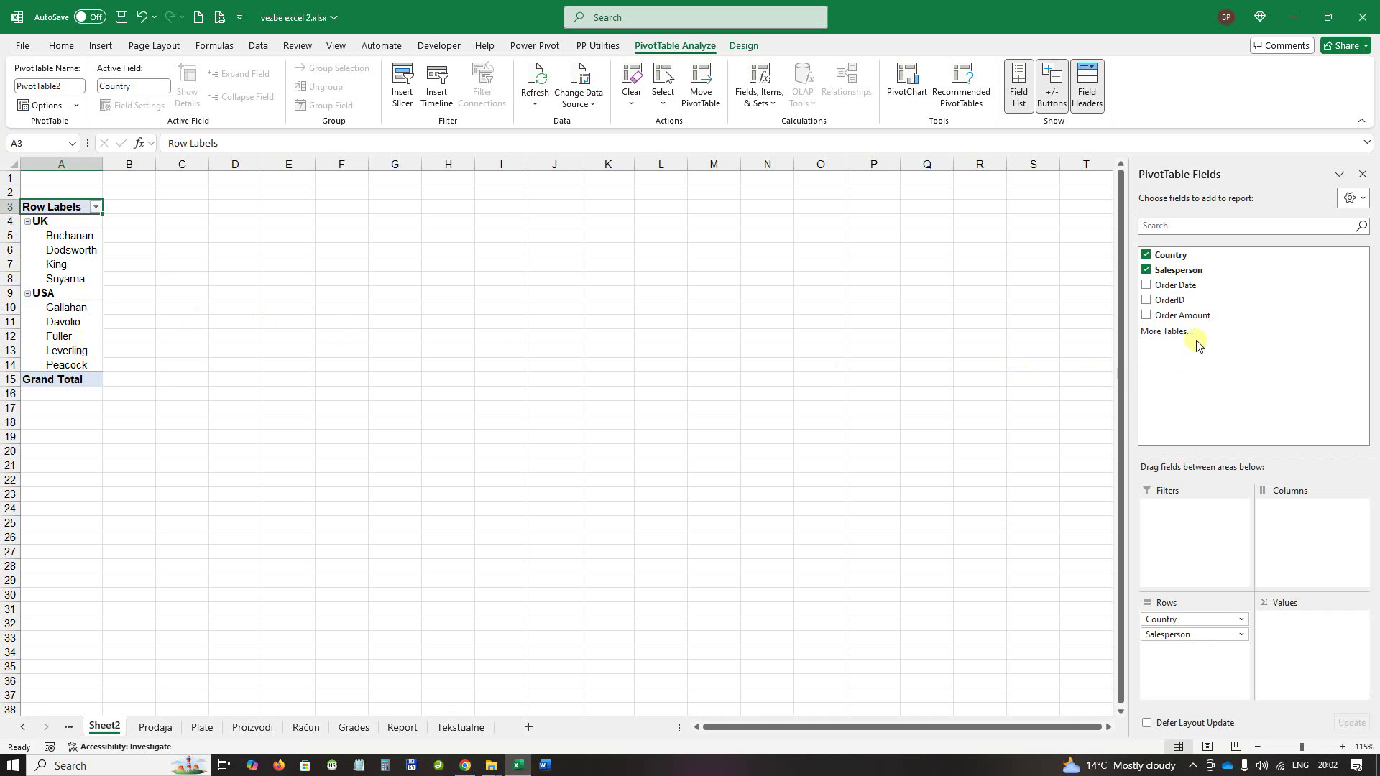
drag(1186, 314, 1319, 636)
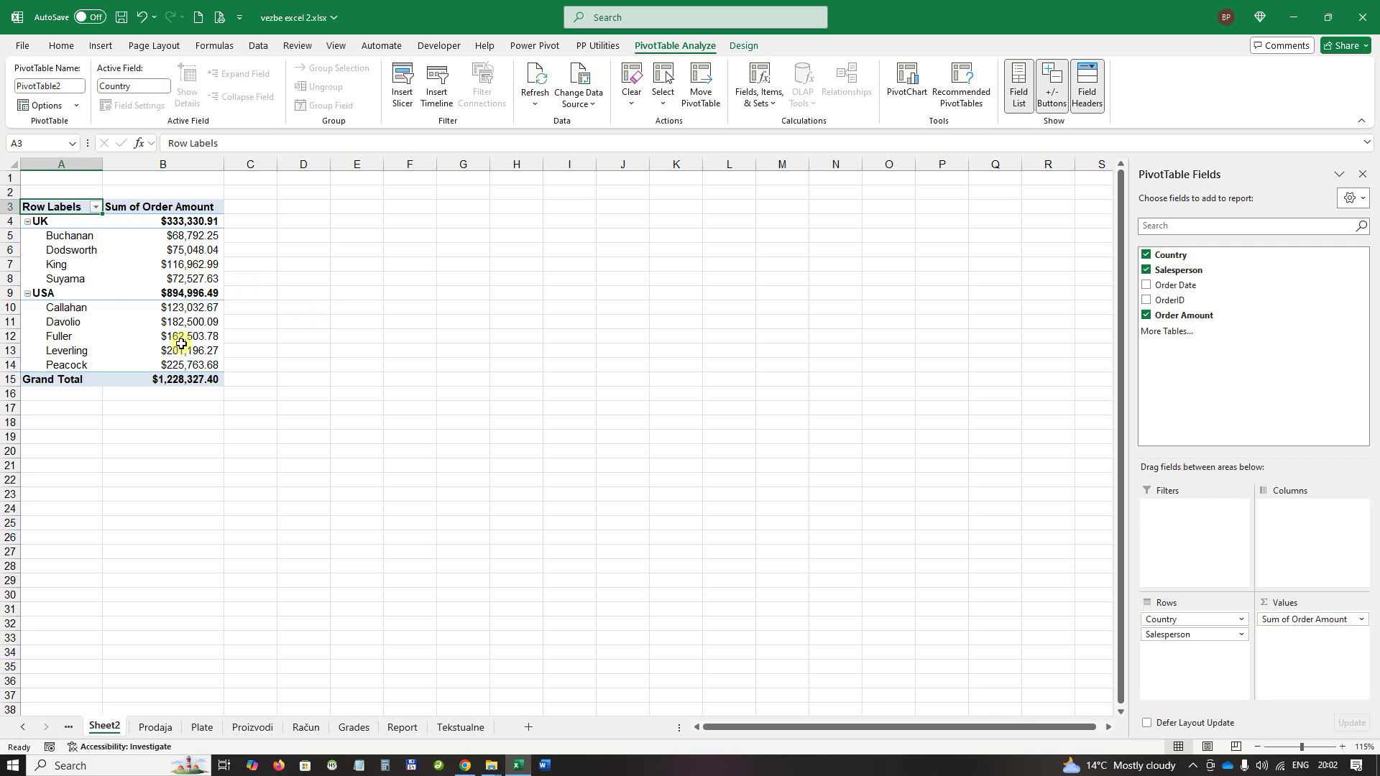
mouse_move(181, 343)
Start a new record in row 801 of the Prodaja sheet with country Serbia and the salesperson's surname.
click(164, 734)
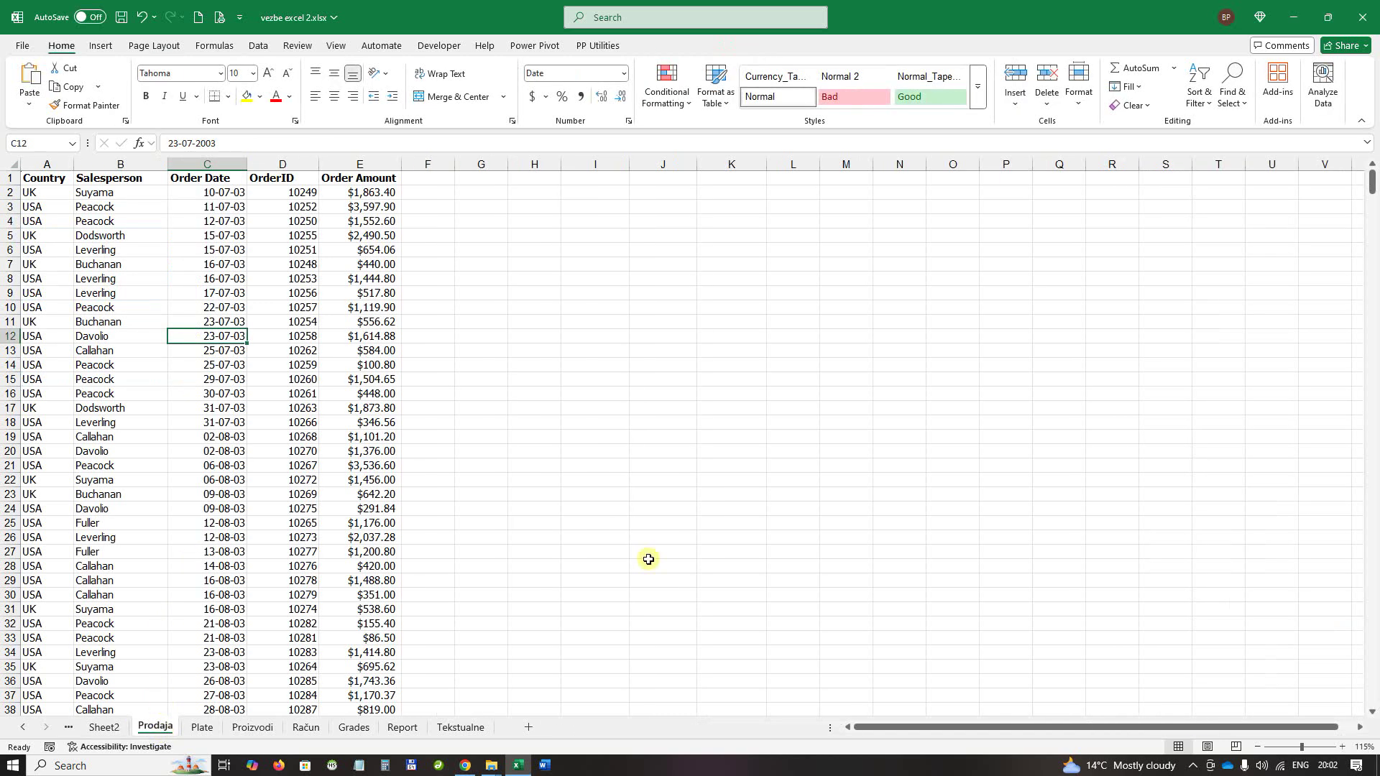
drag(1371, 194, 1372, 703)
scroll(529, 440, down, 4)
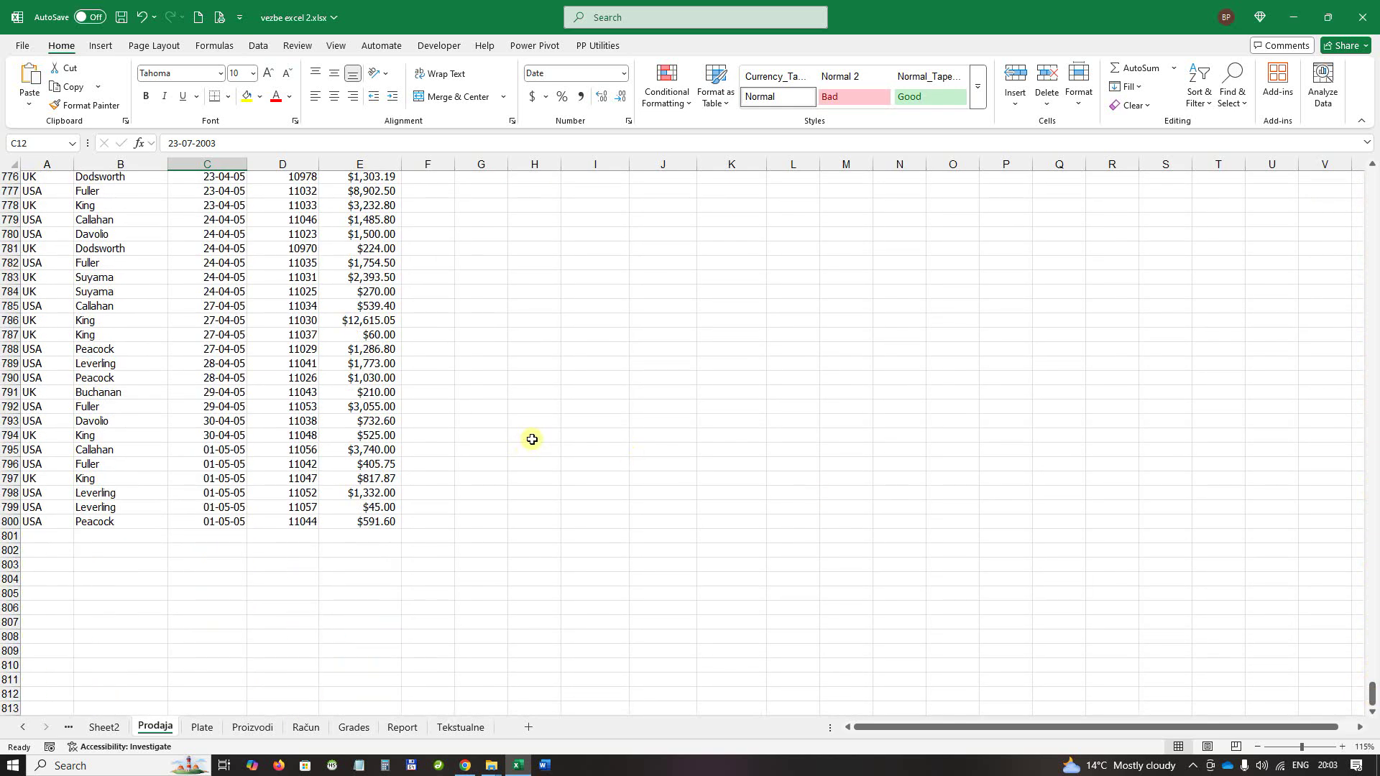
click(46, 536)
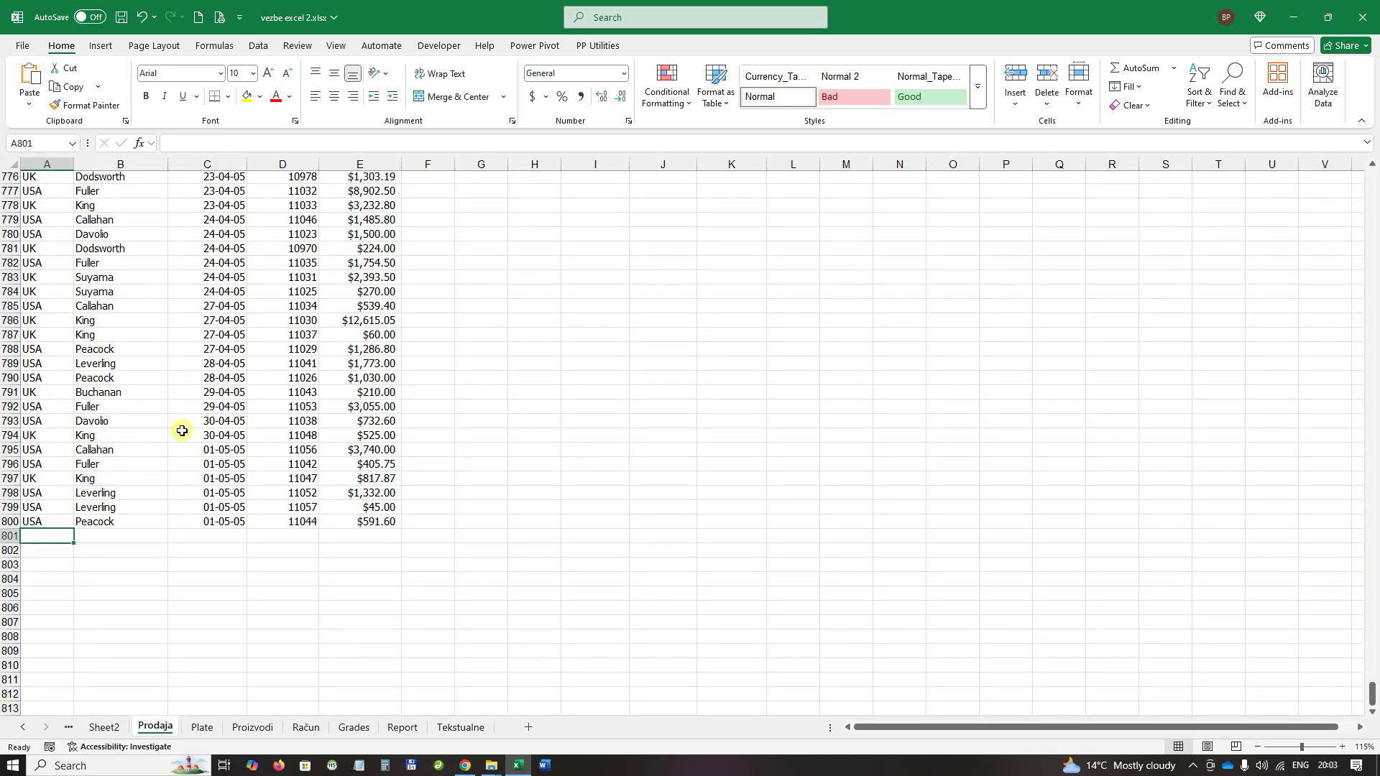
text(Serbia)
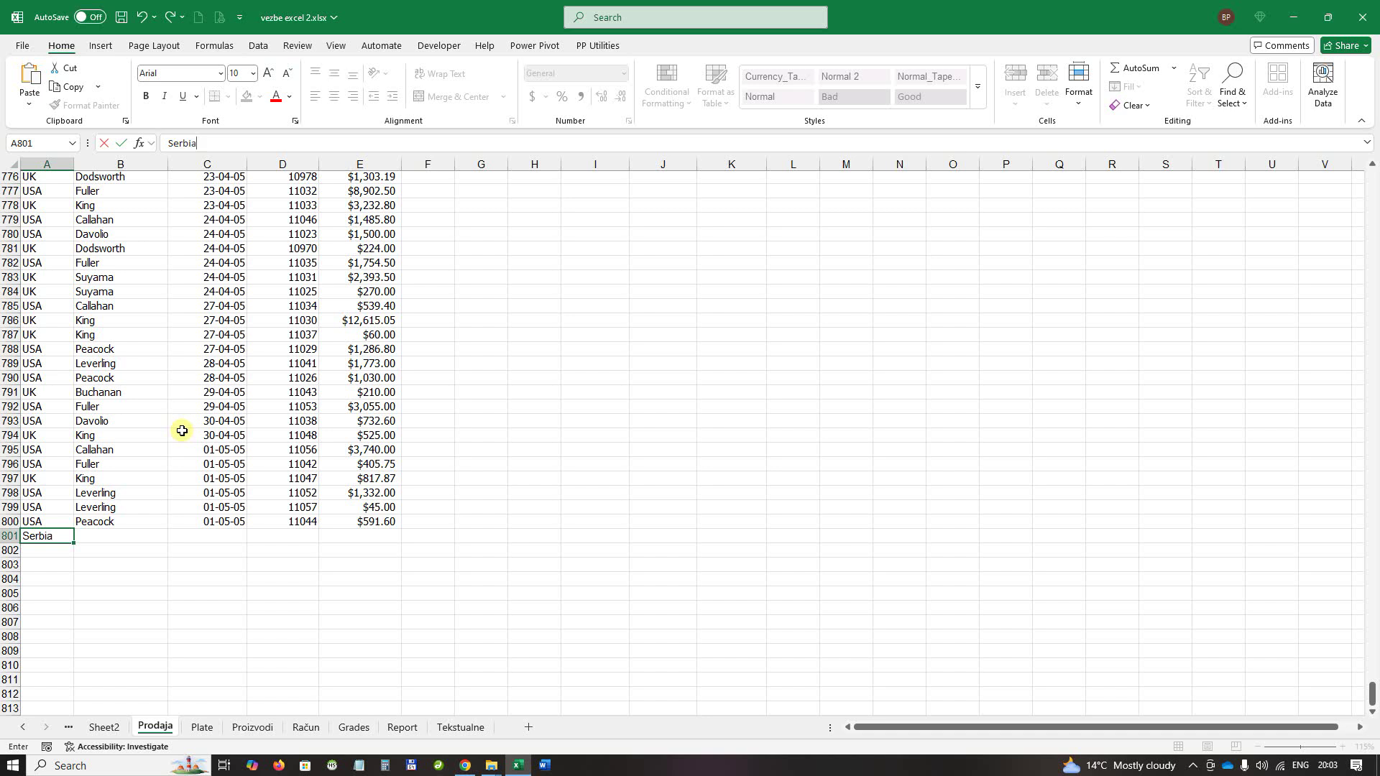
key(Tab)
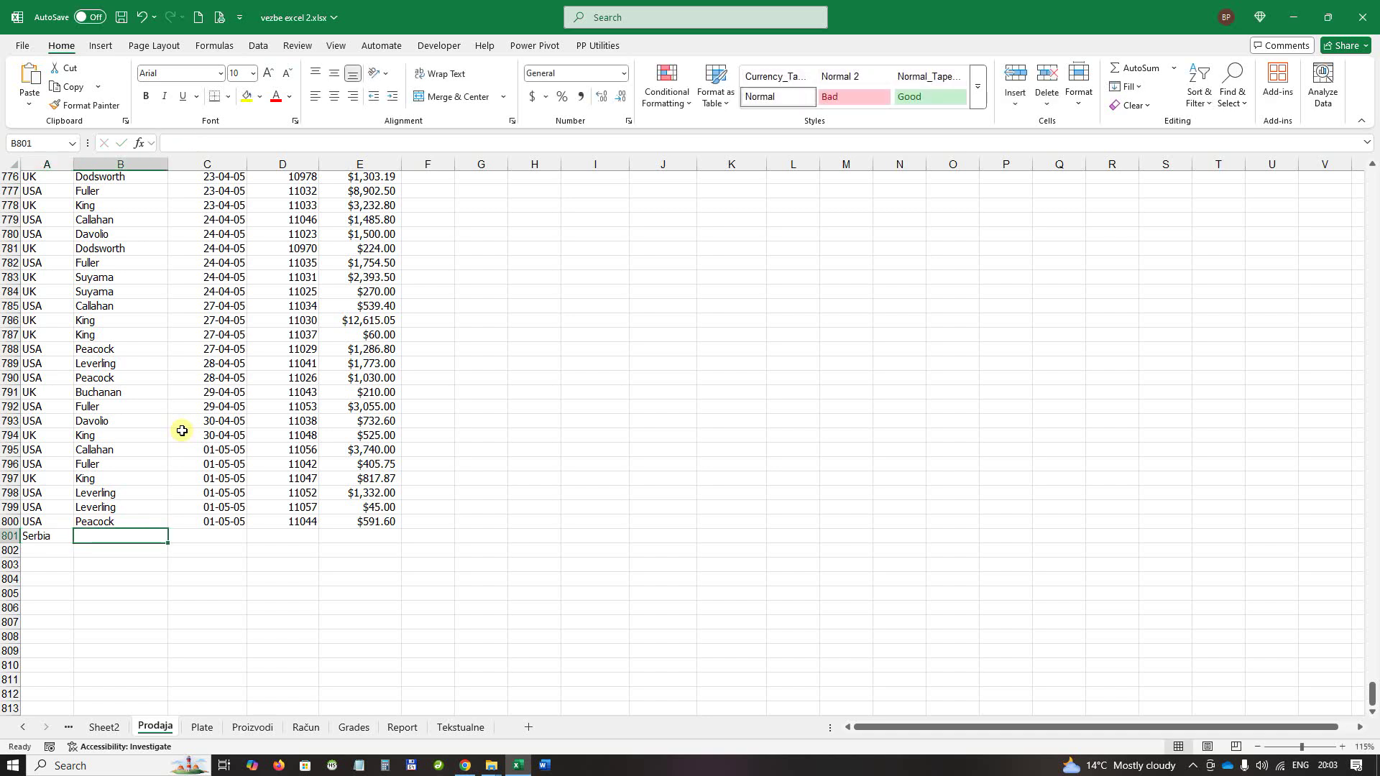
text(Jovanović)
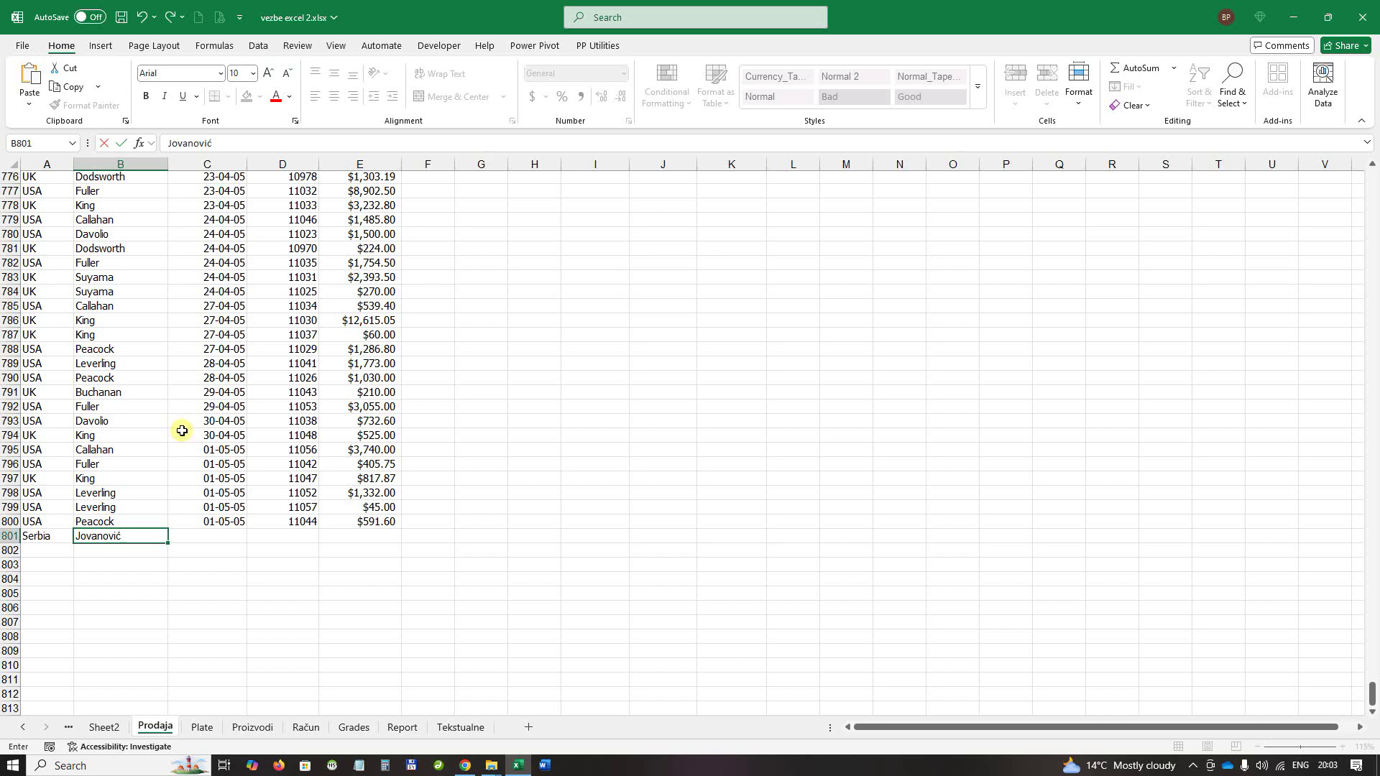
Complete the record in row 801 with order date 01-05-05, an order ID and an order amount of 1000.
key(Tab)
text(1-0)
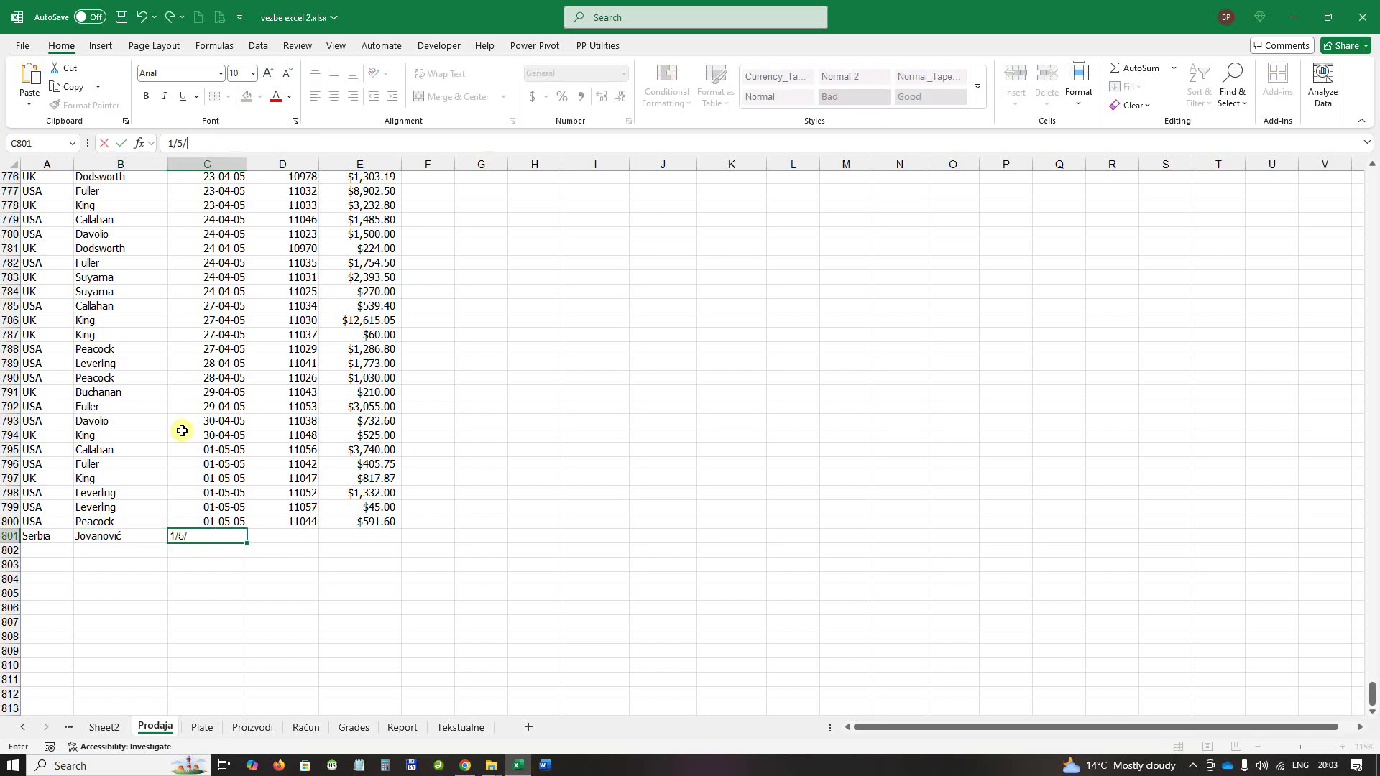
text(5)
key(Tab)
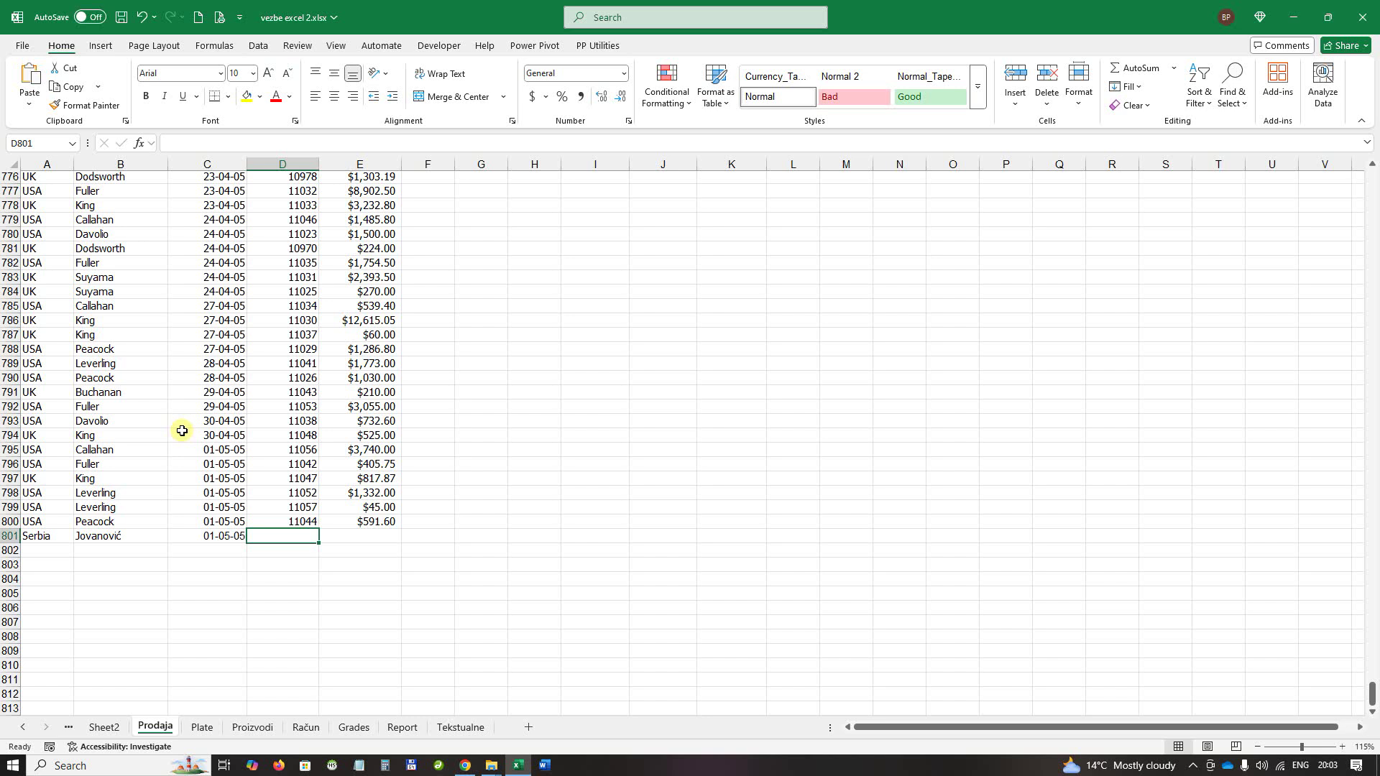
text(12345)
key(Tab)
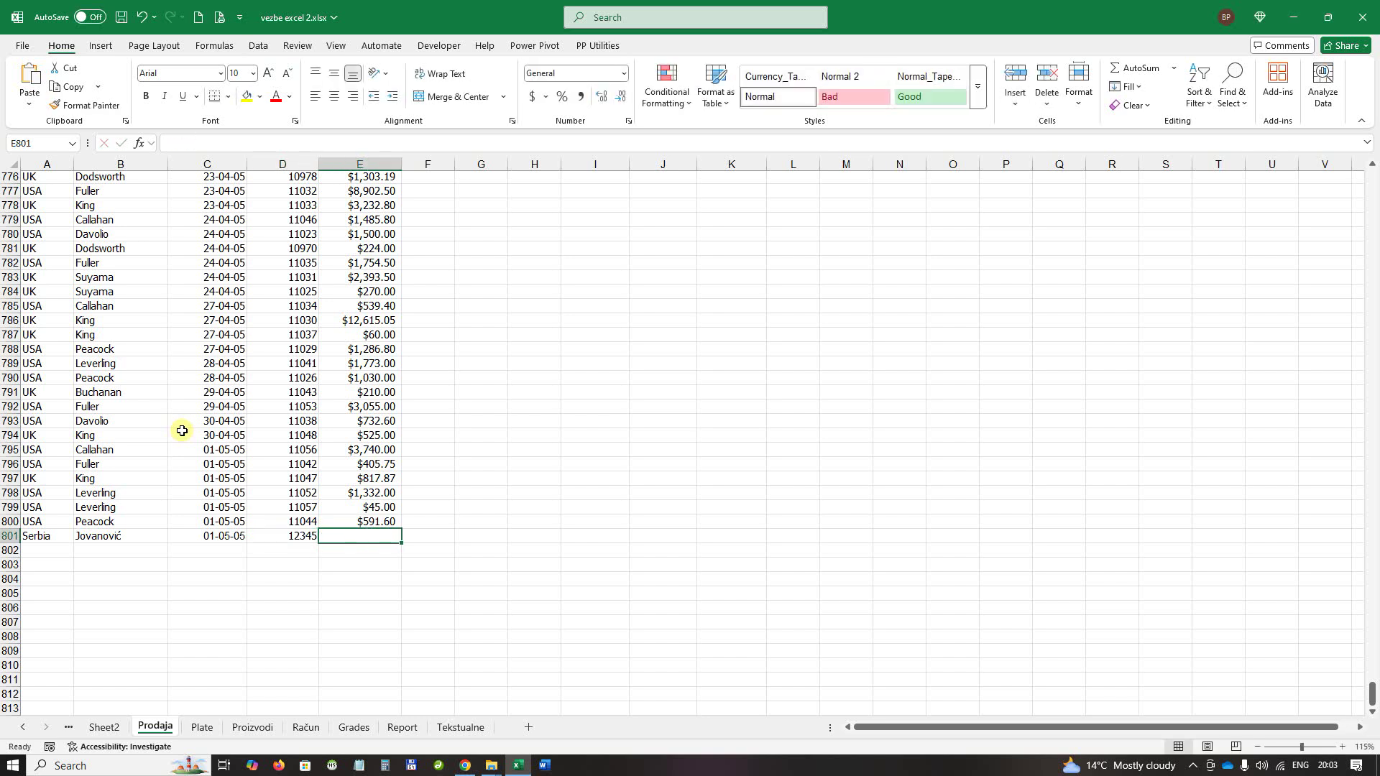
text(1000)
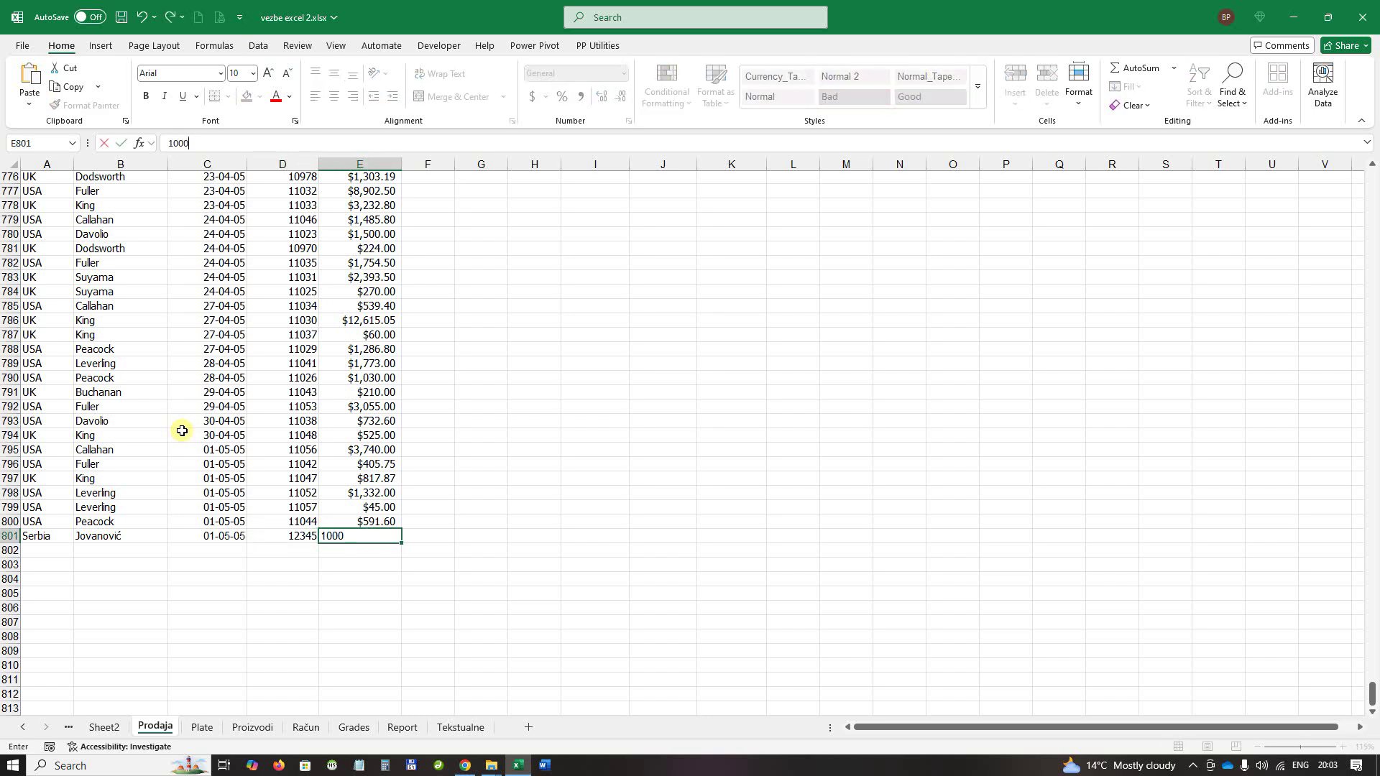
key(Return)
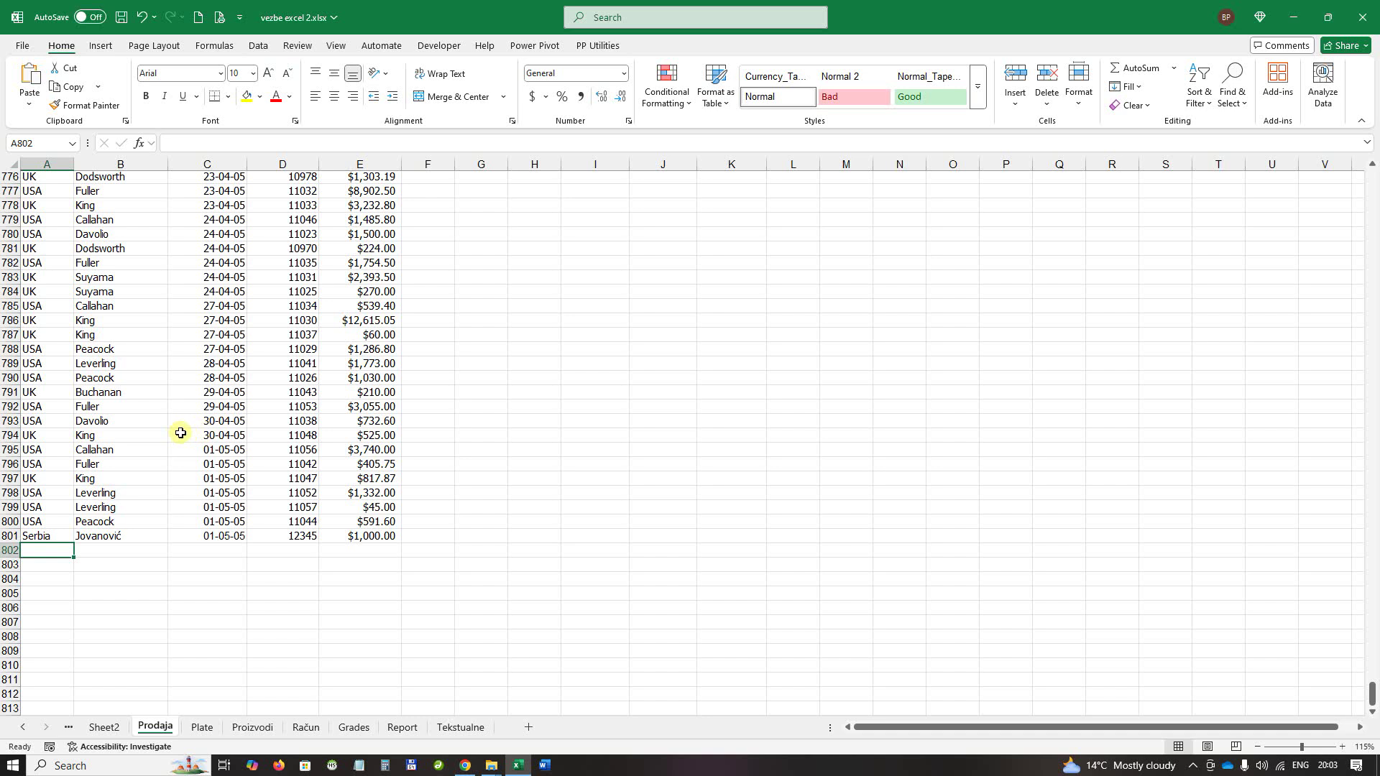
Refresh the PivotTable on Sheet2 and compare it with the new record at the end of the Prodaja sheet.
click(104, 727)
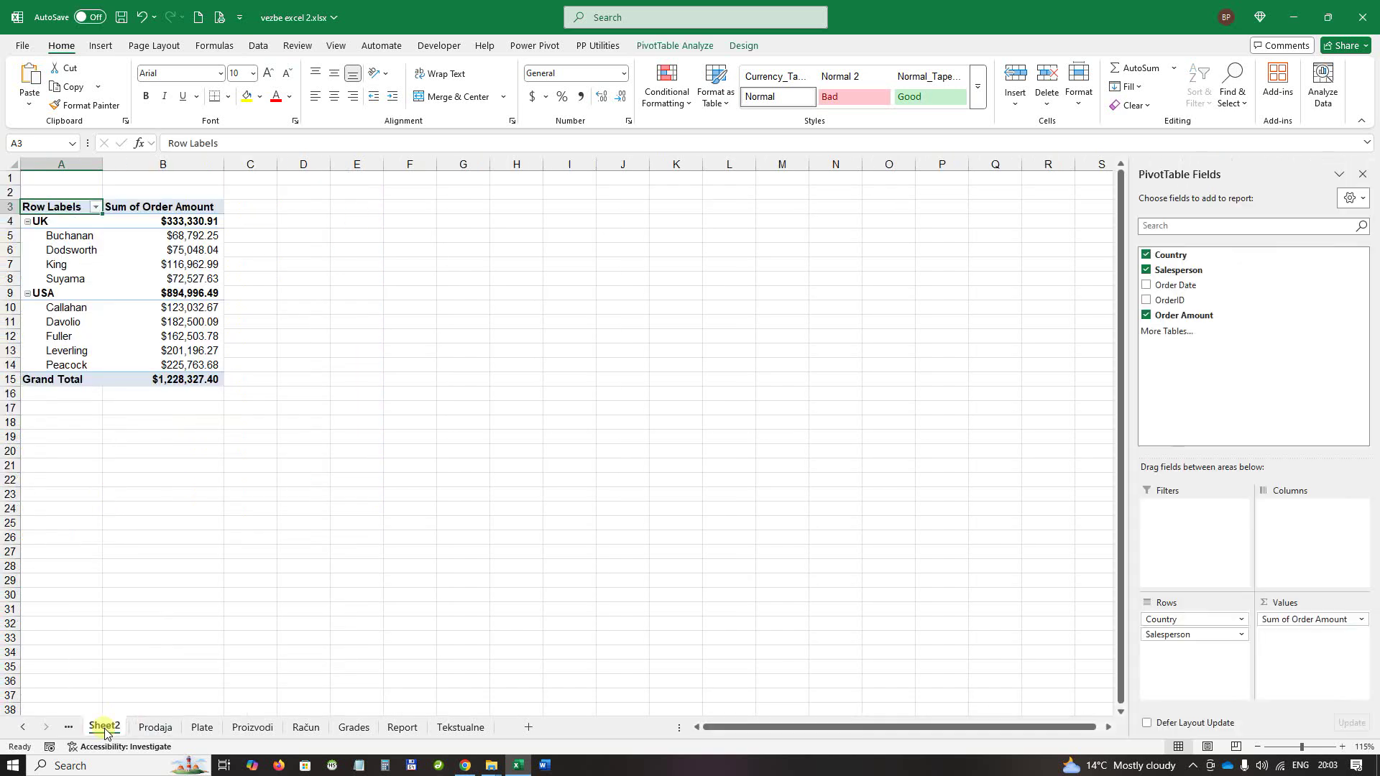
mouse_move(124, 289)
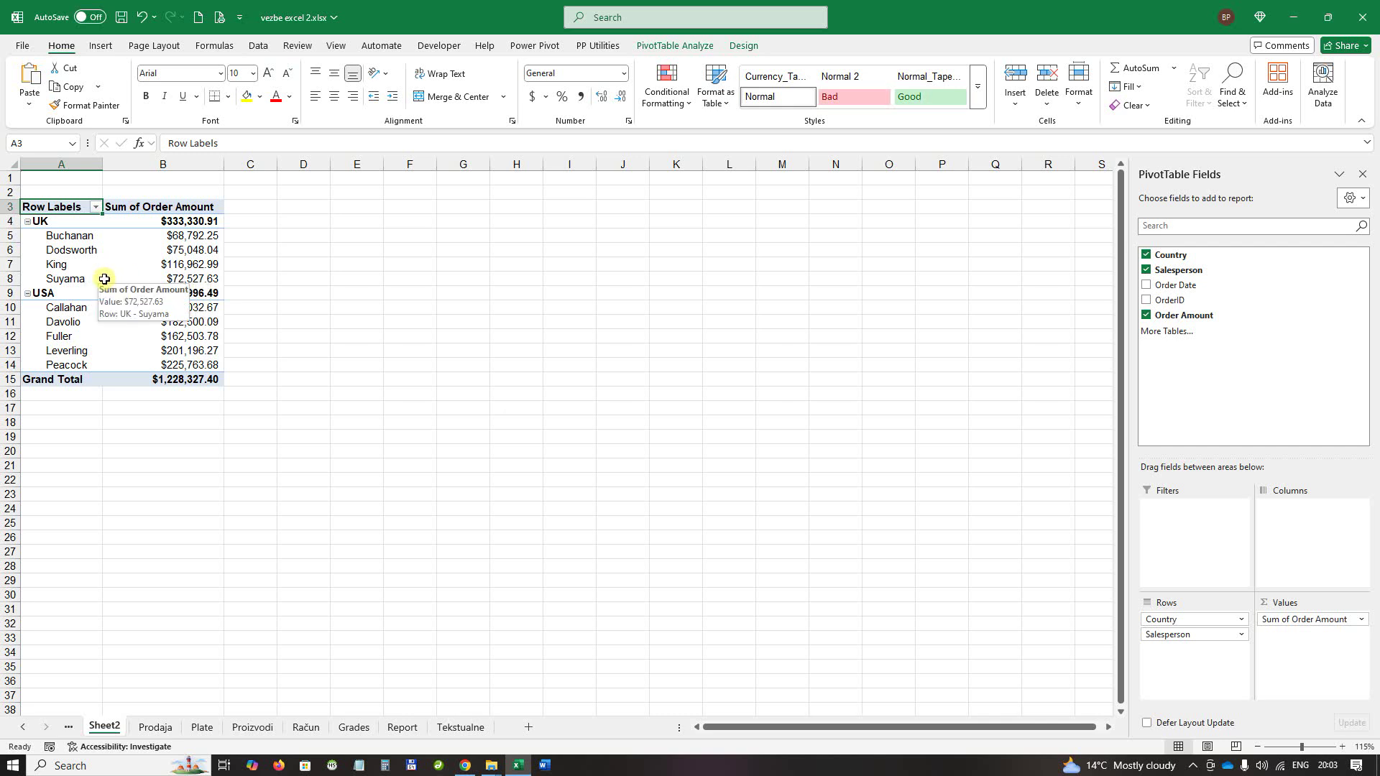
right_click(100, 279)
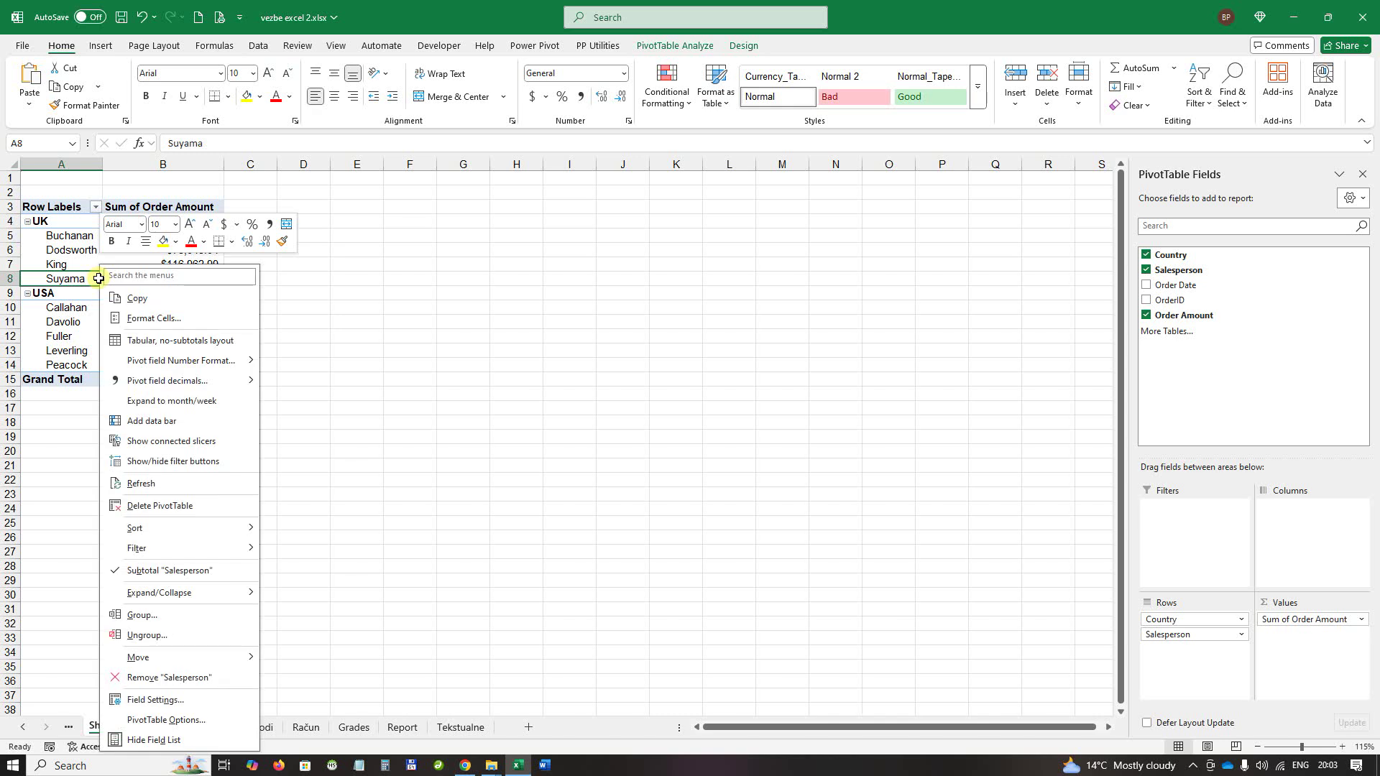
click(153, 485)
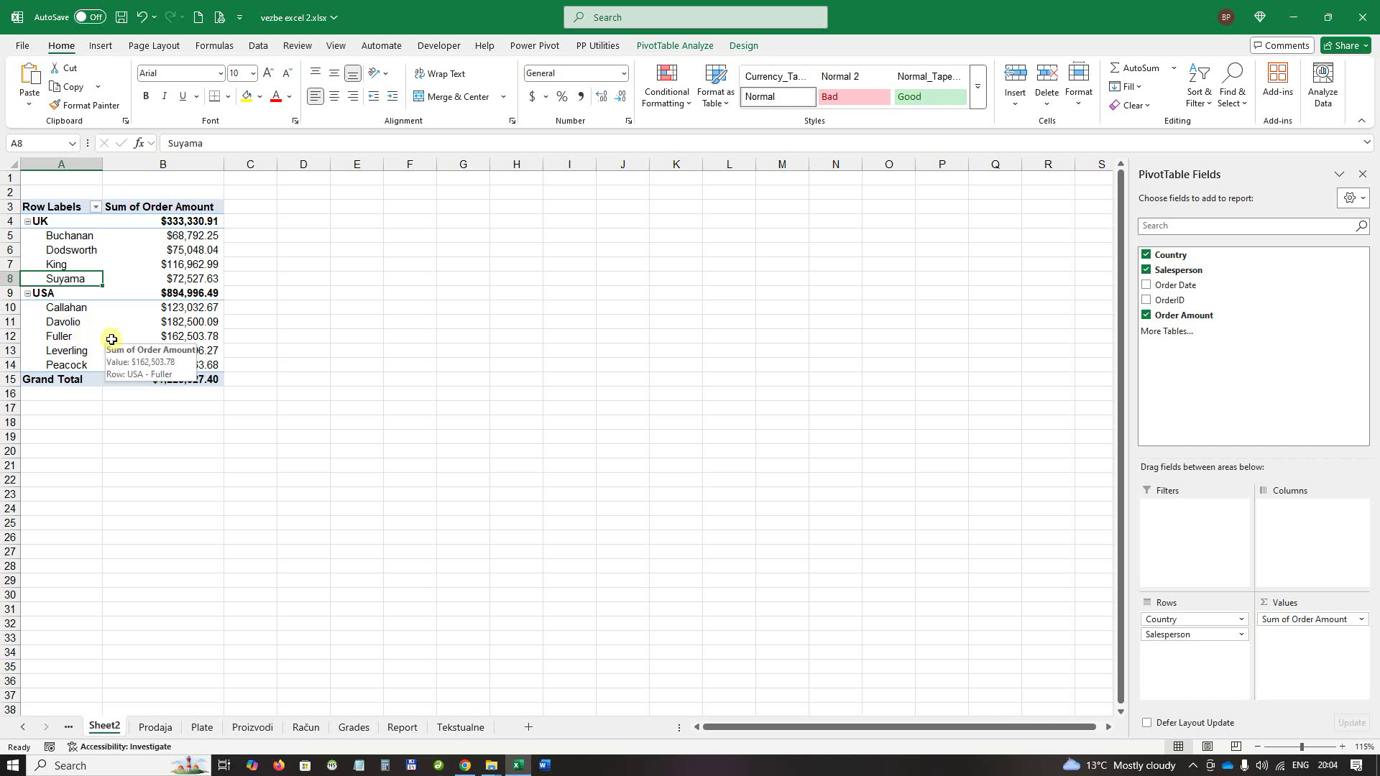
click(148, 729)
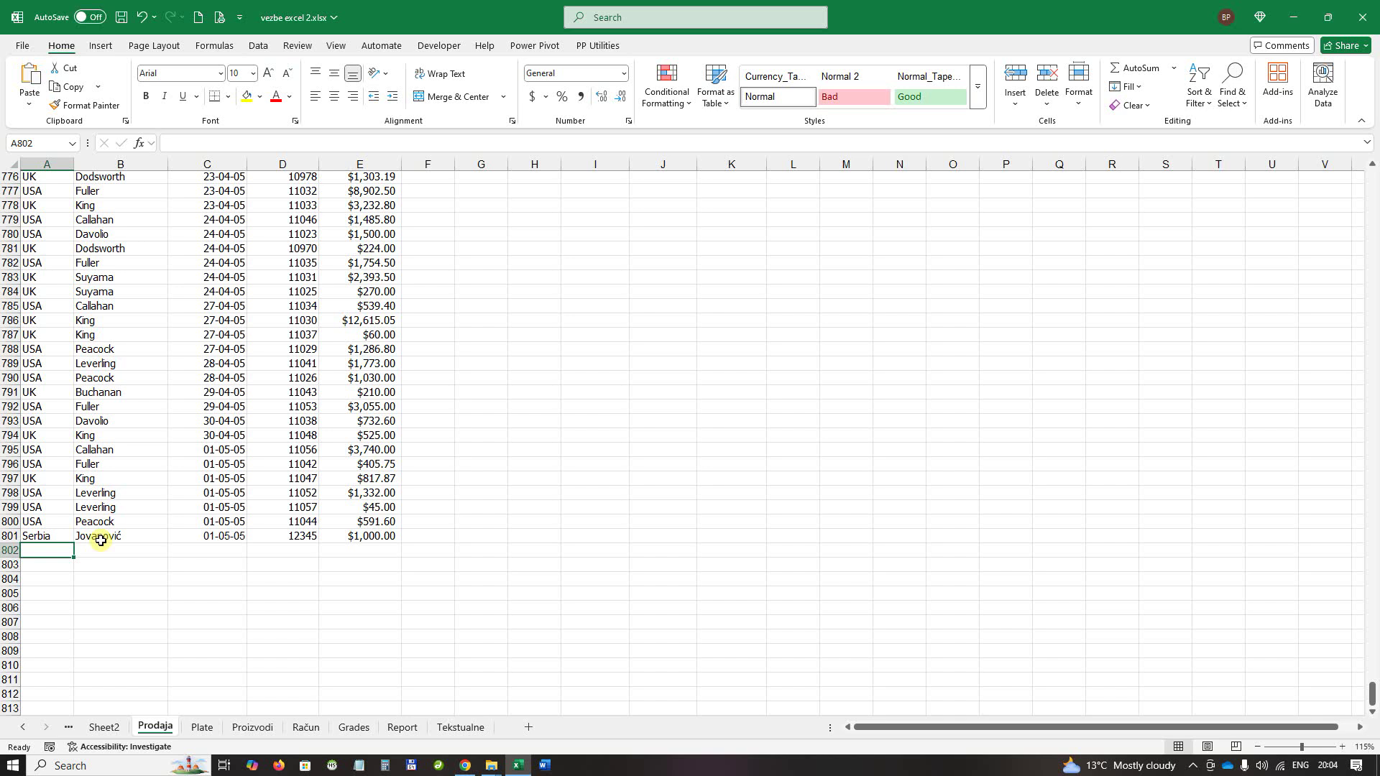
Change the data source of the PivotTable on Sheet2 to the range Prodaja!$A$1:$E$801.
click(105, 727)
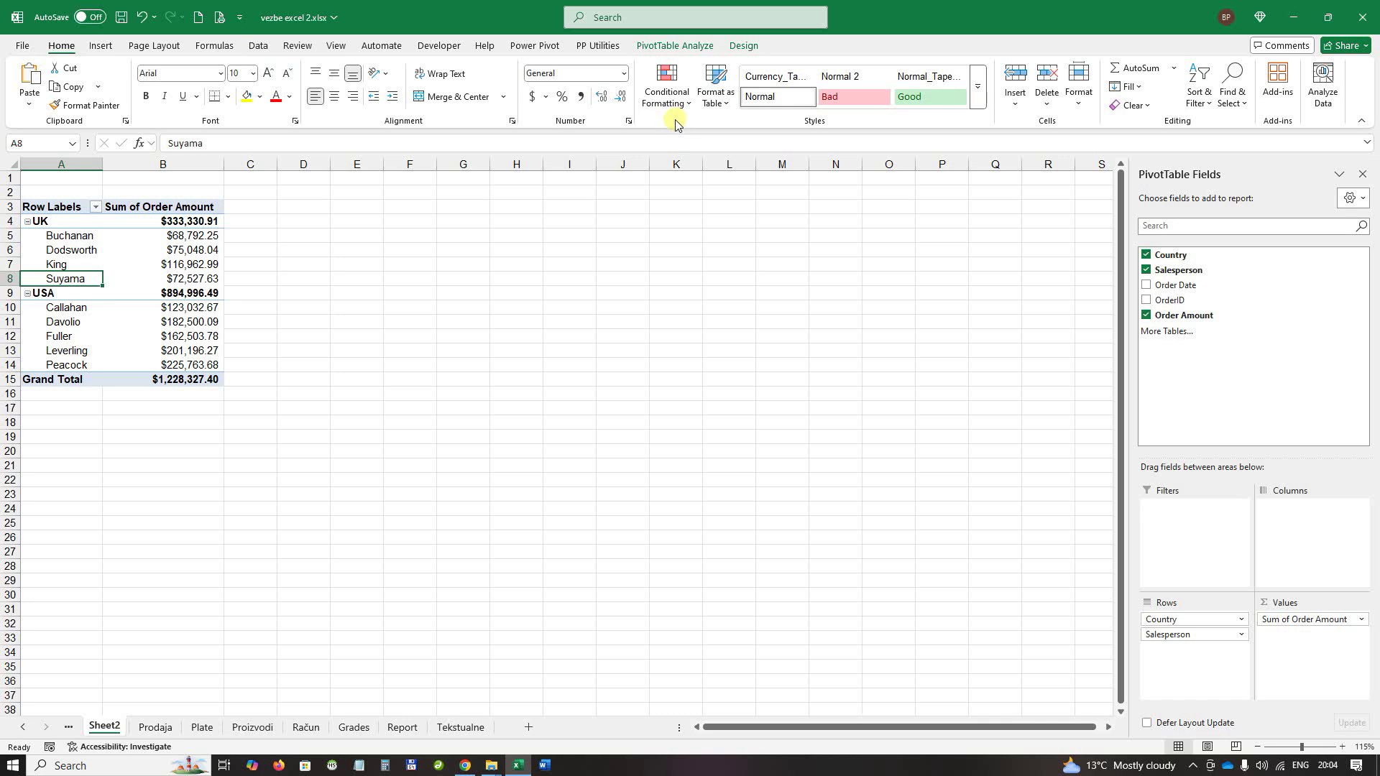
click(693, 47)
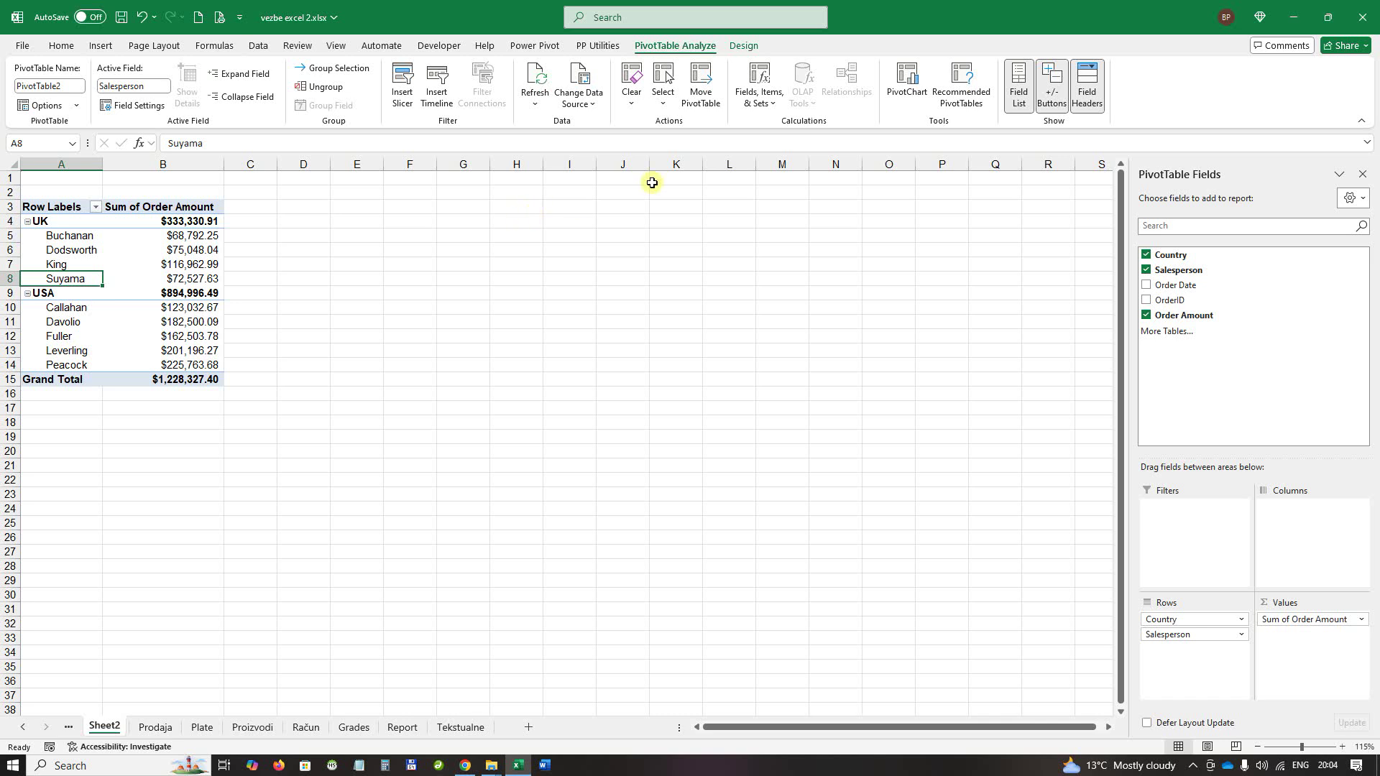
click(578, 83)
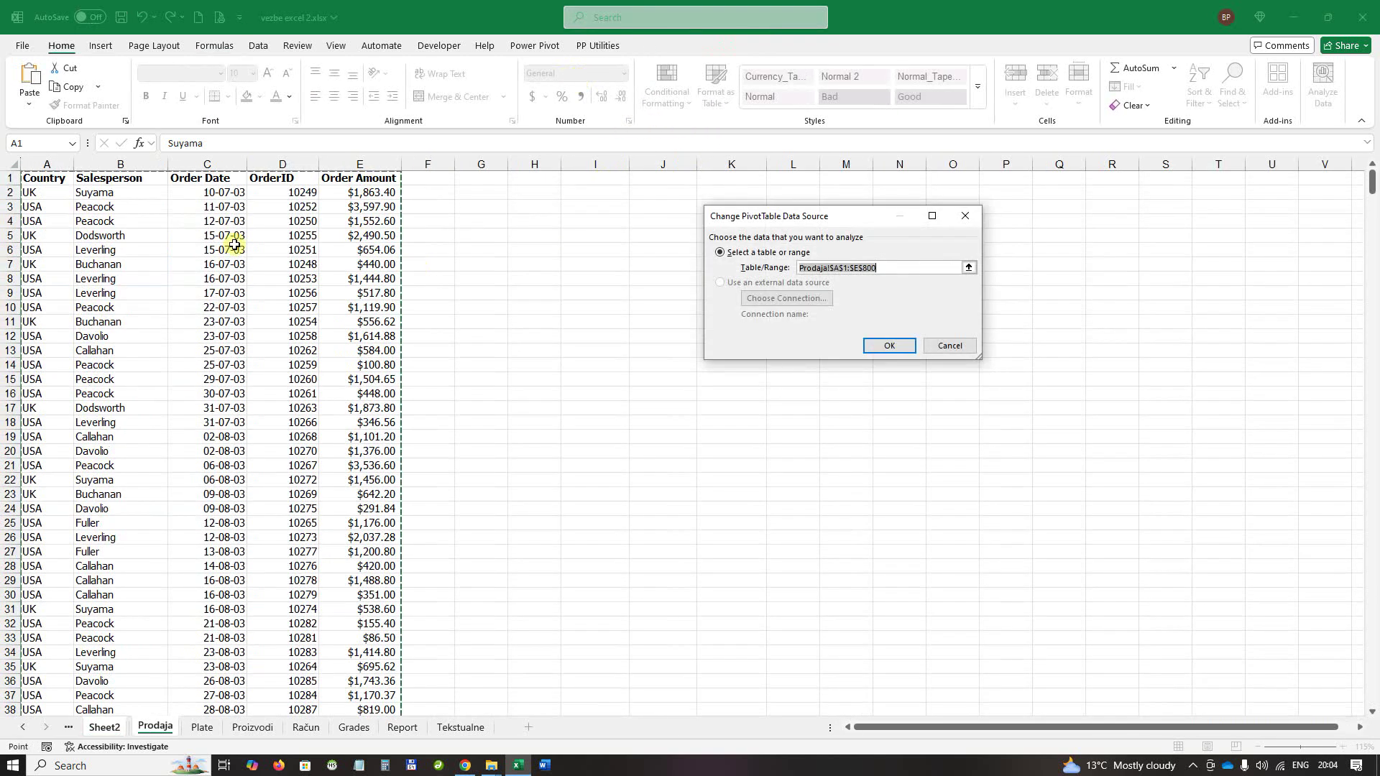
click(882, 268)
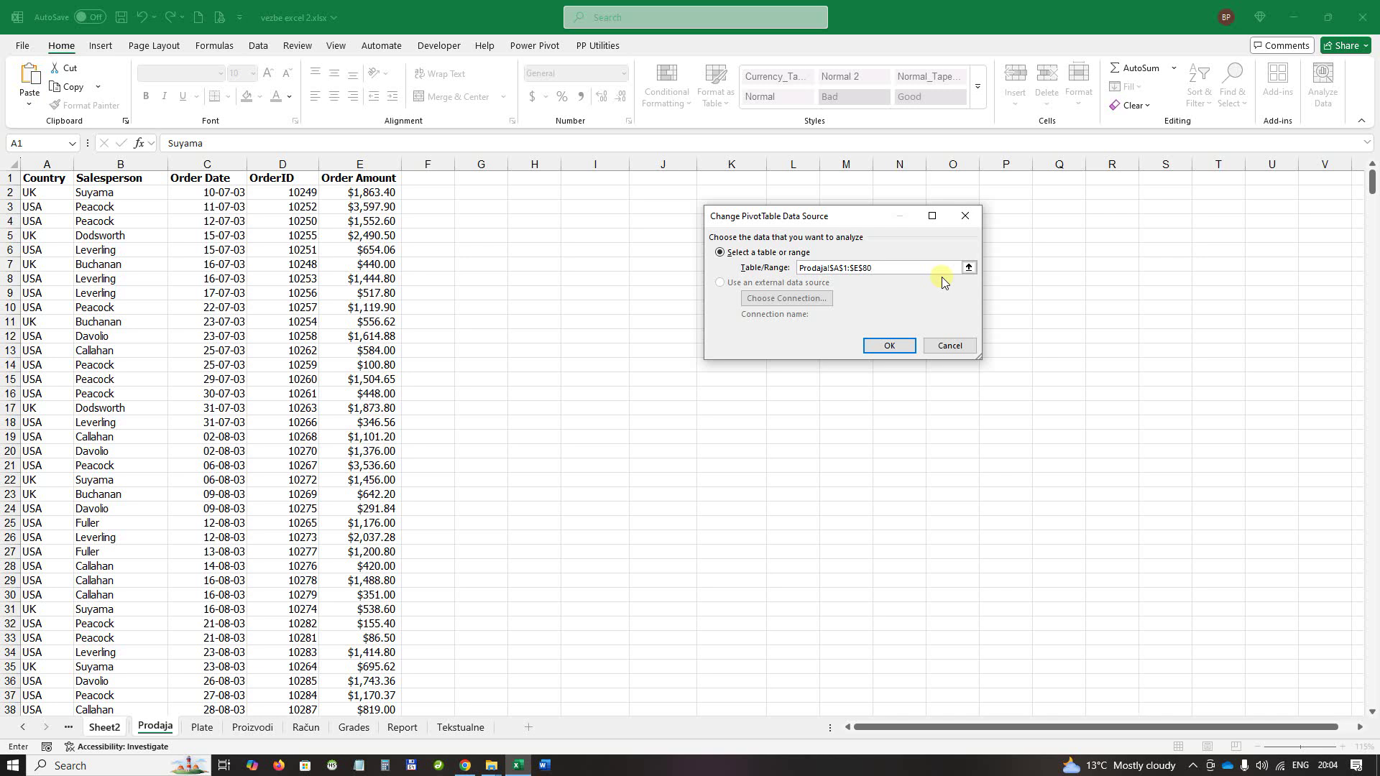
click(889, 346)
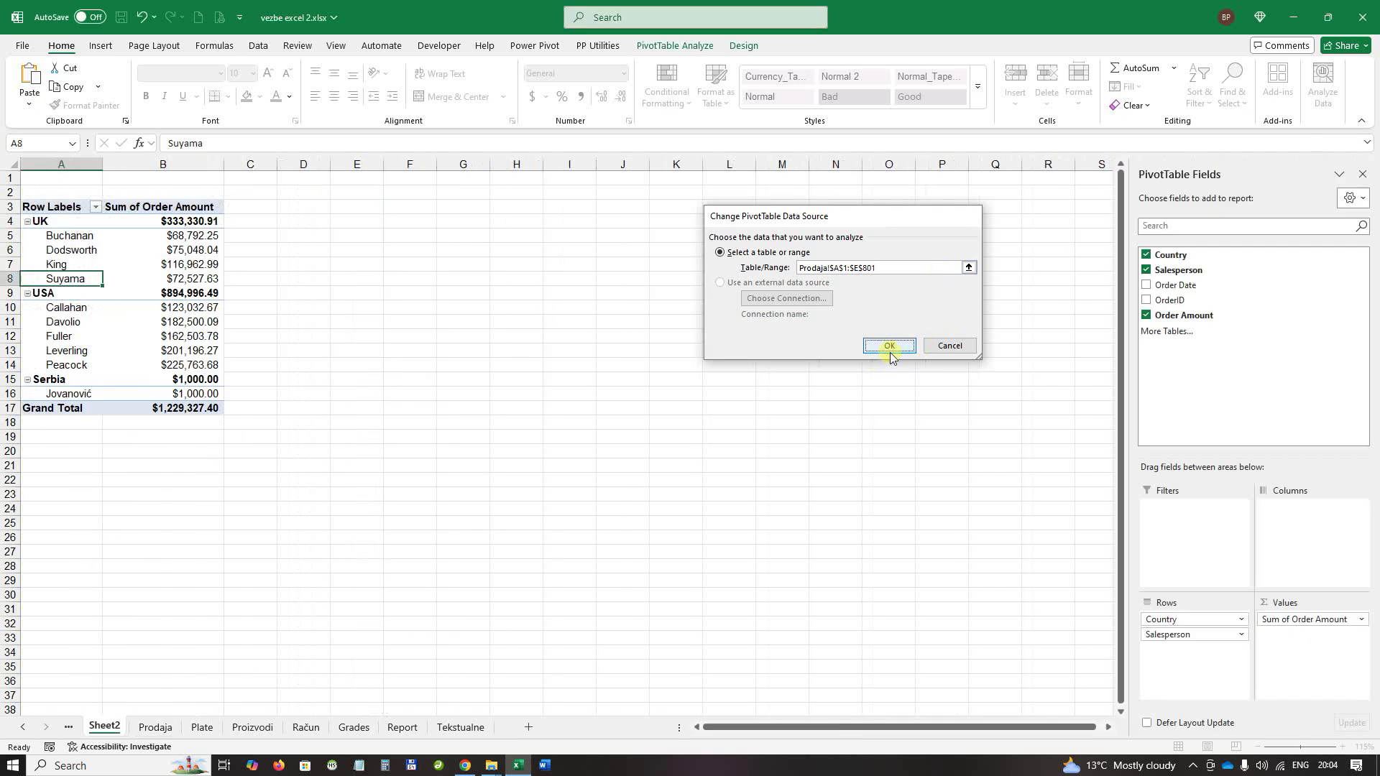
Change the data source of the PivotTable on Sheet2 to the entire columns Prodaja!$A:$E.
mouse_move(172, 394)
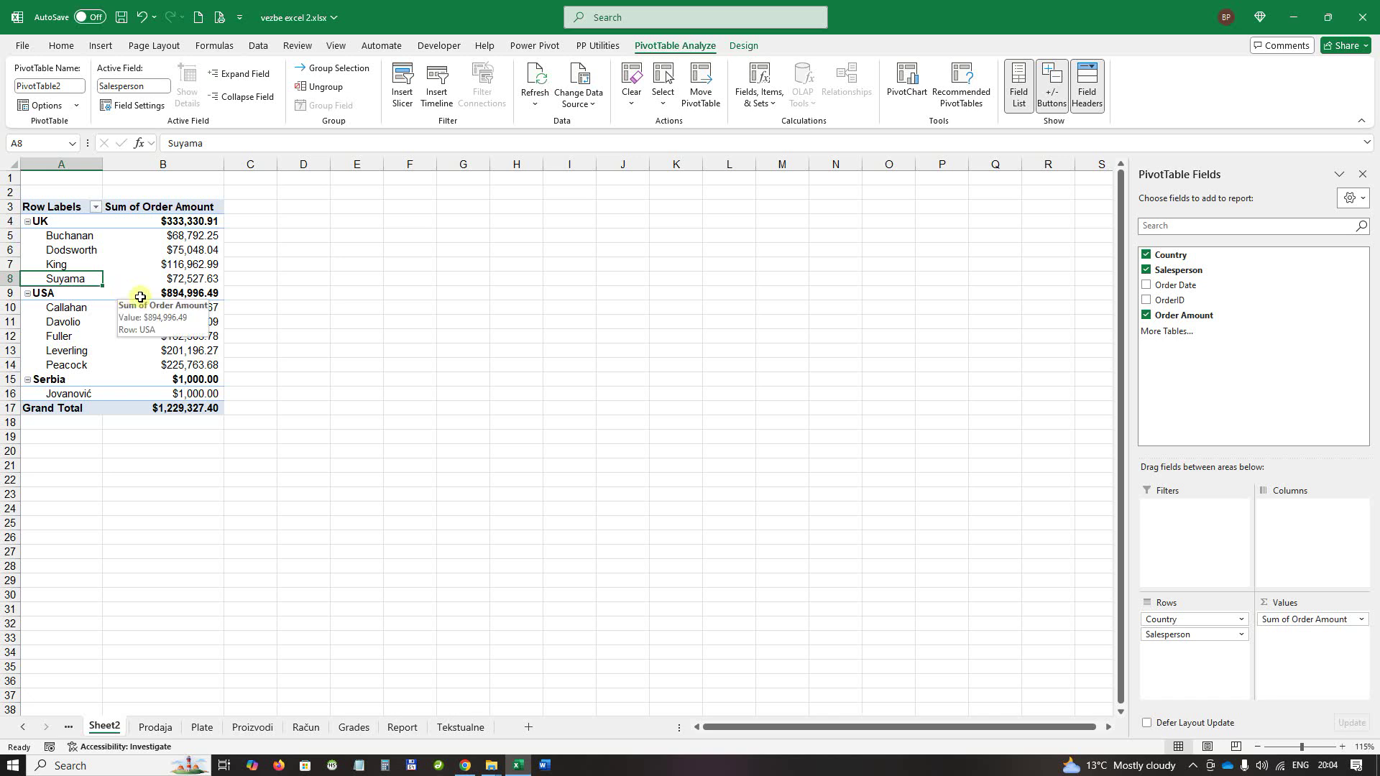
mouse_move(108, 322)
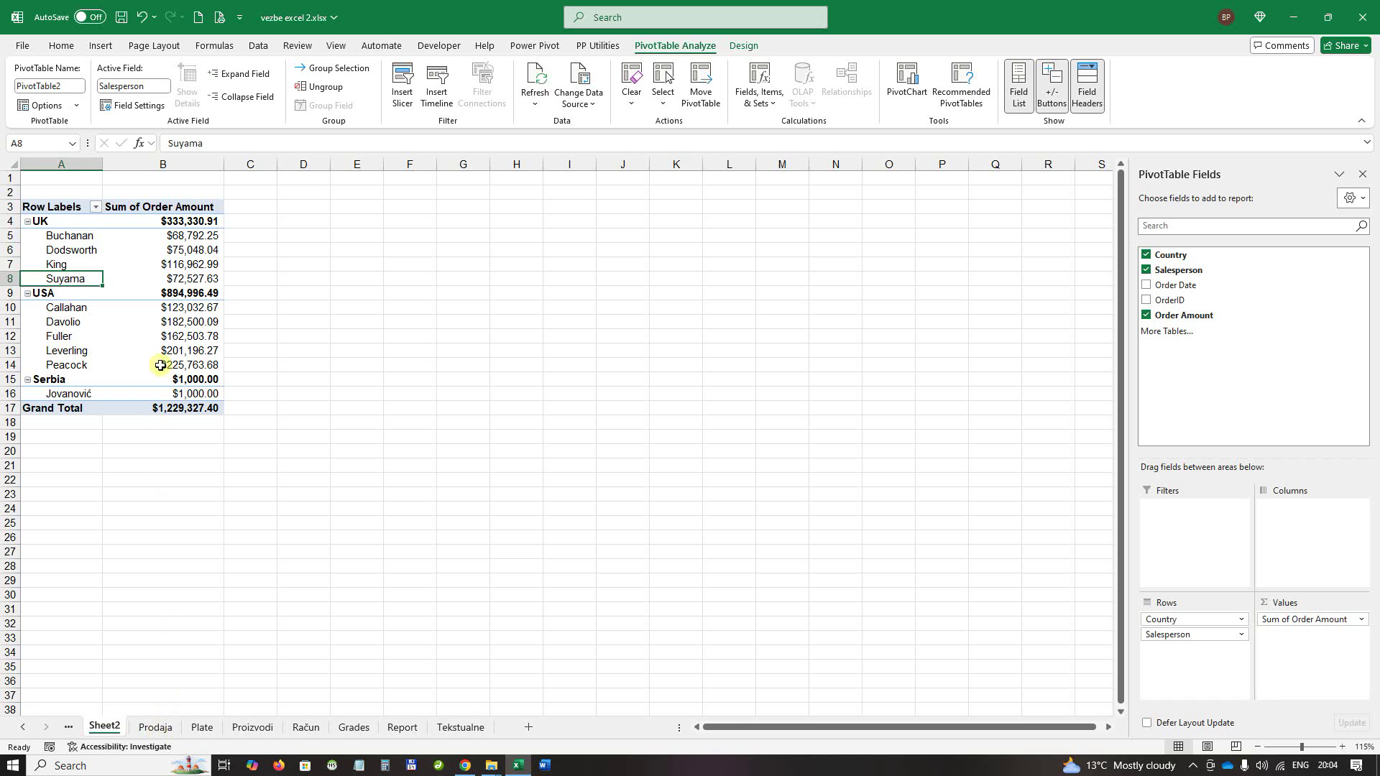
mouse_move(167, 322)
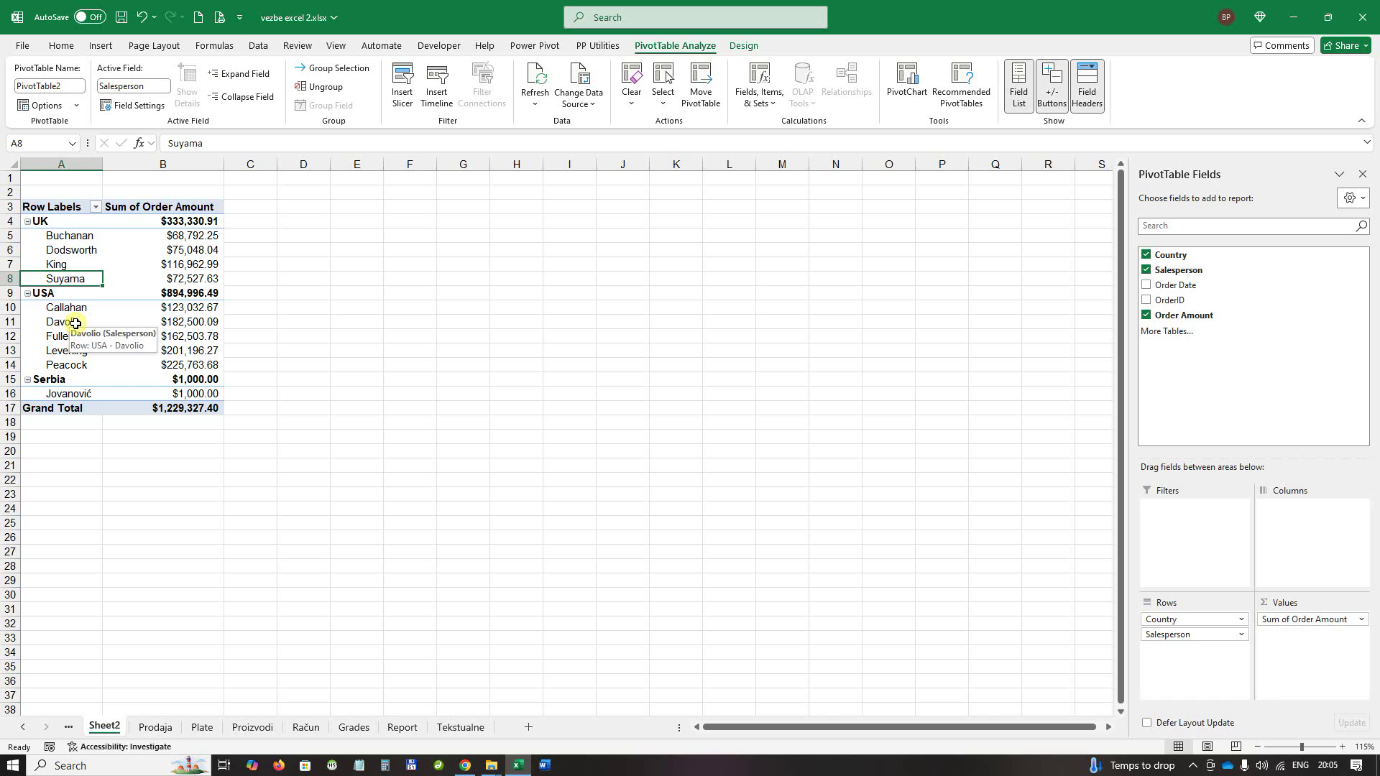
click(117, 317)
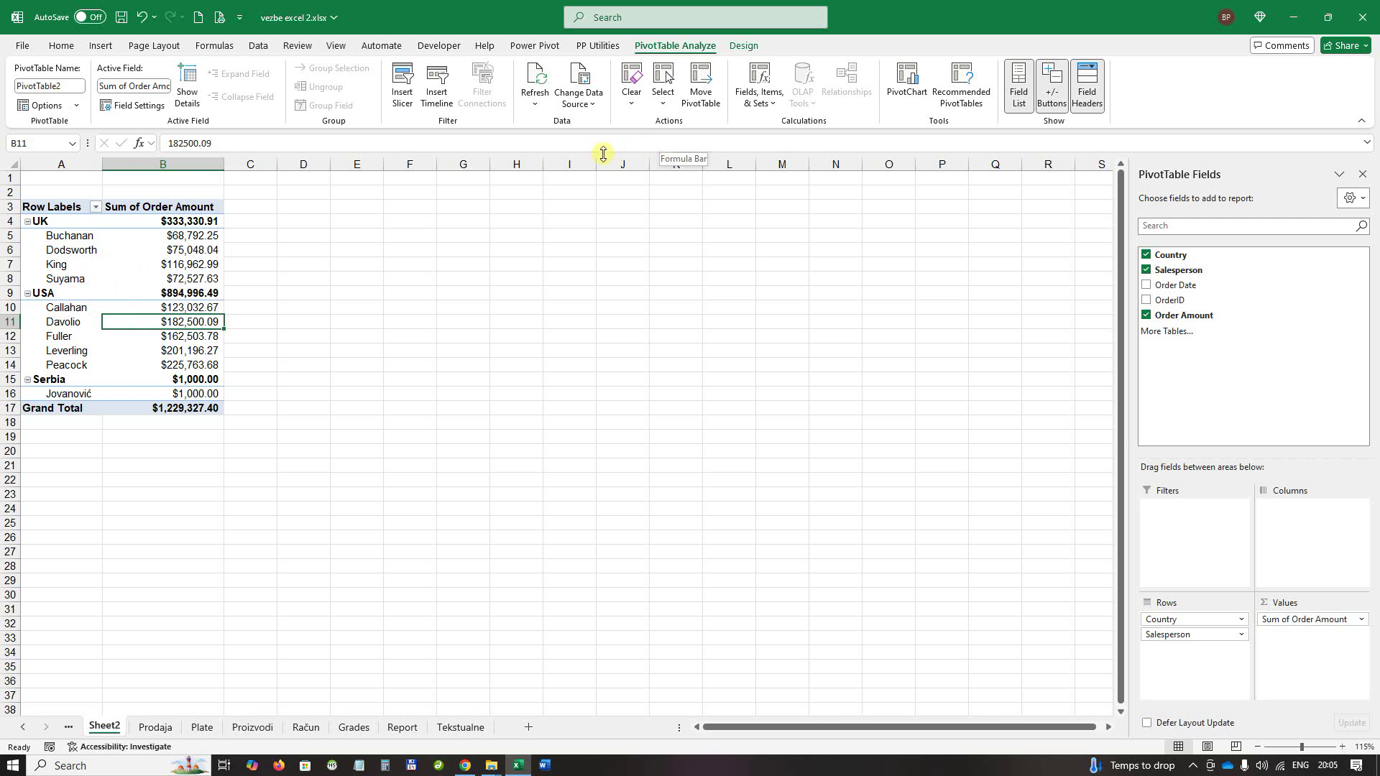
click(592, 108)
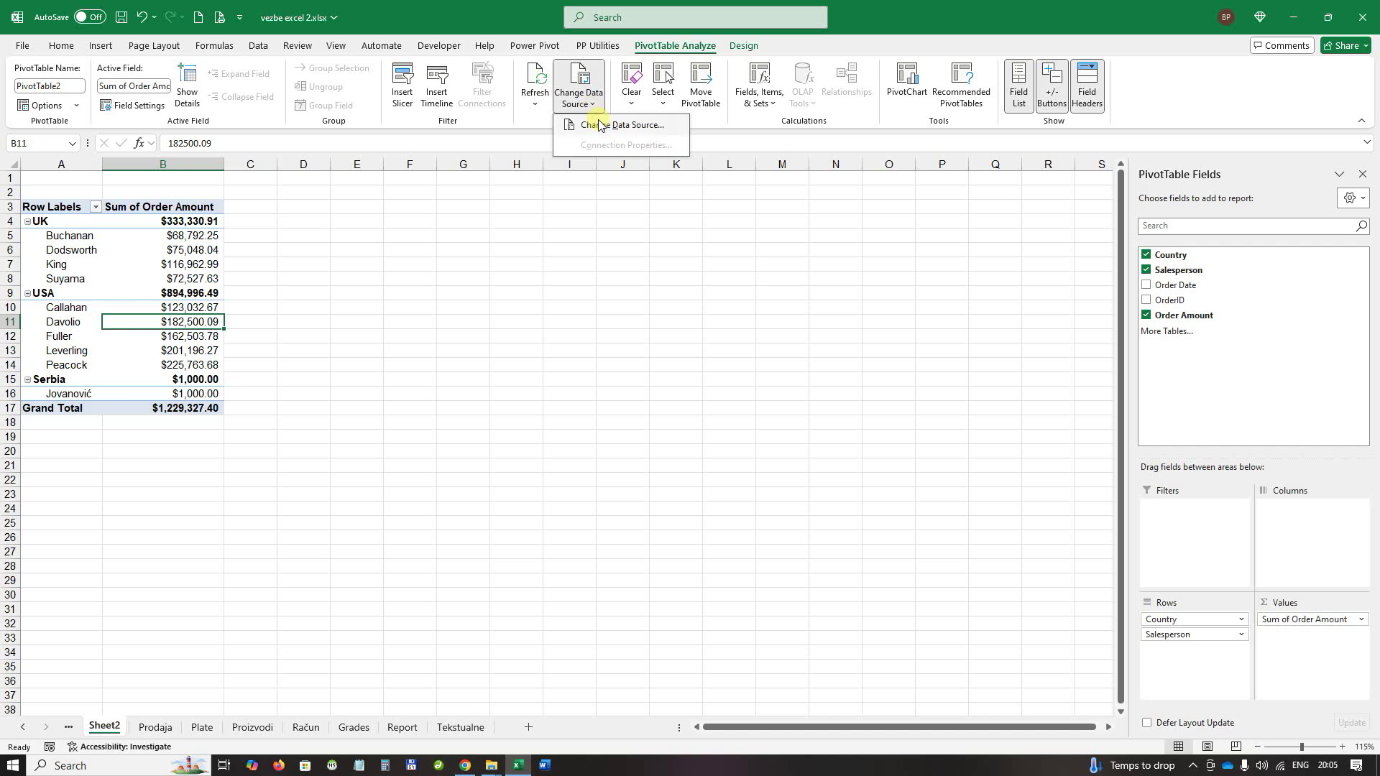
click(596, 123)
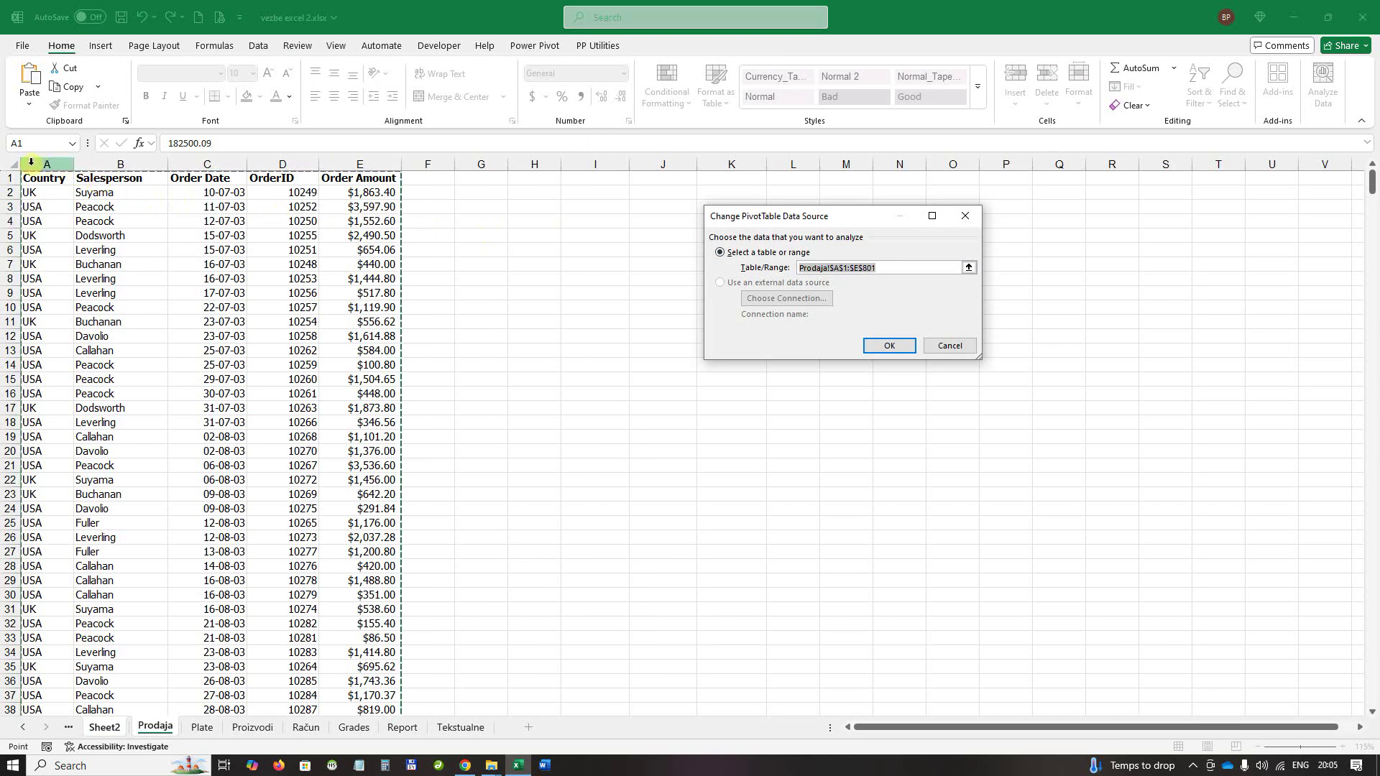
drag(31, 162, 348, 158)
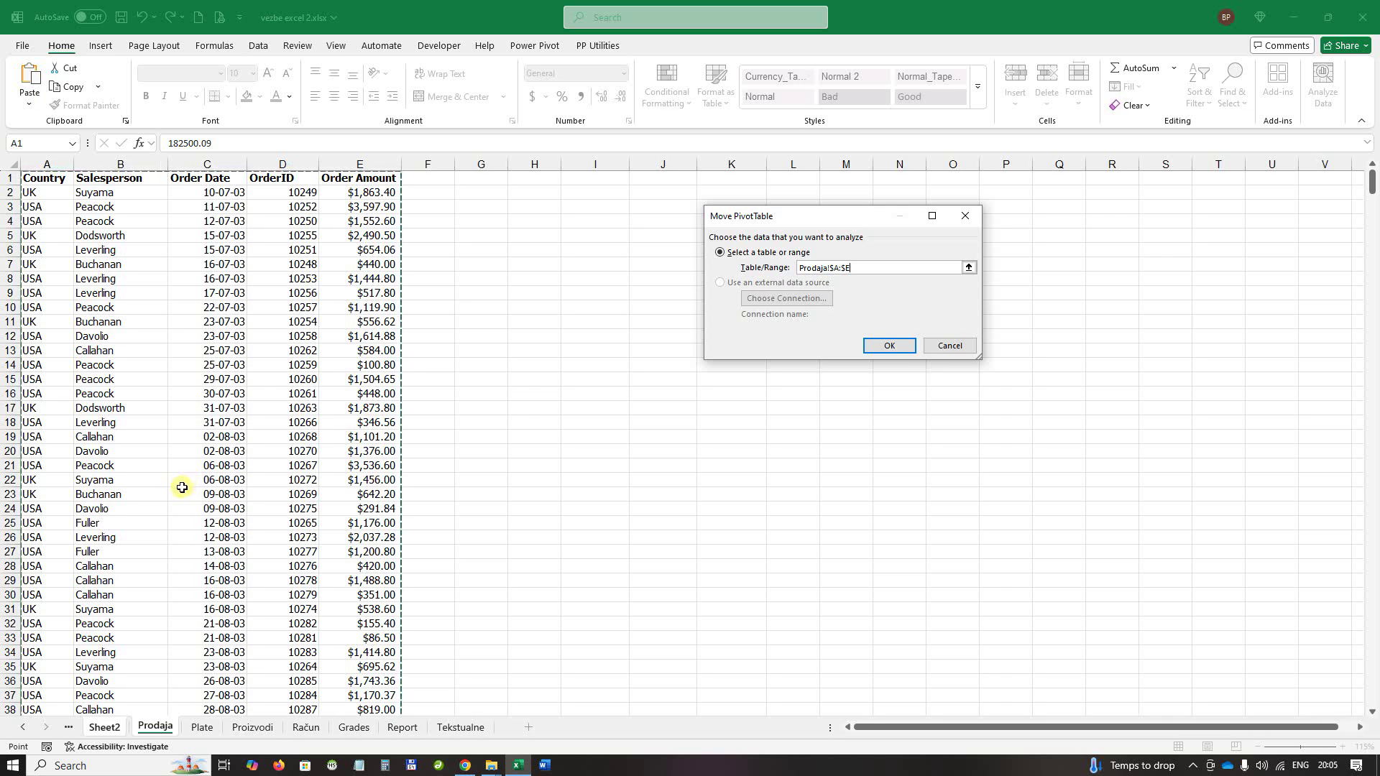
click(890, 346)
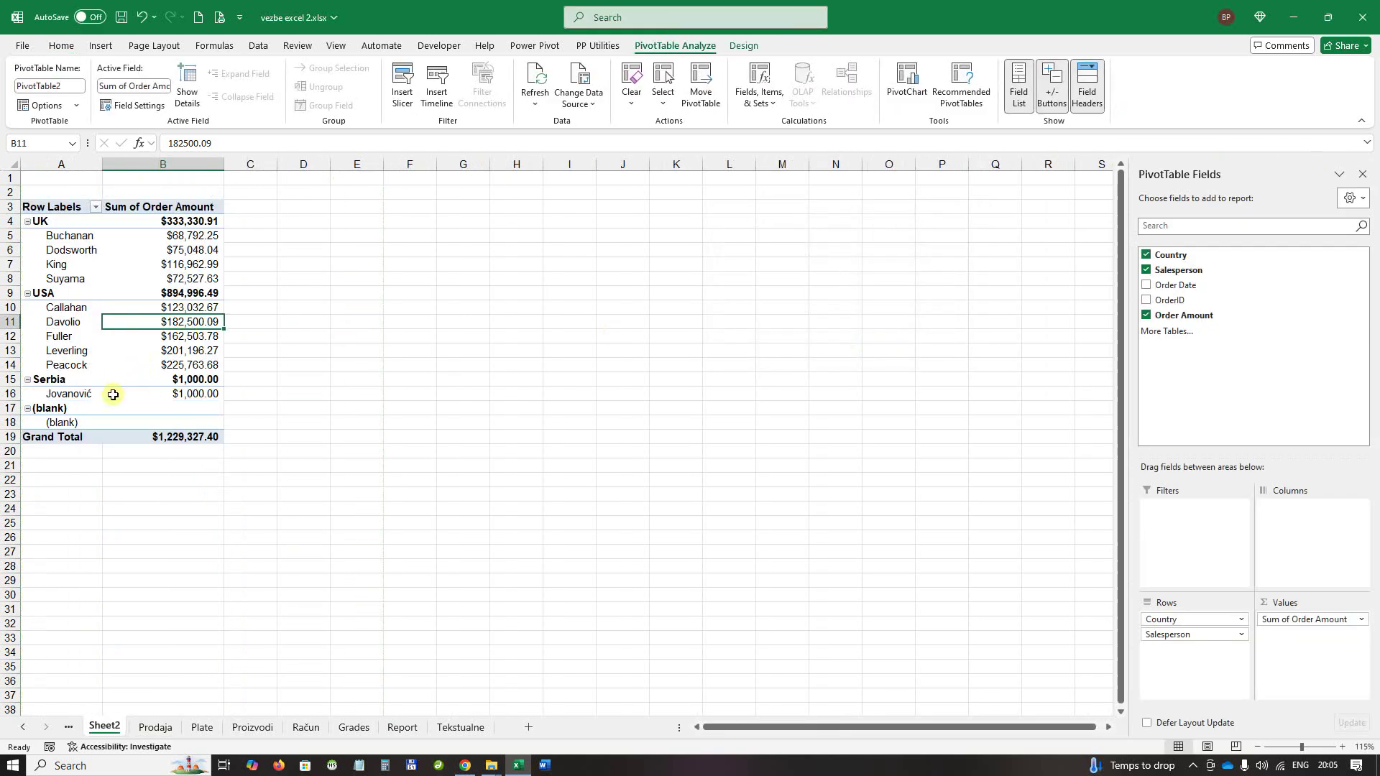
Start a new record in row 802 of the Prodaja sheet with country Serbia and the salesperson's surname.
click(156, 728)
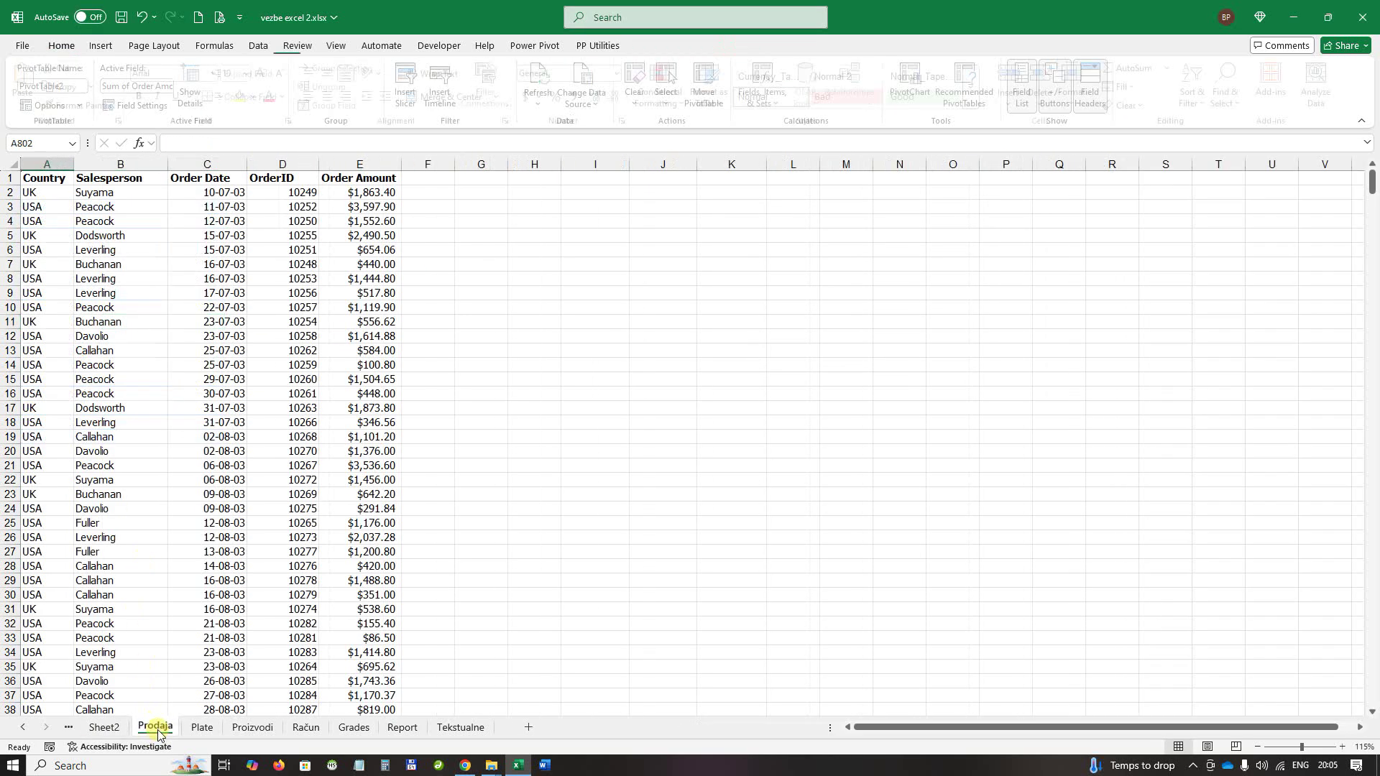
drag(1372, 181, 1372, 701)
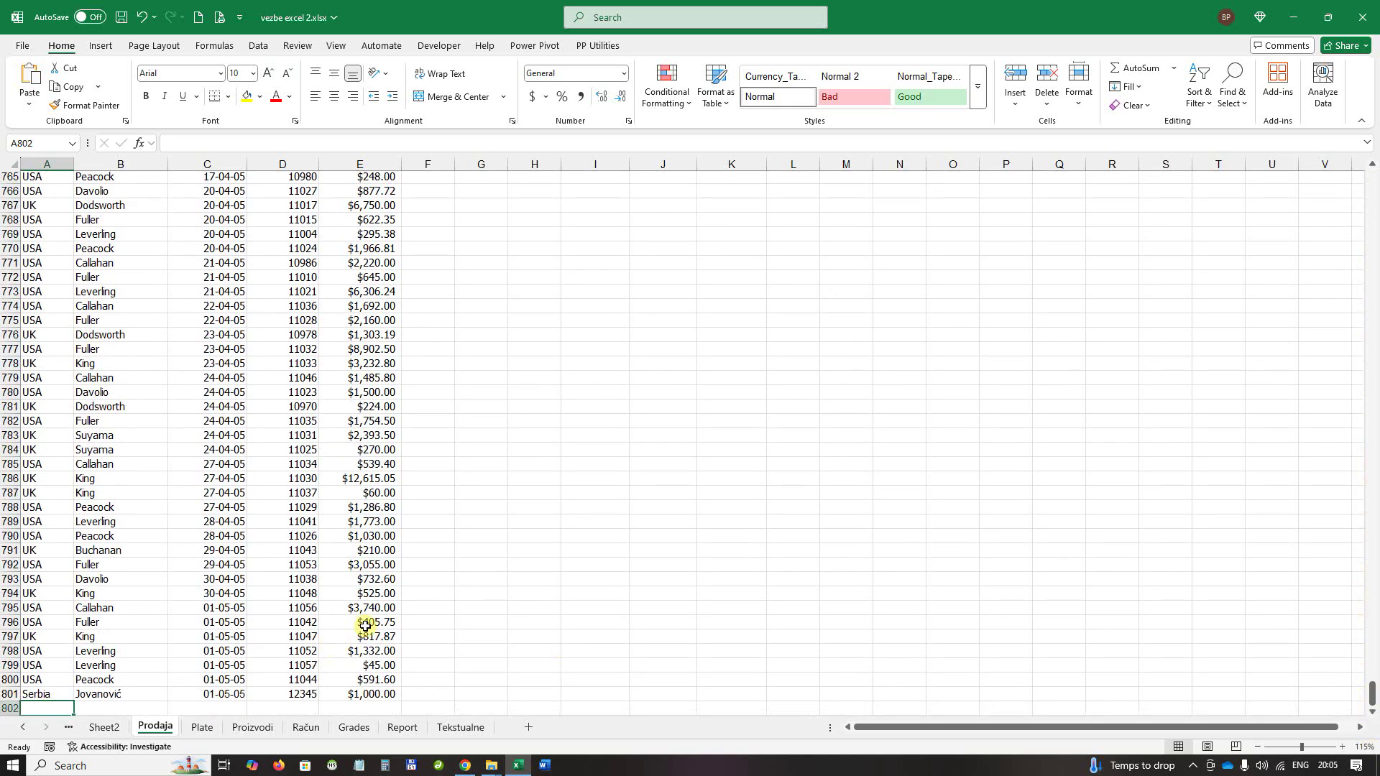
scroll(319, 617, down, 2)
text(Se)
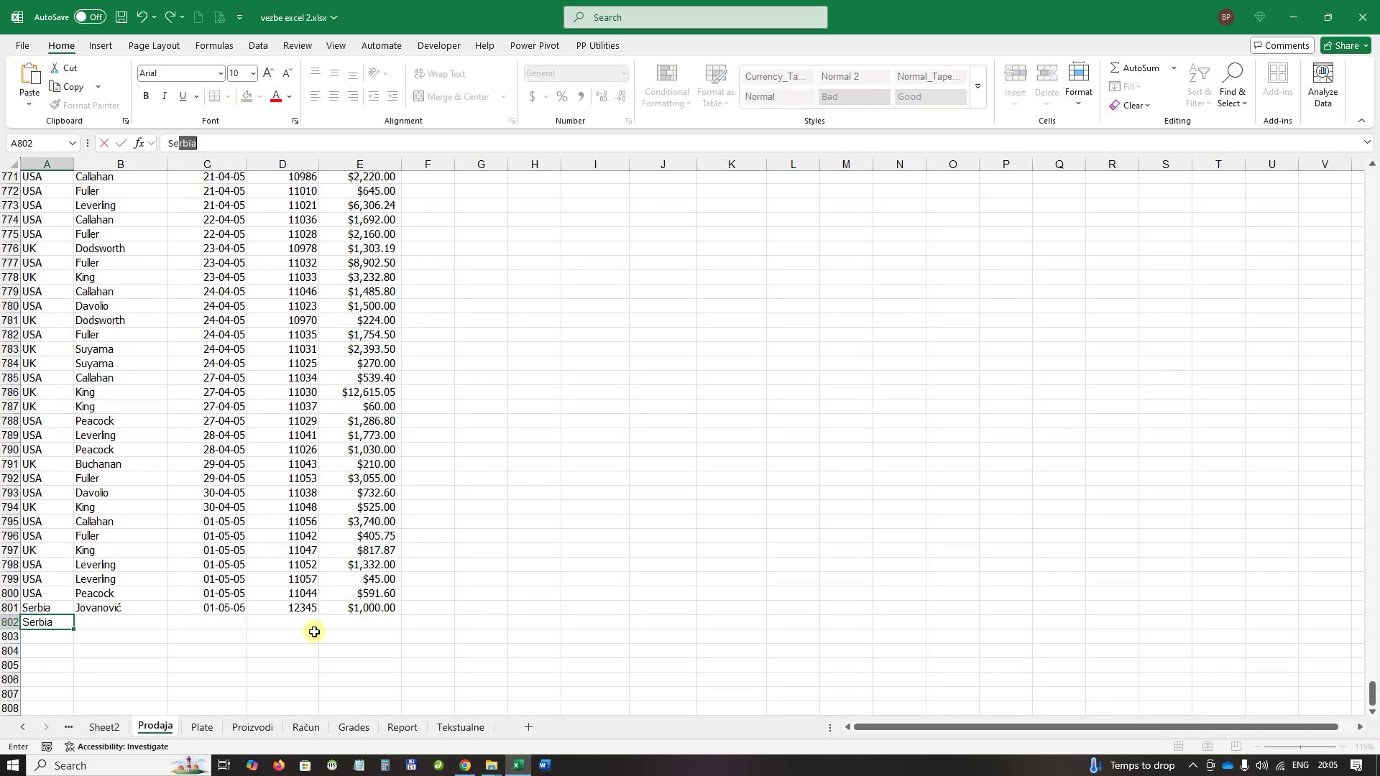
text(rbia)
key(Tab)
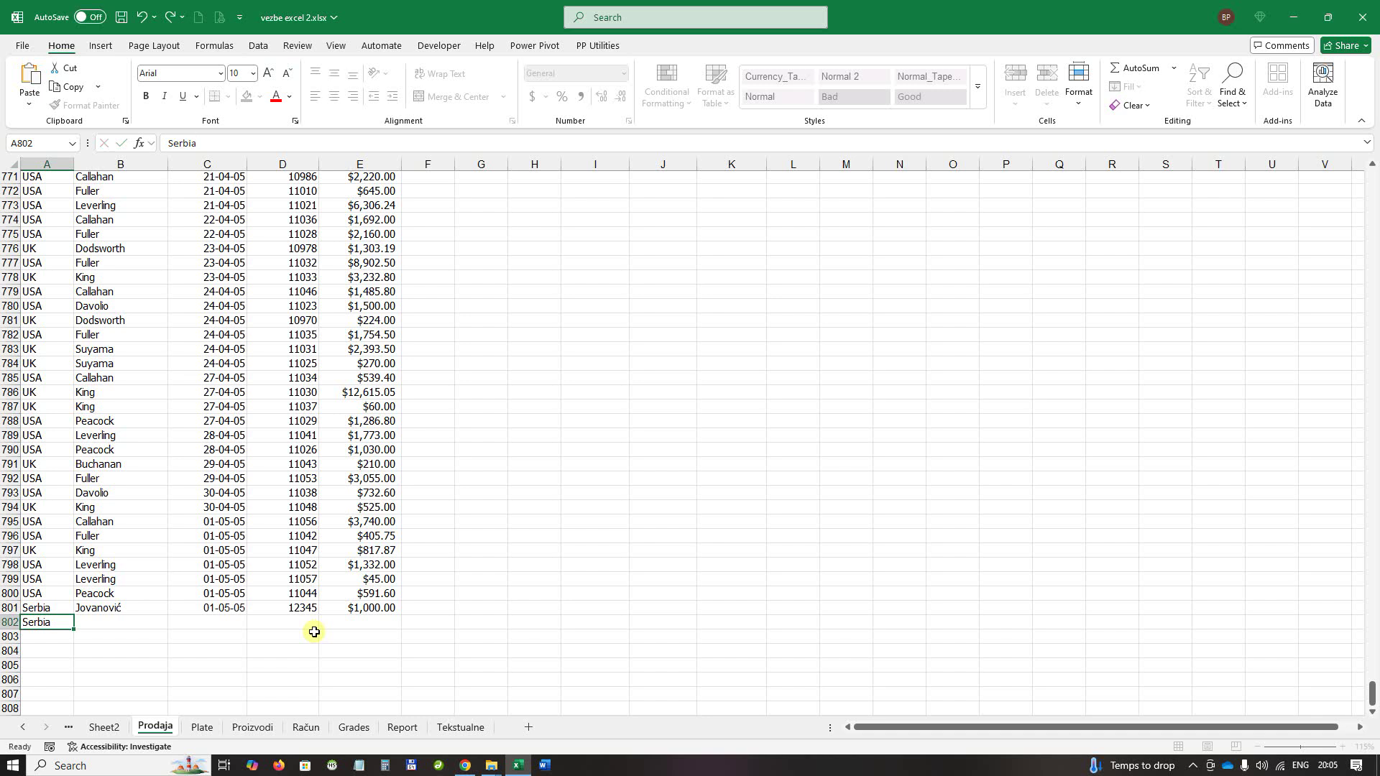
text(Petrović)
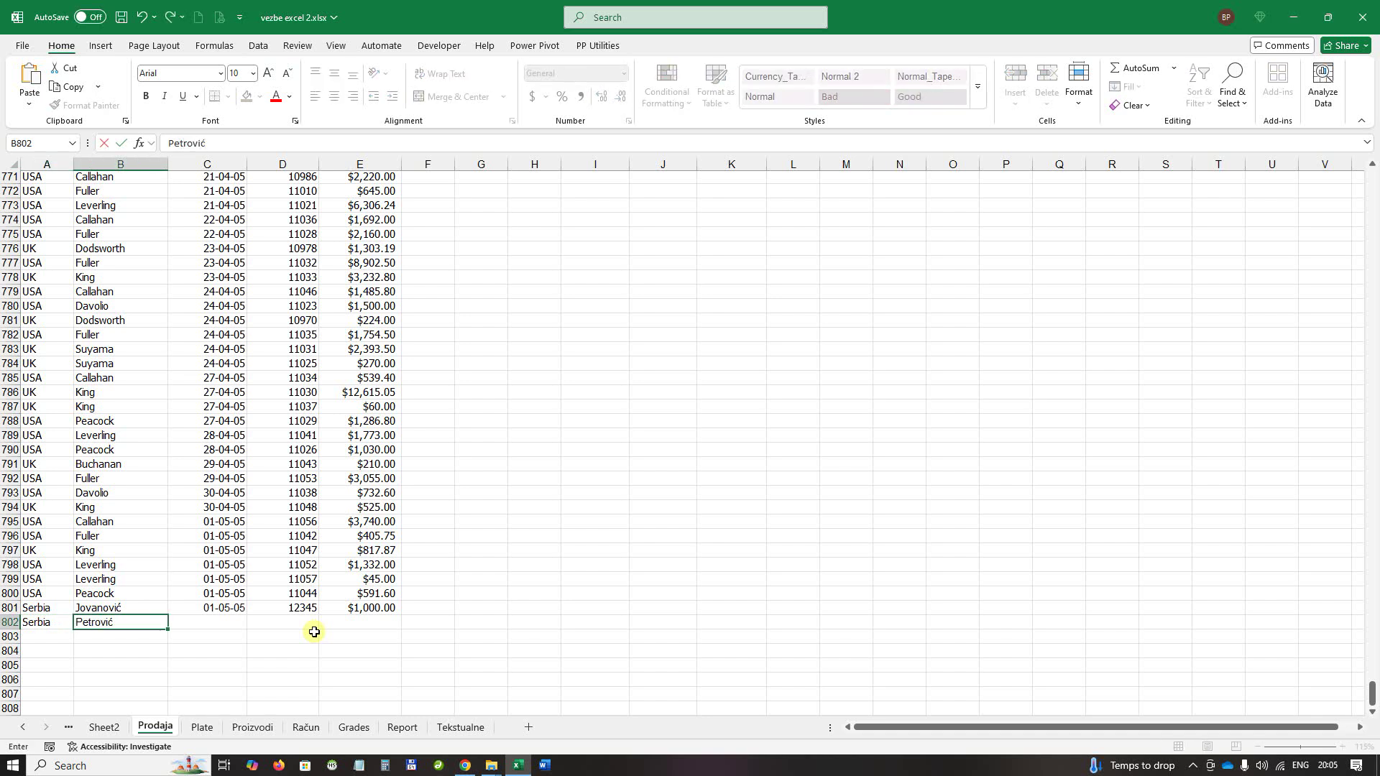
key(Tab)
Complete the record in row 802 with order date 02-05-05, an order ID and an order amount of 800.
text(2)
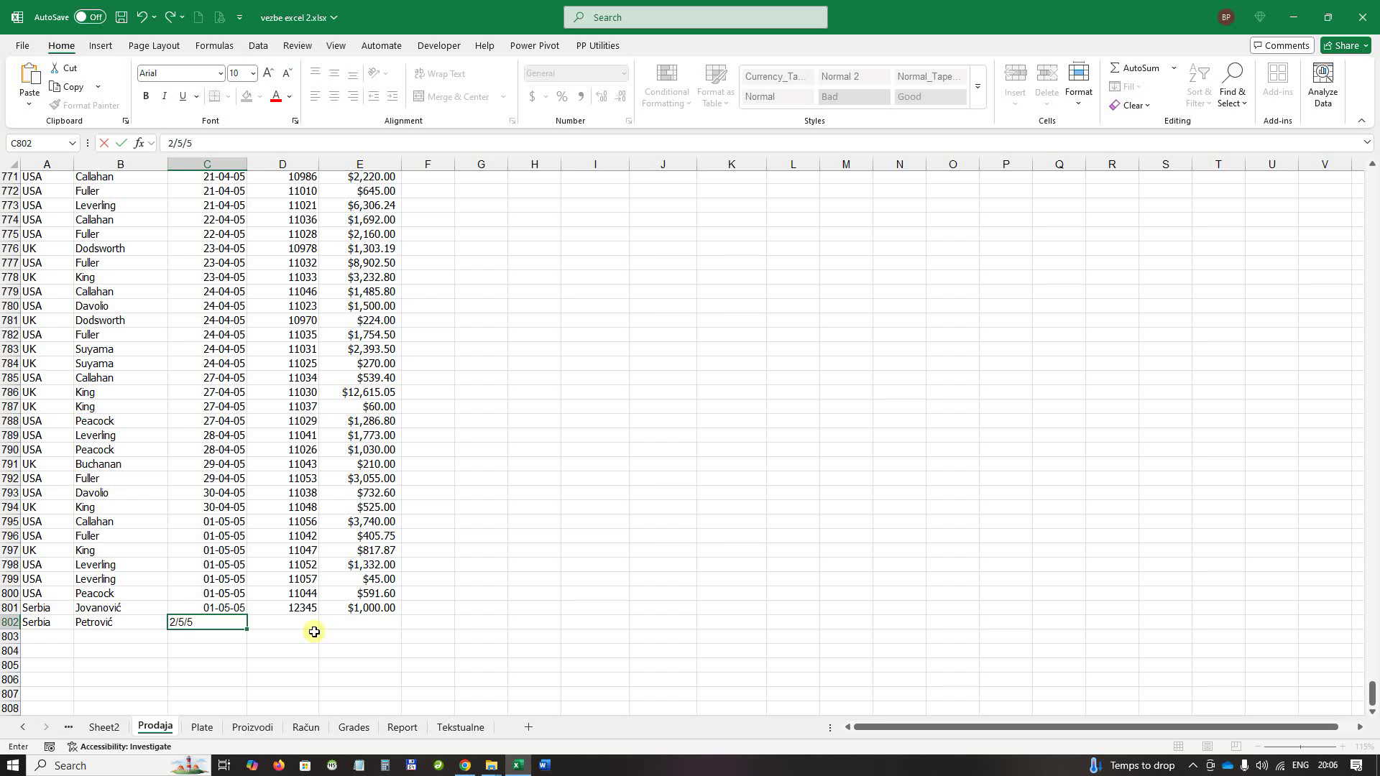
text(/5/5)
key(Tab)
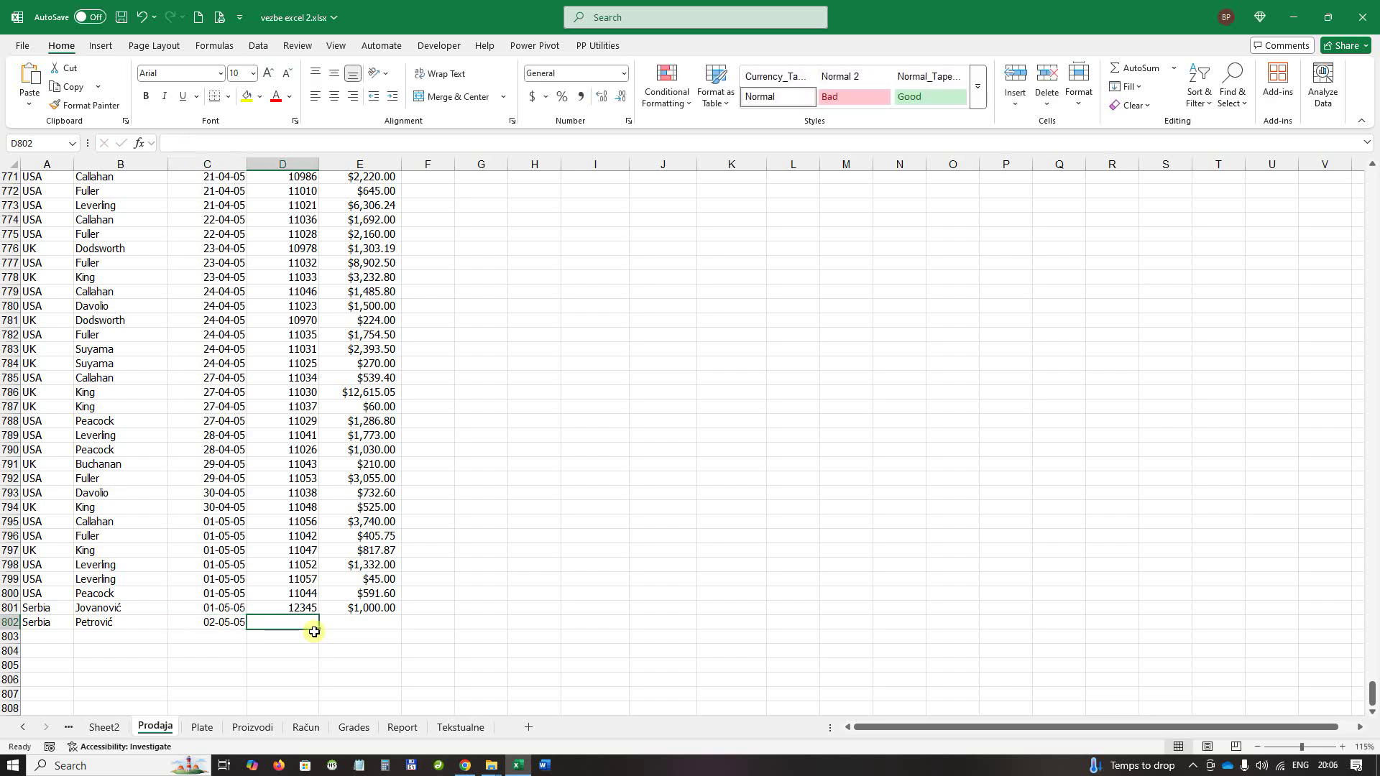
text(54321)
key(Tab)
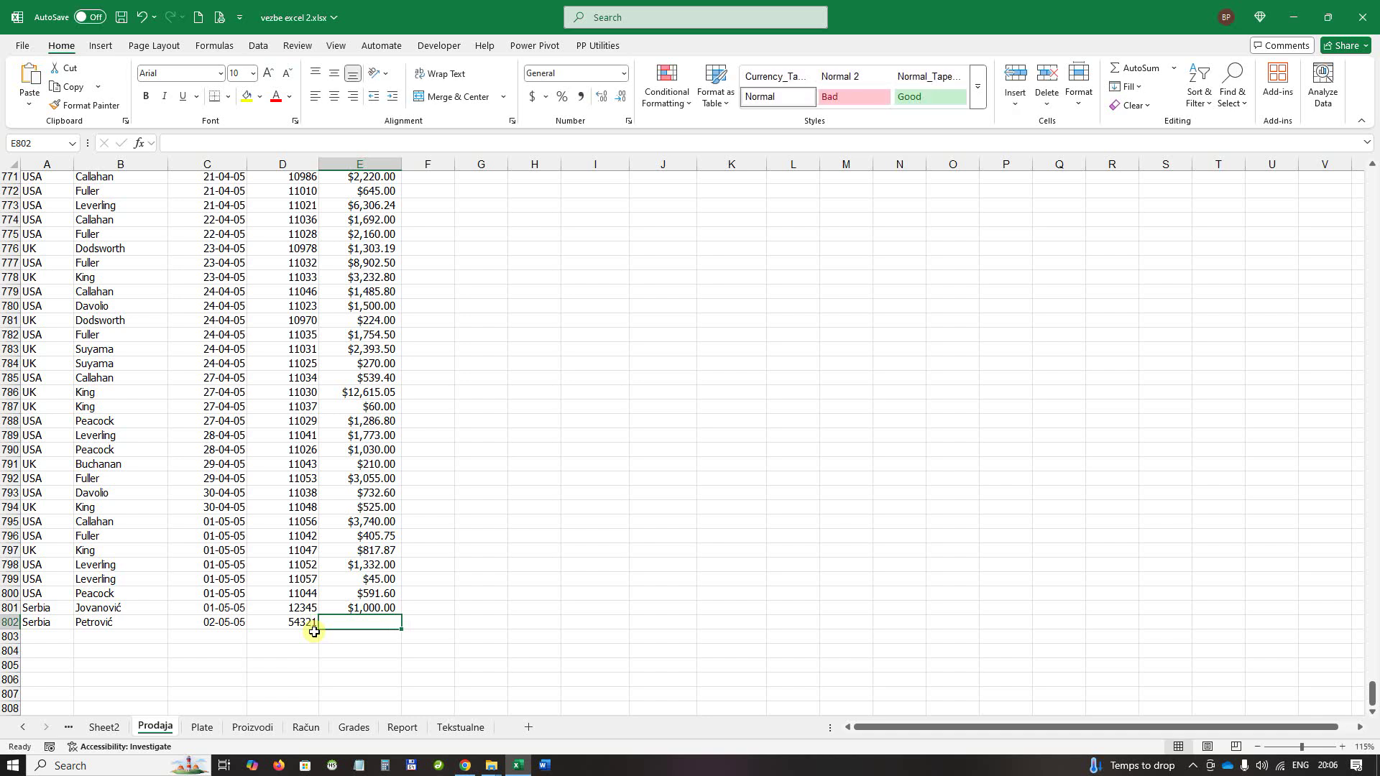
text(800)
key(Return)
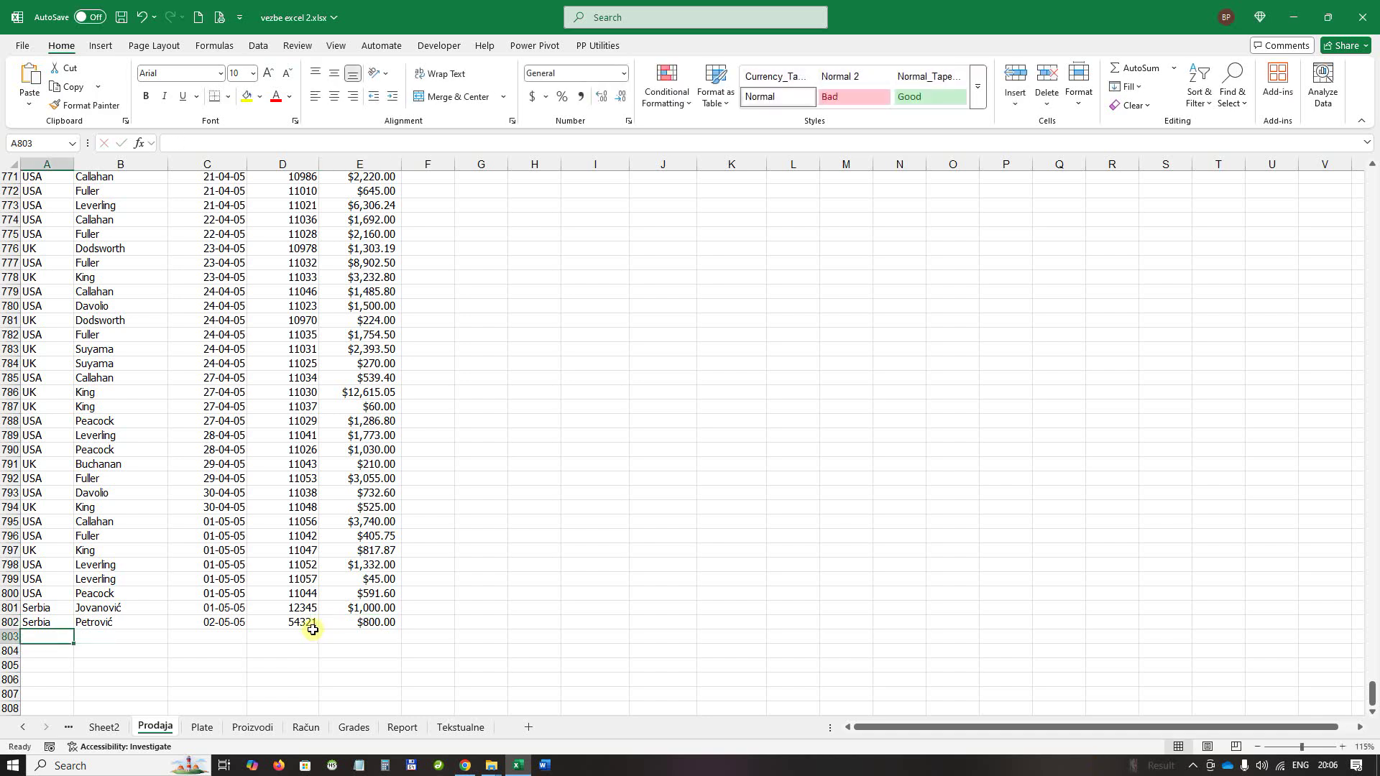
Refresh the PivotTable on Sheet2 to bring in the record added in row 802.
click(104, 728)
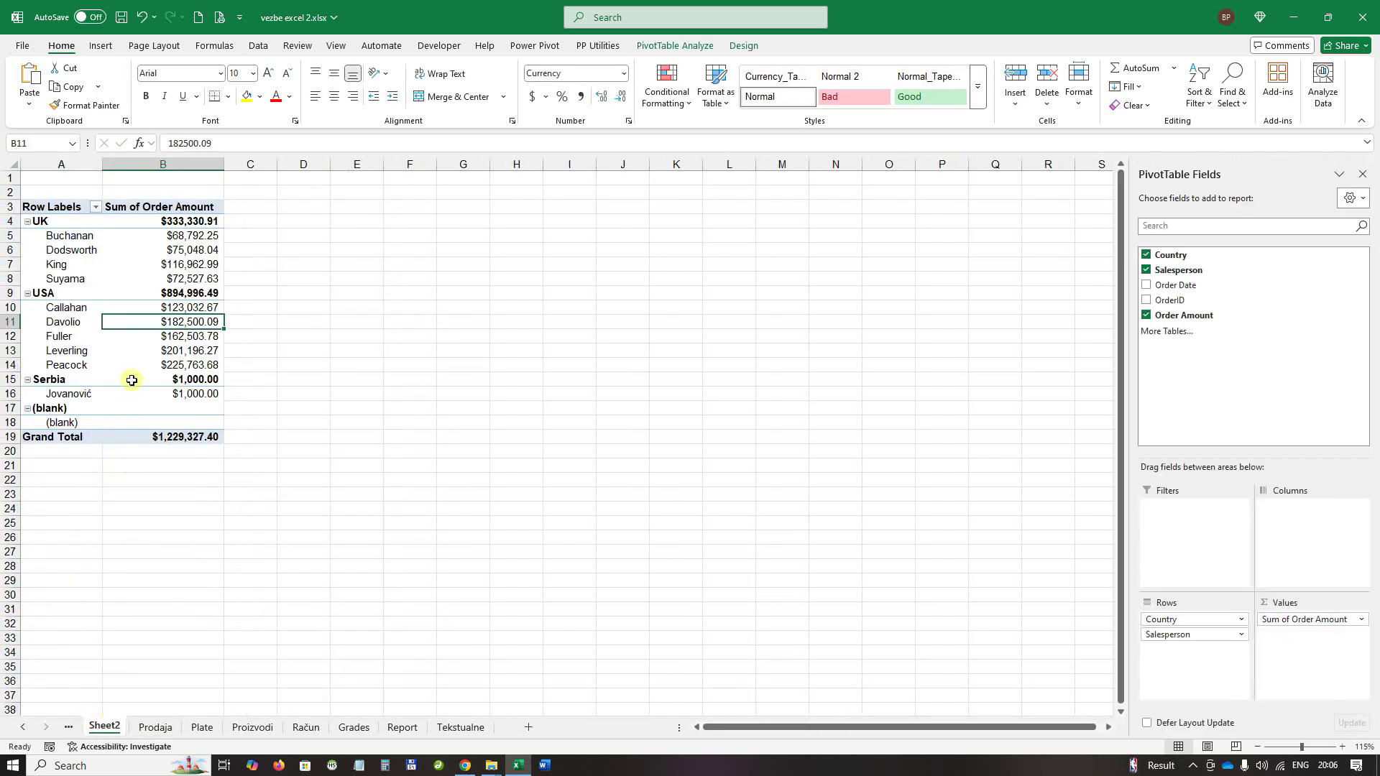
right_click(138, 323)
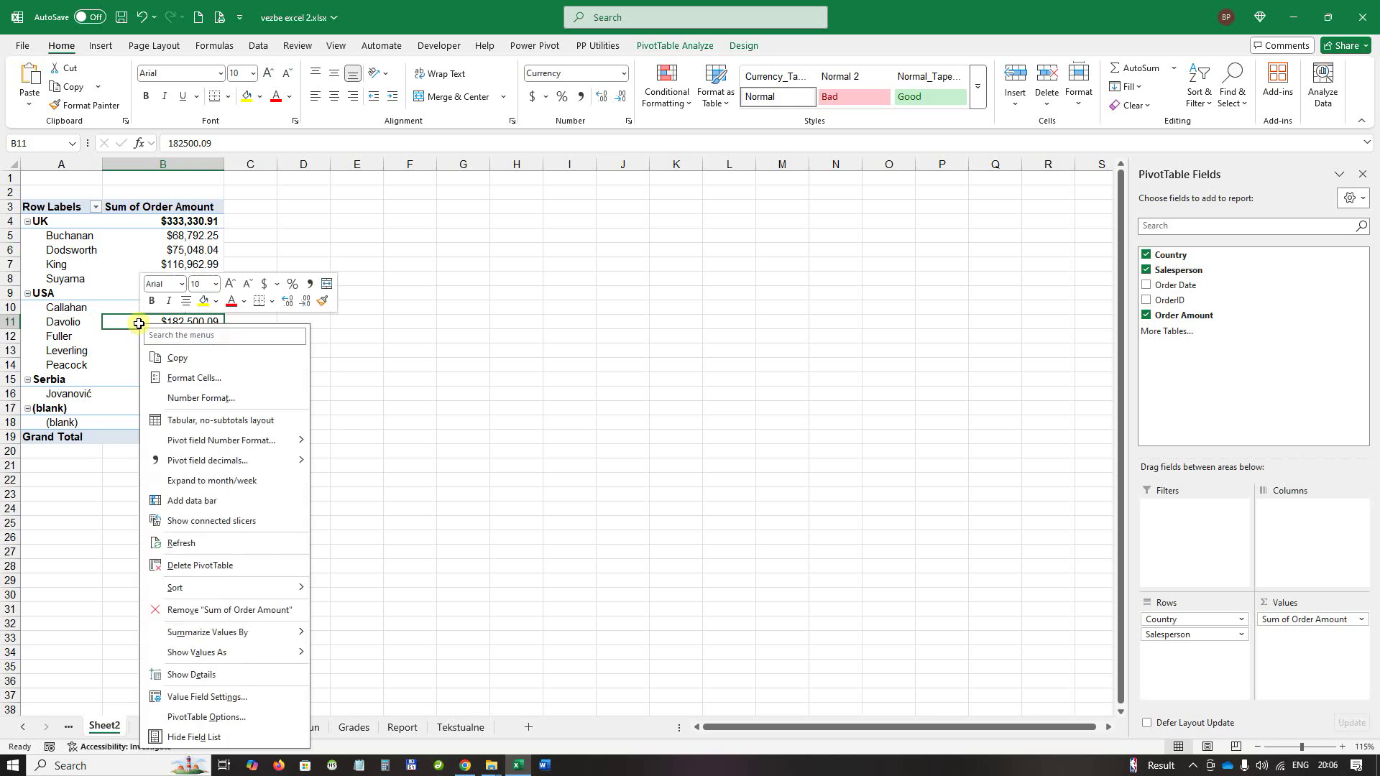
click(181, 542)
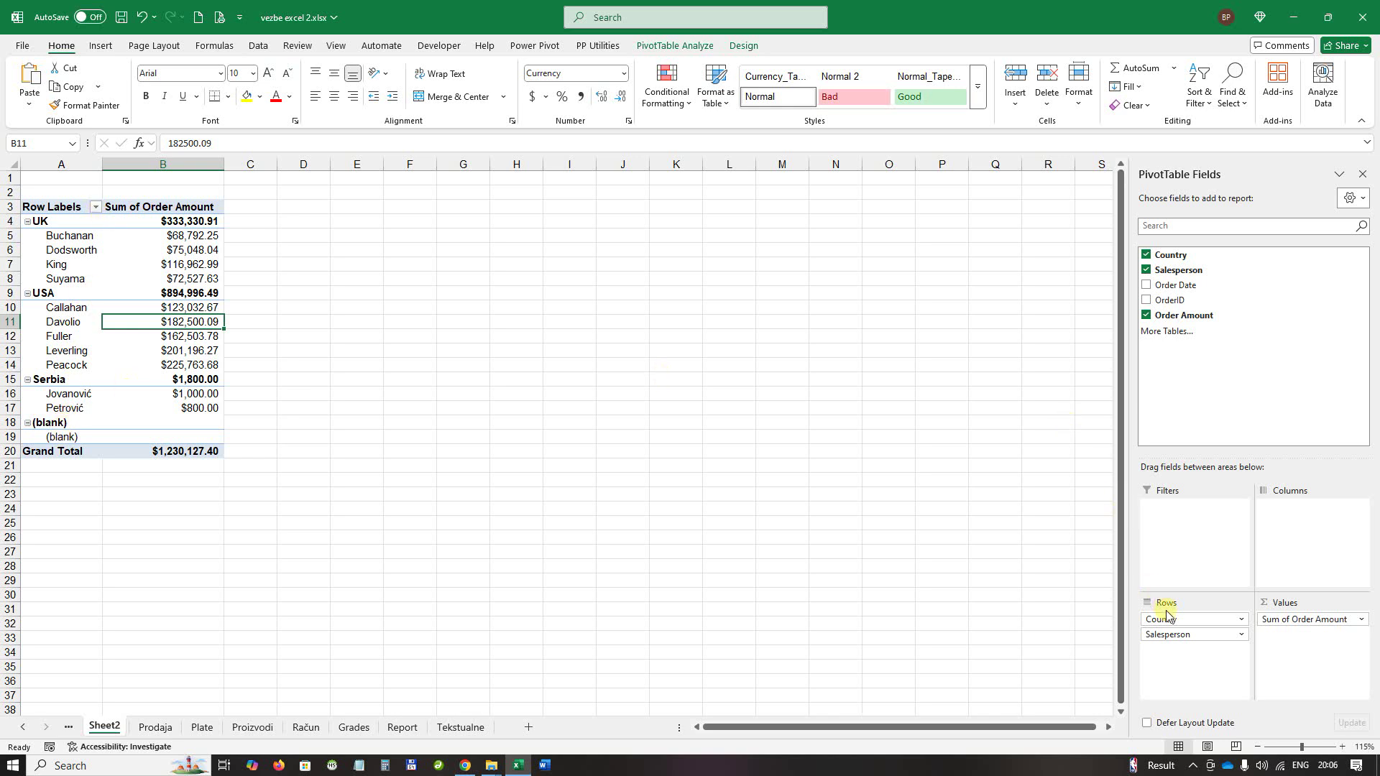
drag(1168, 619, 133, 278)
Permanently delete Sheet2 together with its PivotTable.
right_click(103, 729)
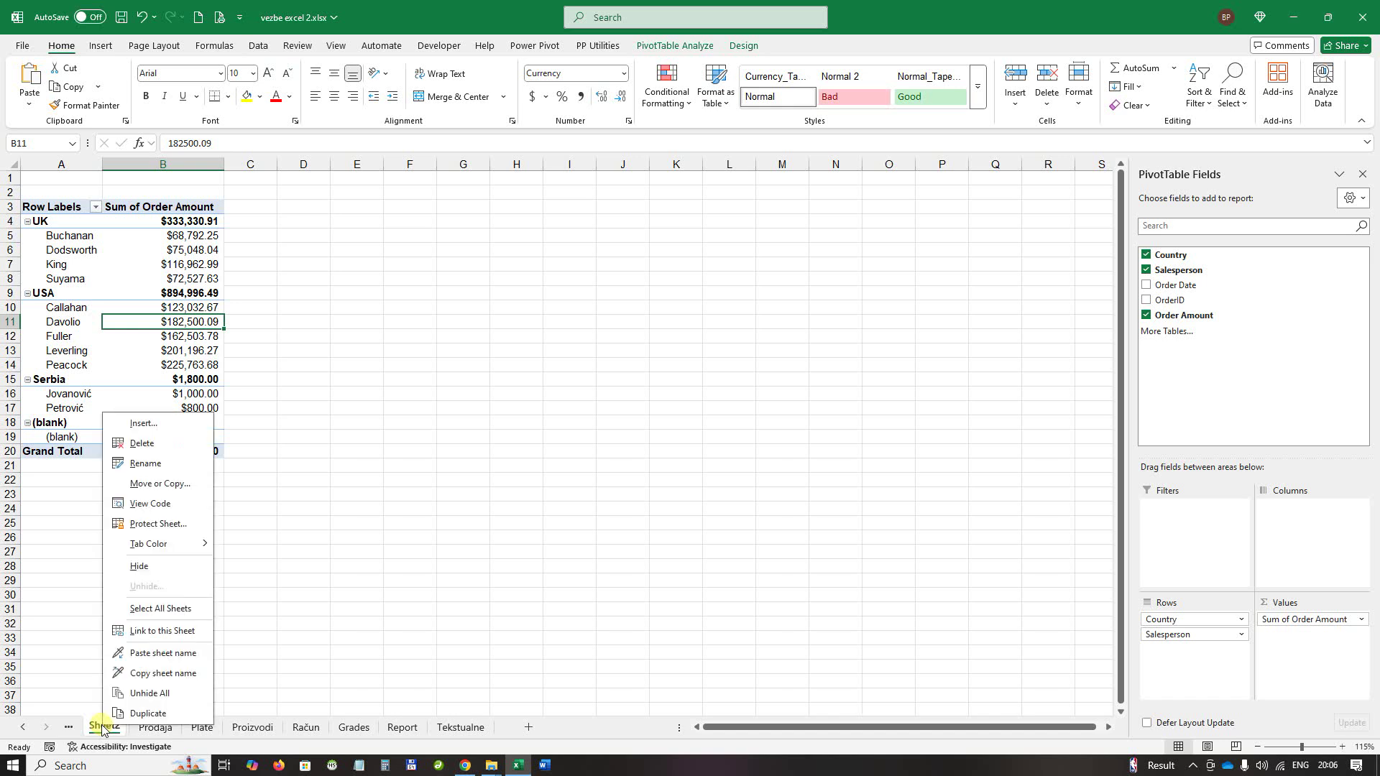
click(141, 444)
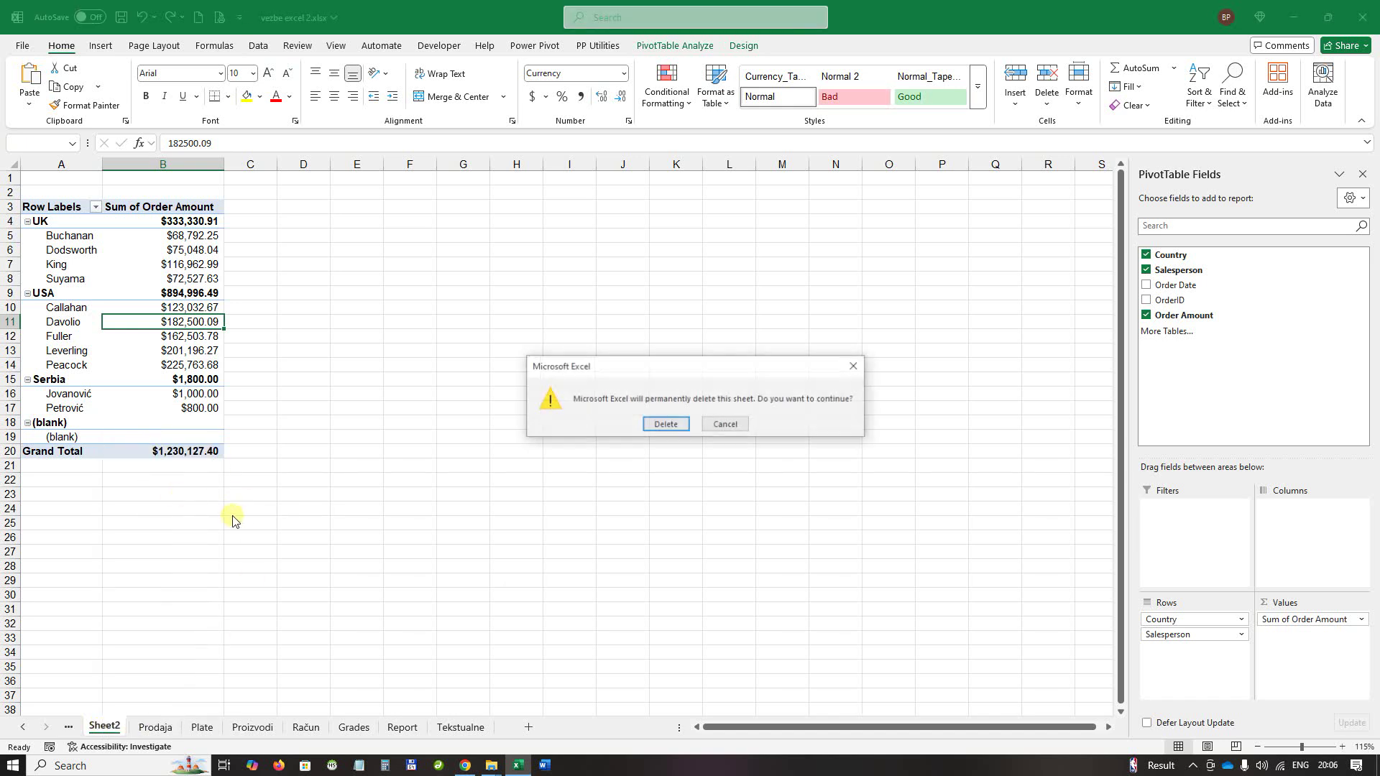
click(665, 425)
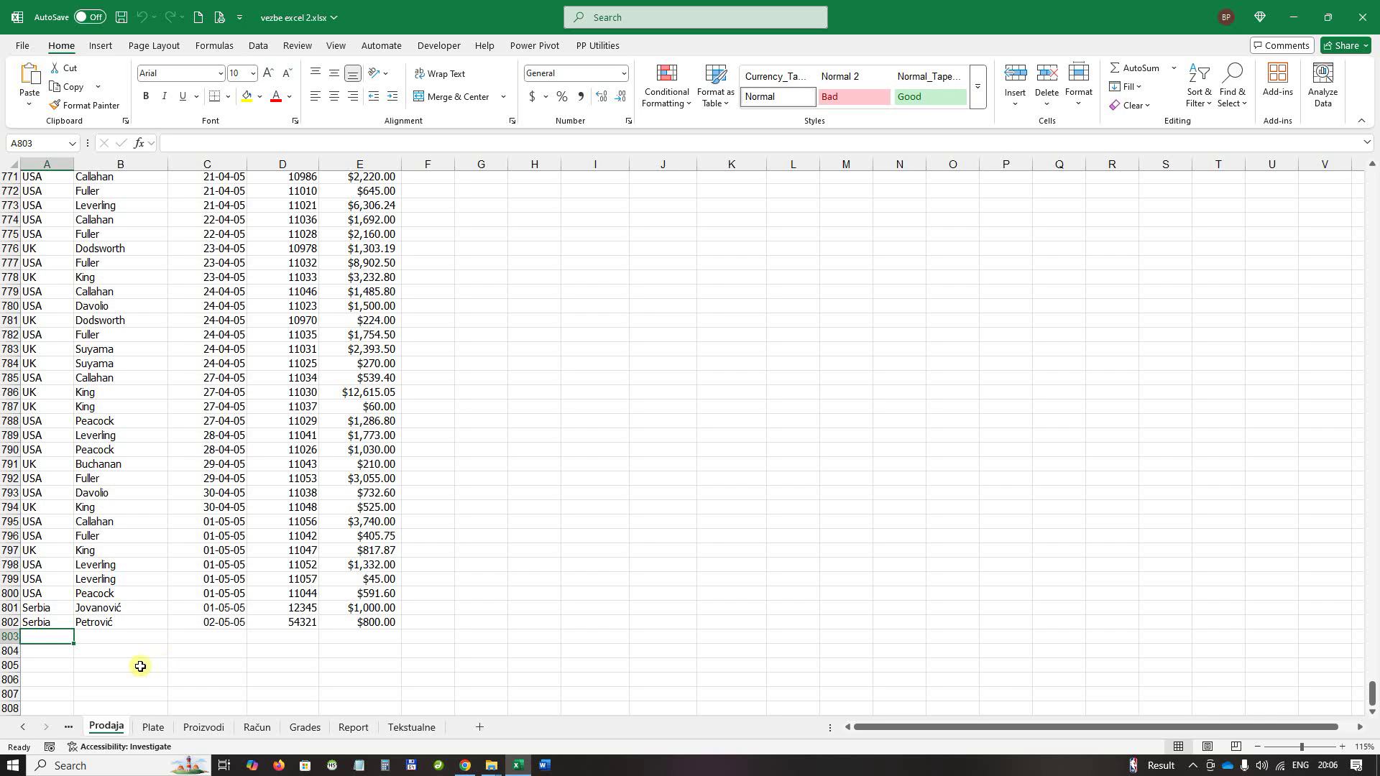
Delete rows 801 and 802 with the two Serbia records from the Prodaja sheet.
mouse_move(4, 607)
mouse_down()
mouse_move(4, 636)
mouse_move(3, 622)
mouse_up()
right_click(3, 622)
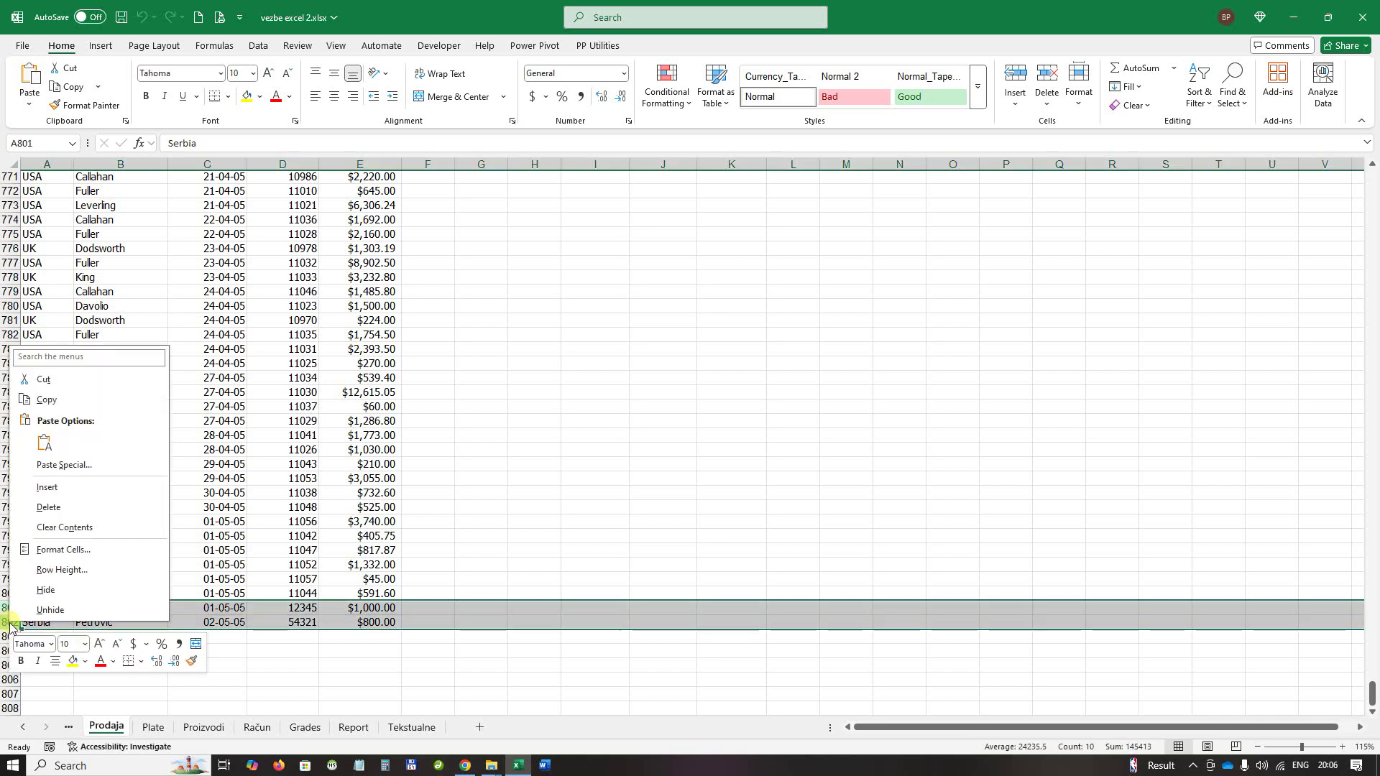
click(63, 514)
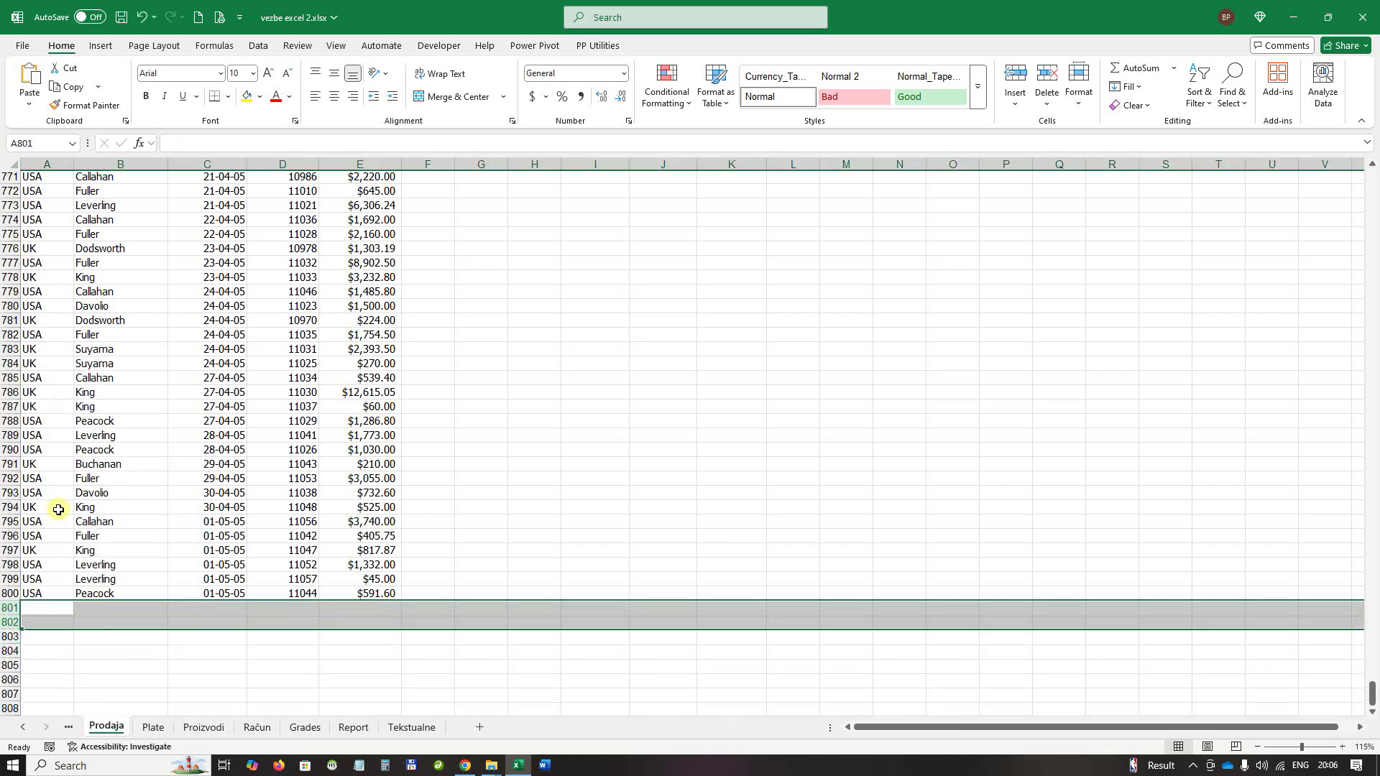
click(218, 296)
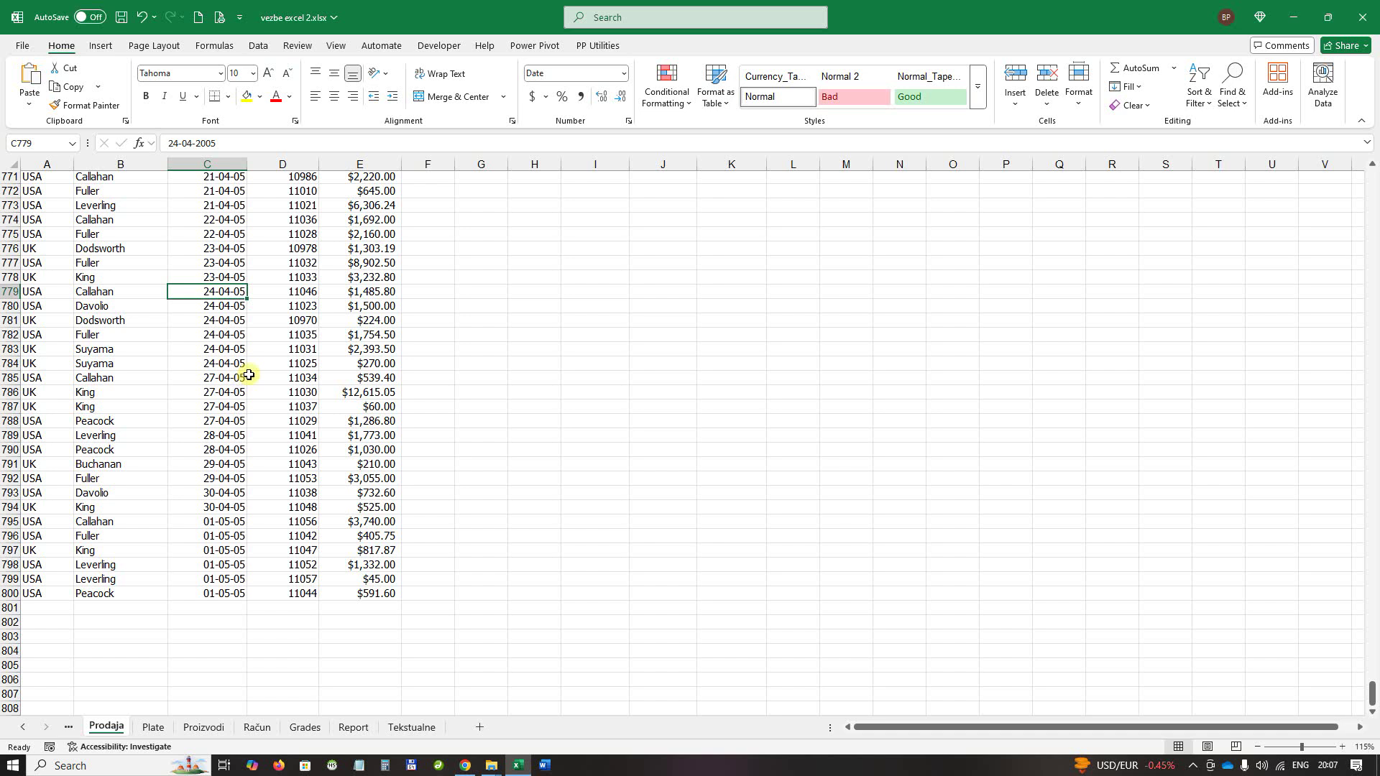
Format the Prodaja range $A$1:$E$800 as a table with headers, using the light blue style with a solid header row.
scroll(246, 378, up, 2)
scroll(246, 377, up, 20)
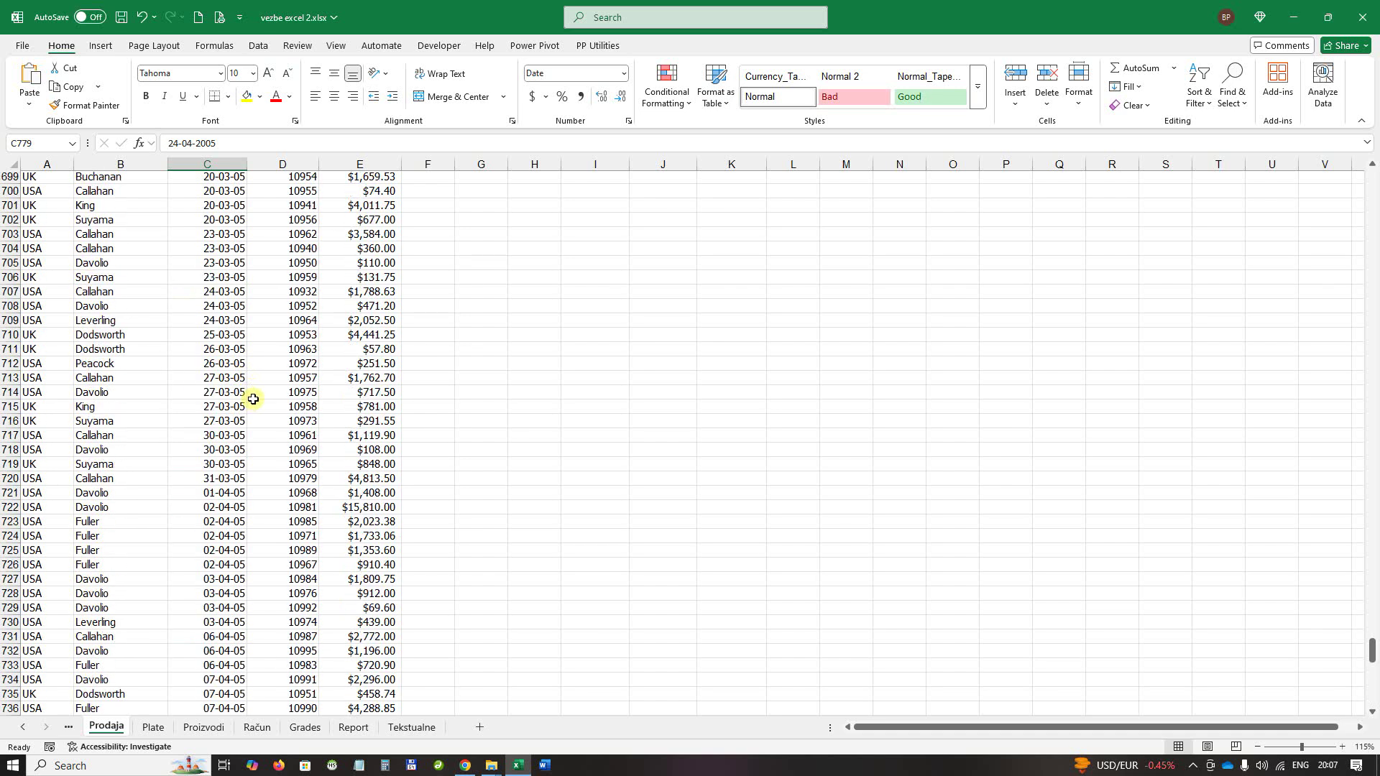
scroll(249, 405, up, 20)
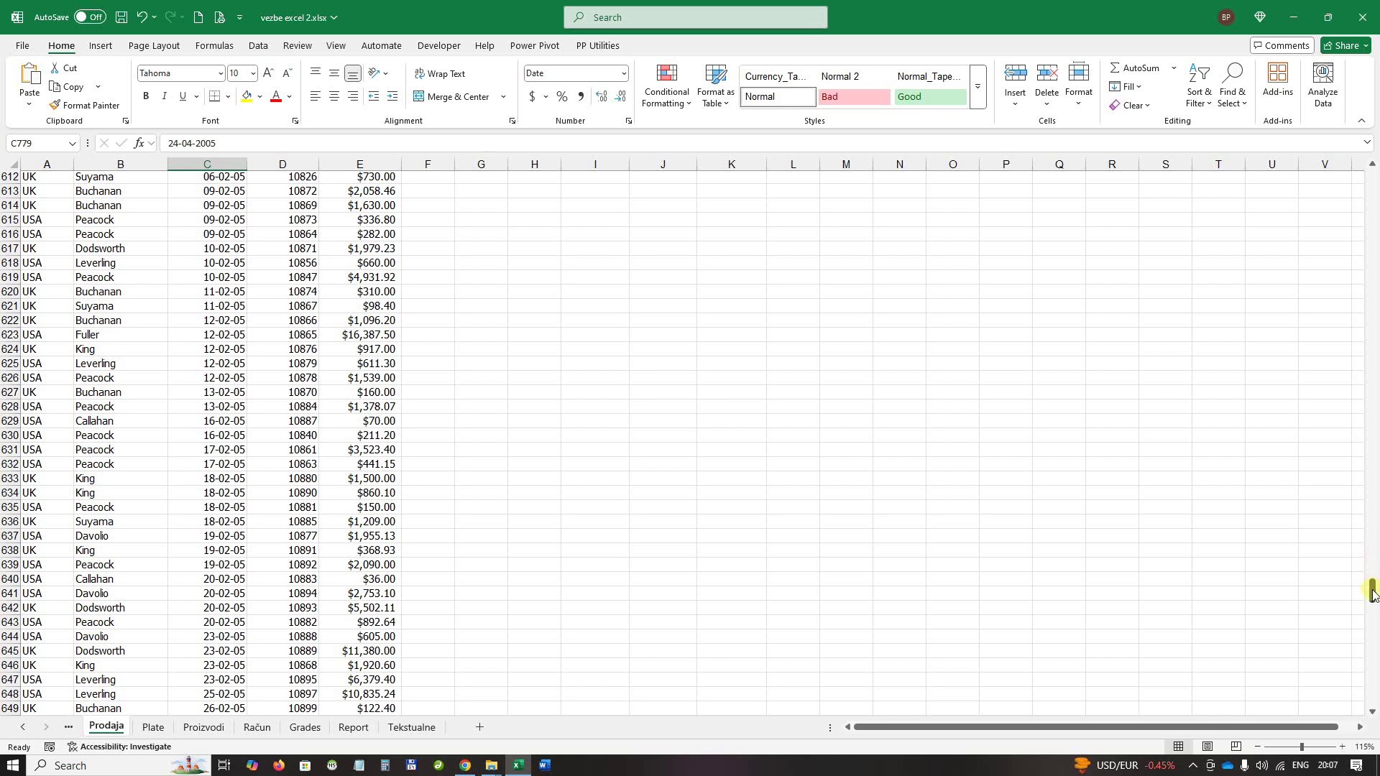
drag(1373, 586, 1373, 176)
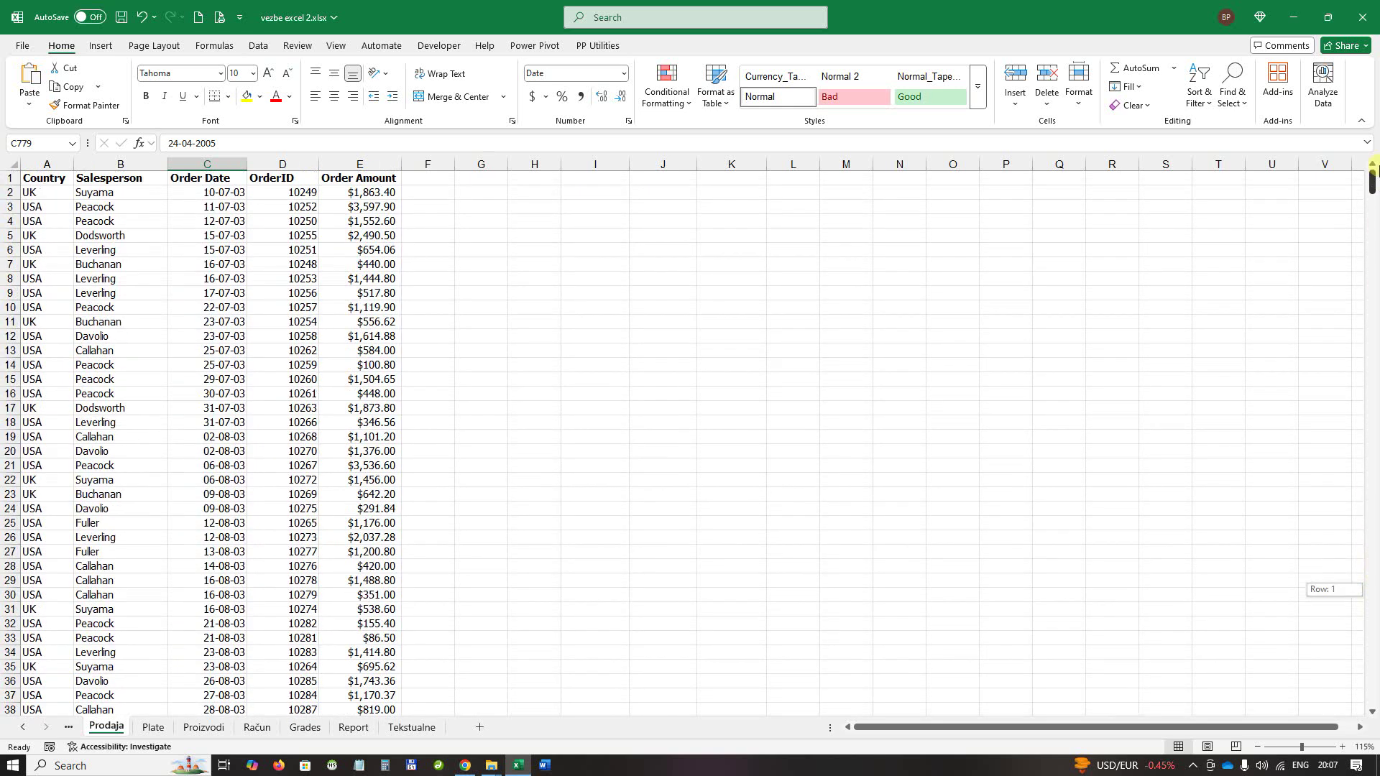
click(207, 363)
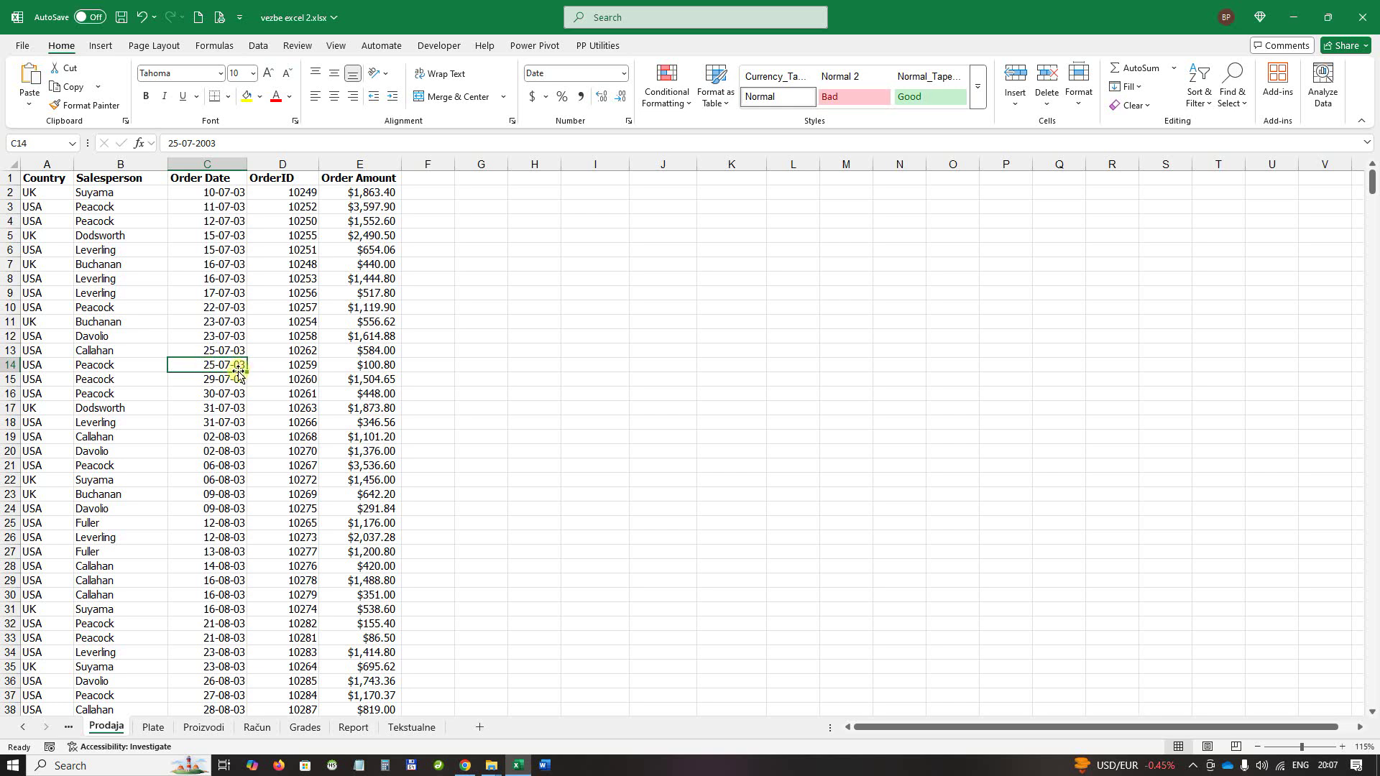
click(728, 109)
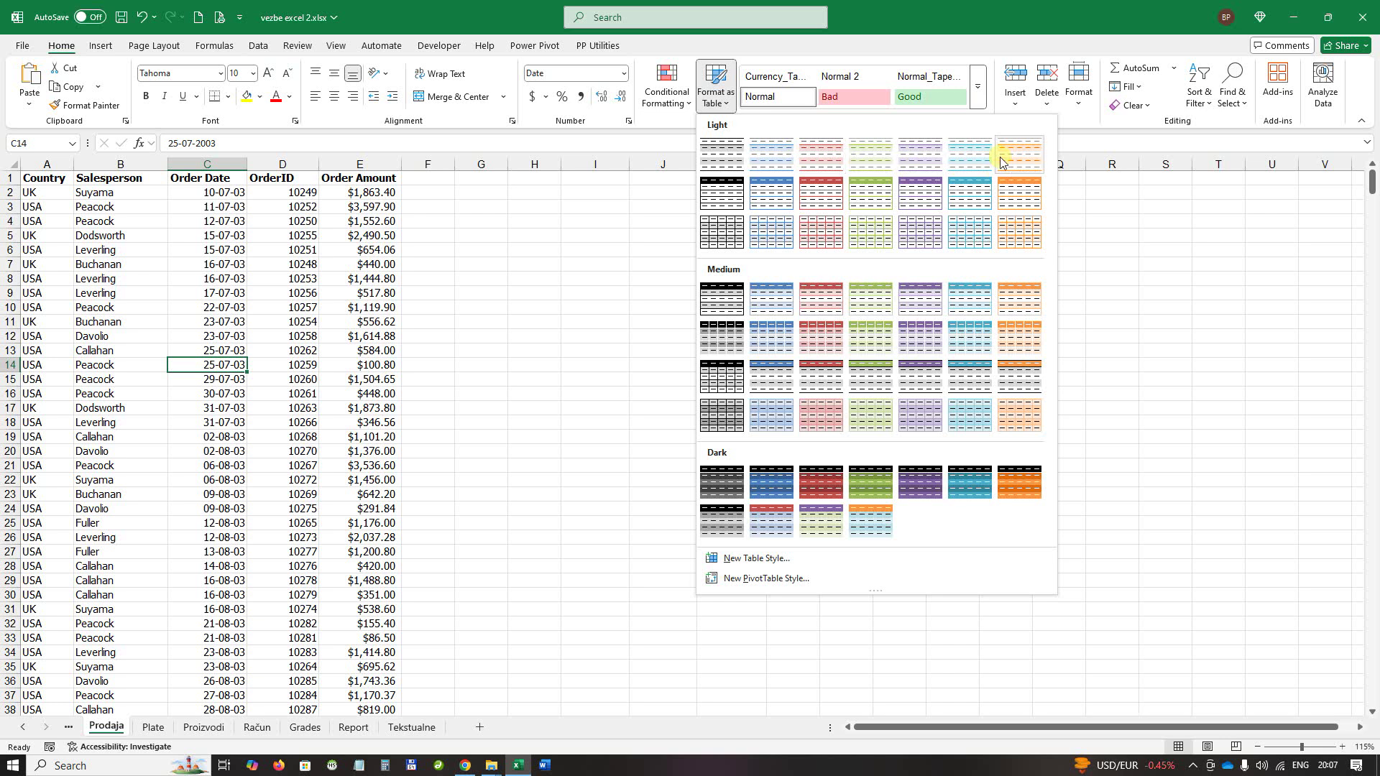
click(771, 199)
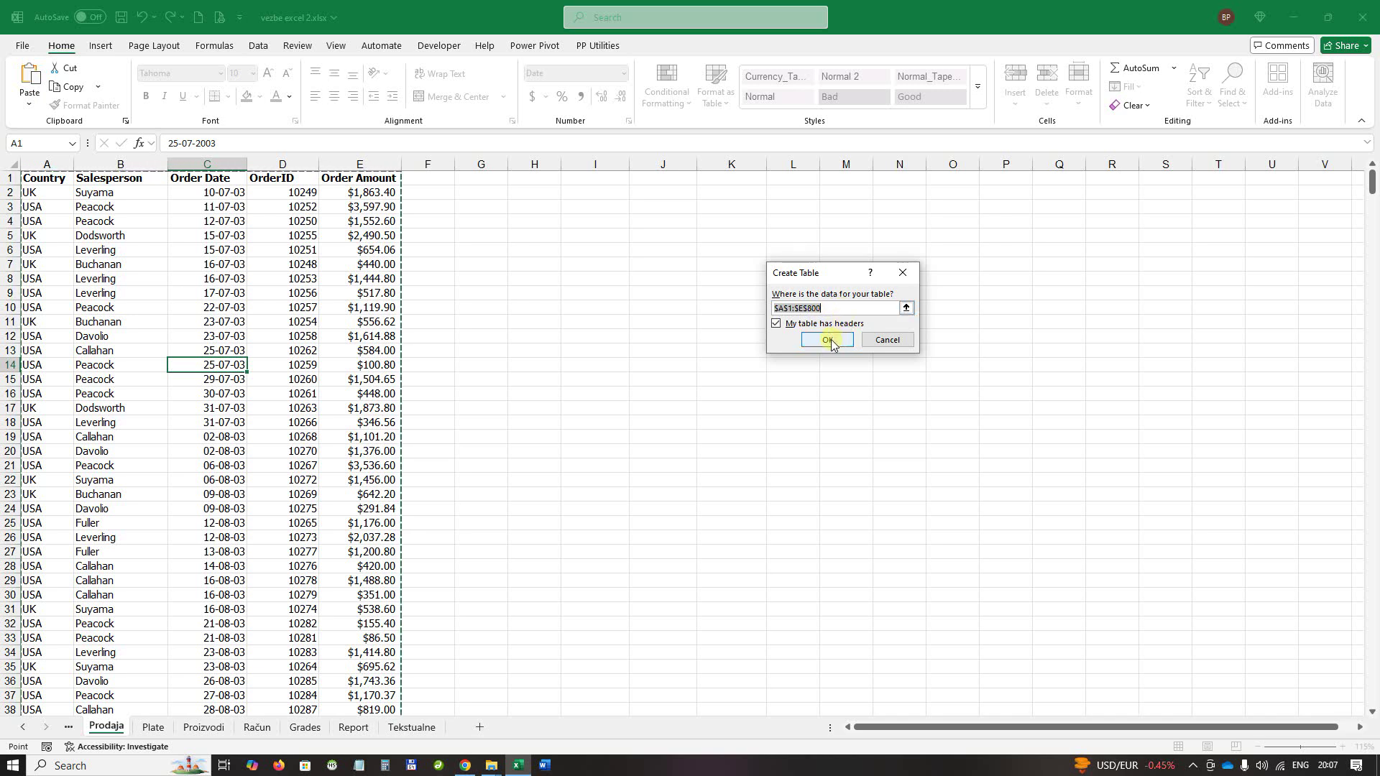
click(832, 340)
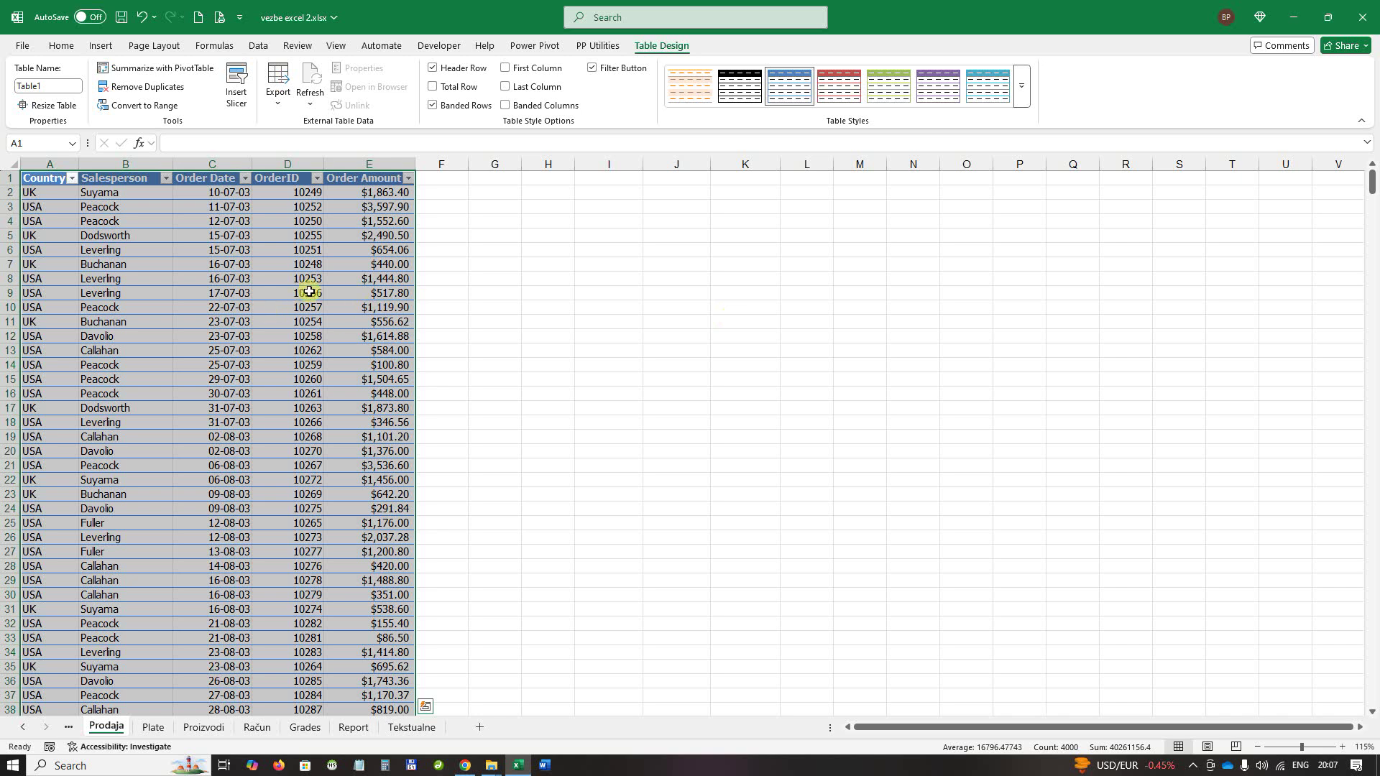
Rename the sales table on the Prodaja sheet to ProdajaArtikala.
click(259, 335)
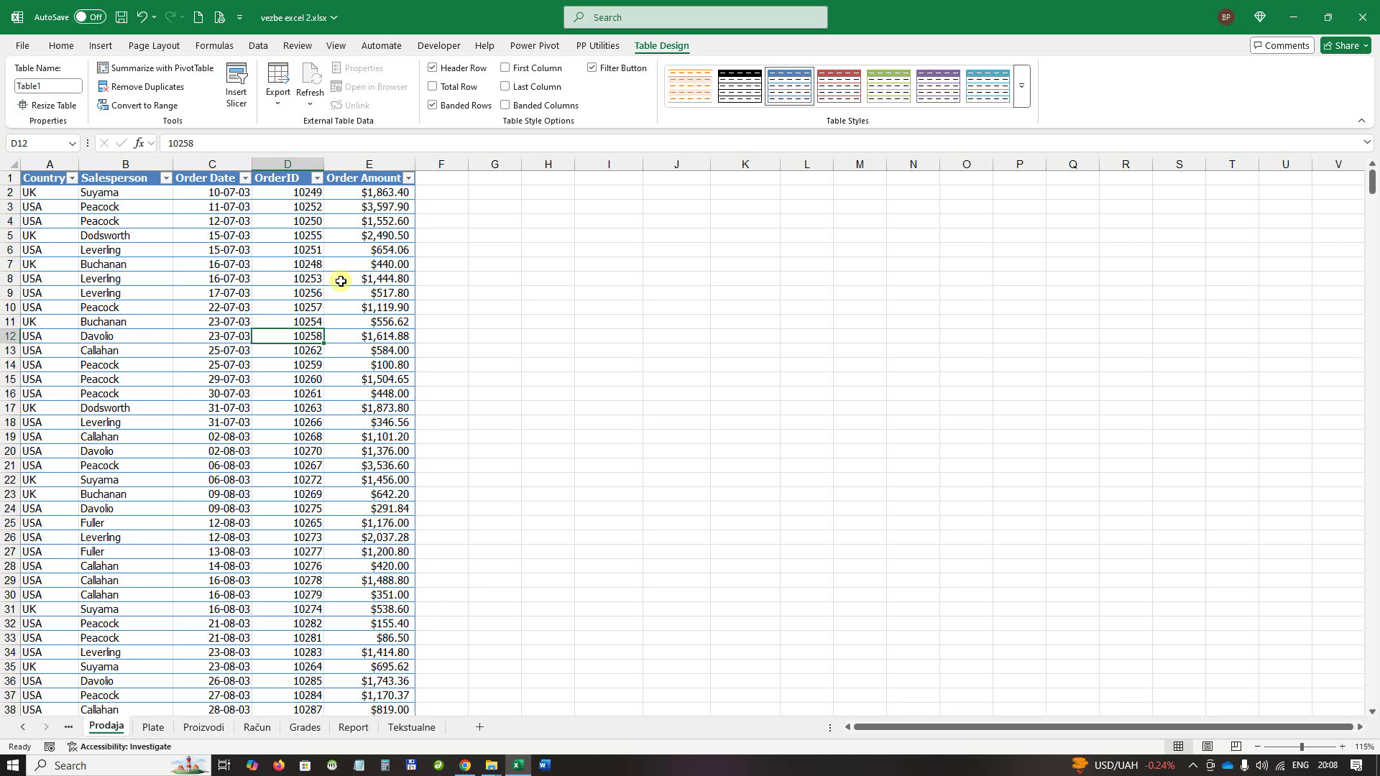
click(58, 85)
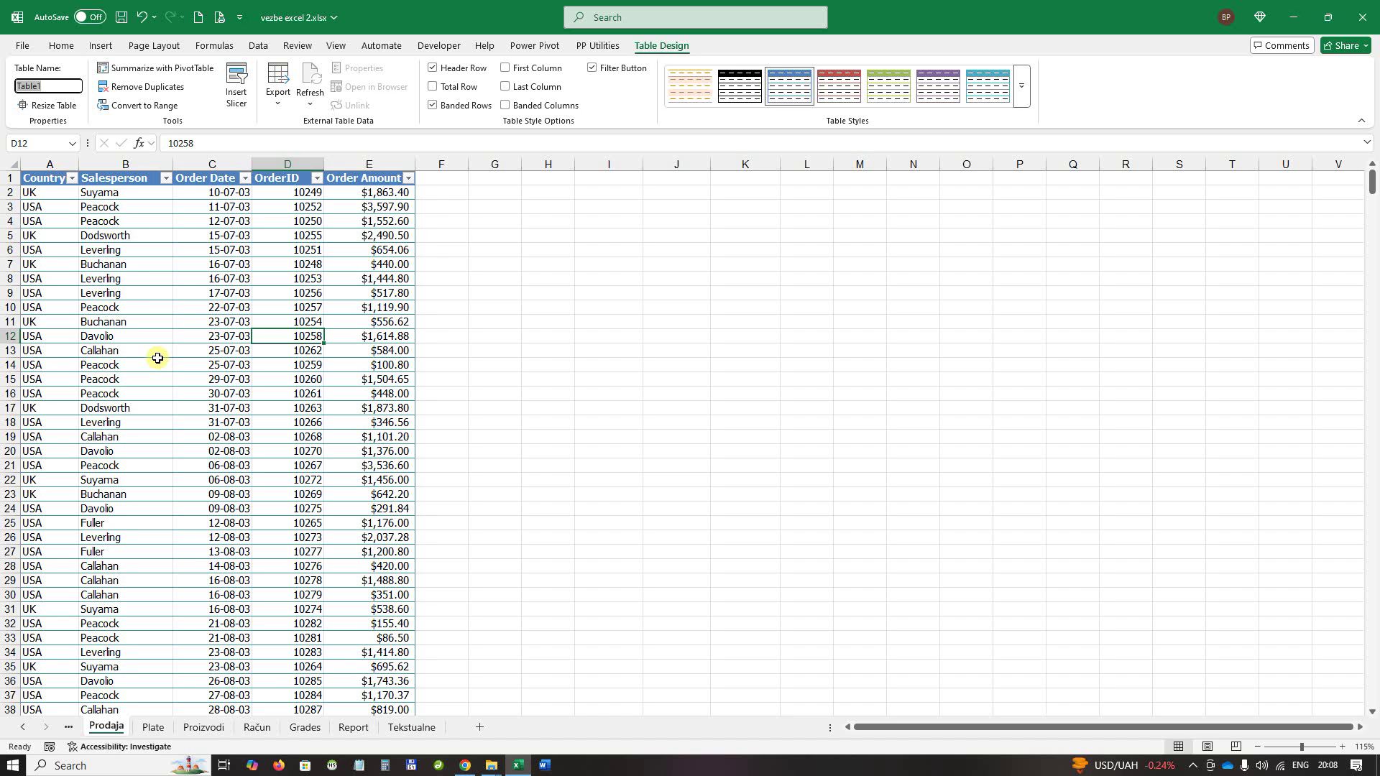
text(ProdajaArtikala)
key(Return)
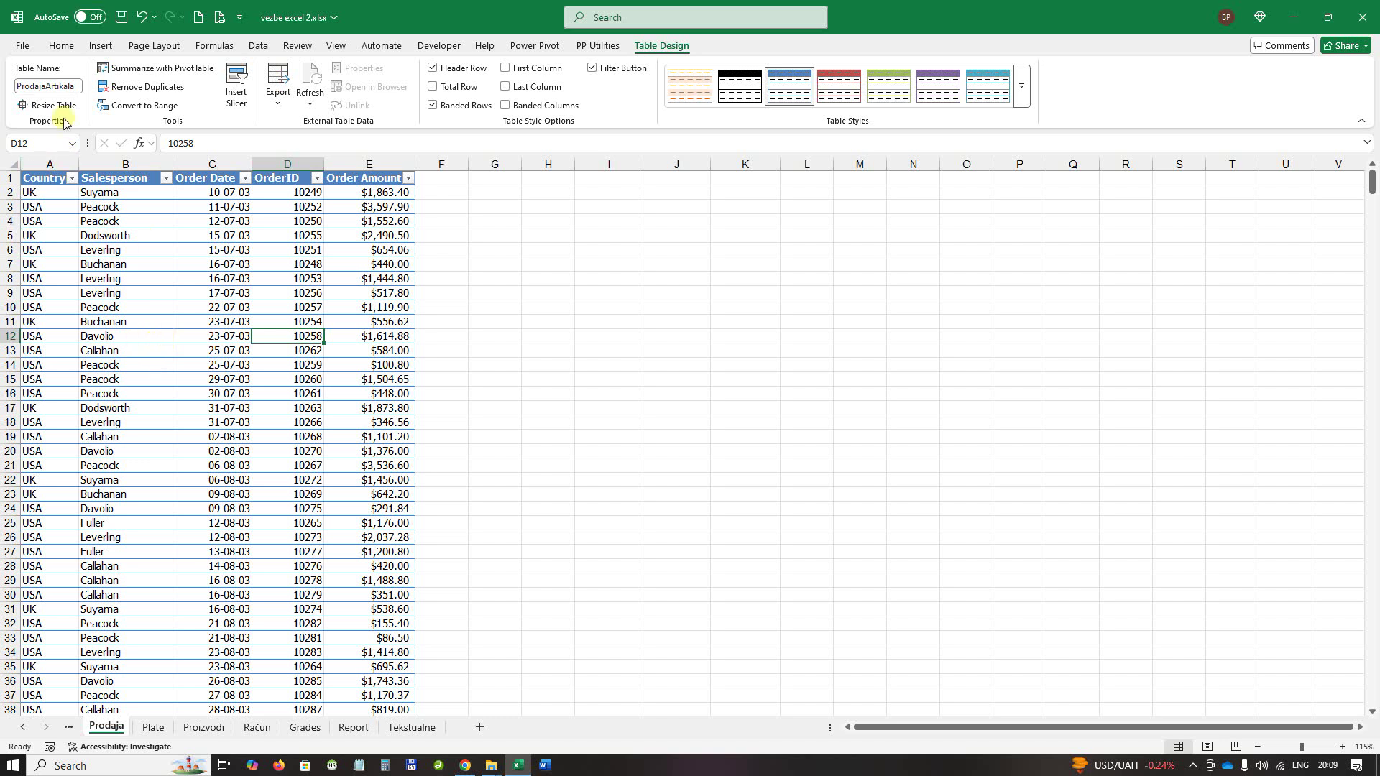
Create a PivotTable on a new worksheet using the ProdajaArtikala table as its source.
click(218, 394)
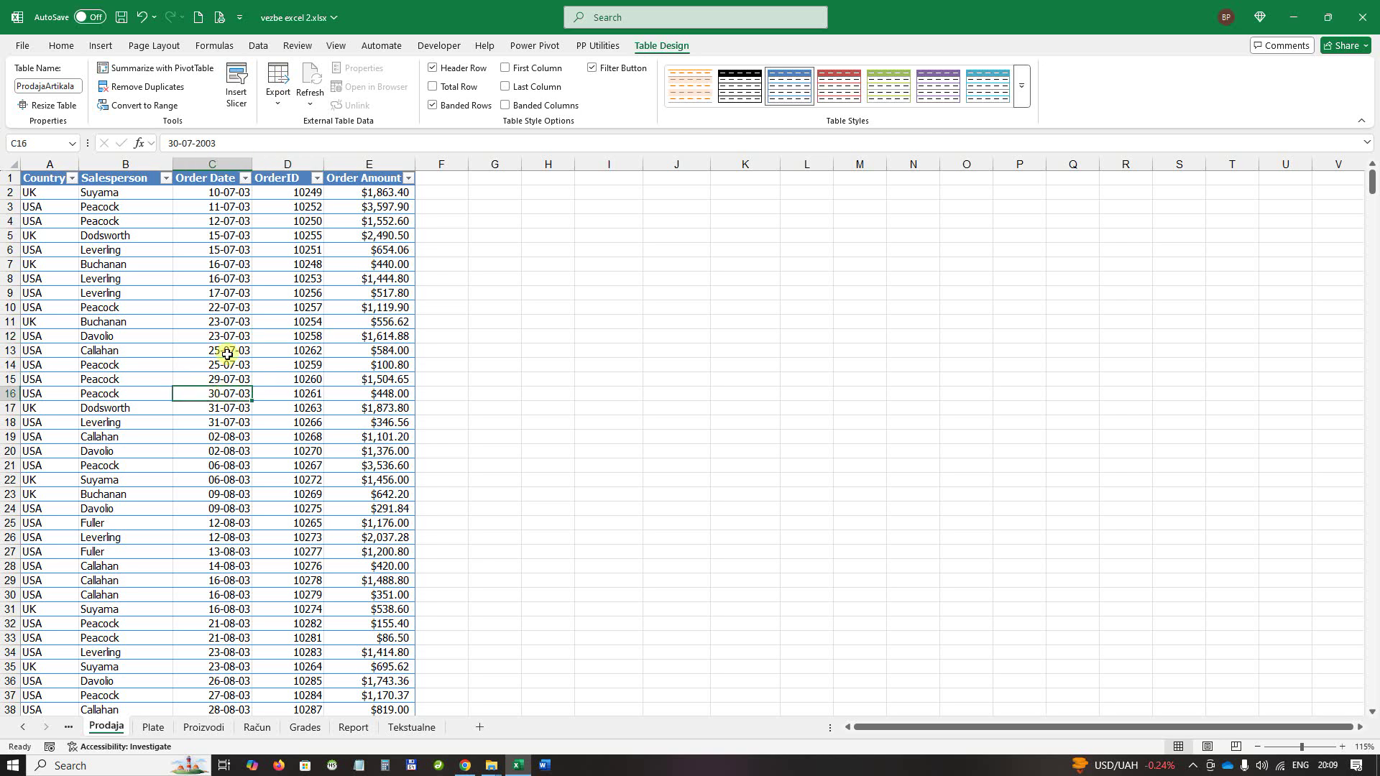
click(101, 46)
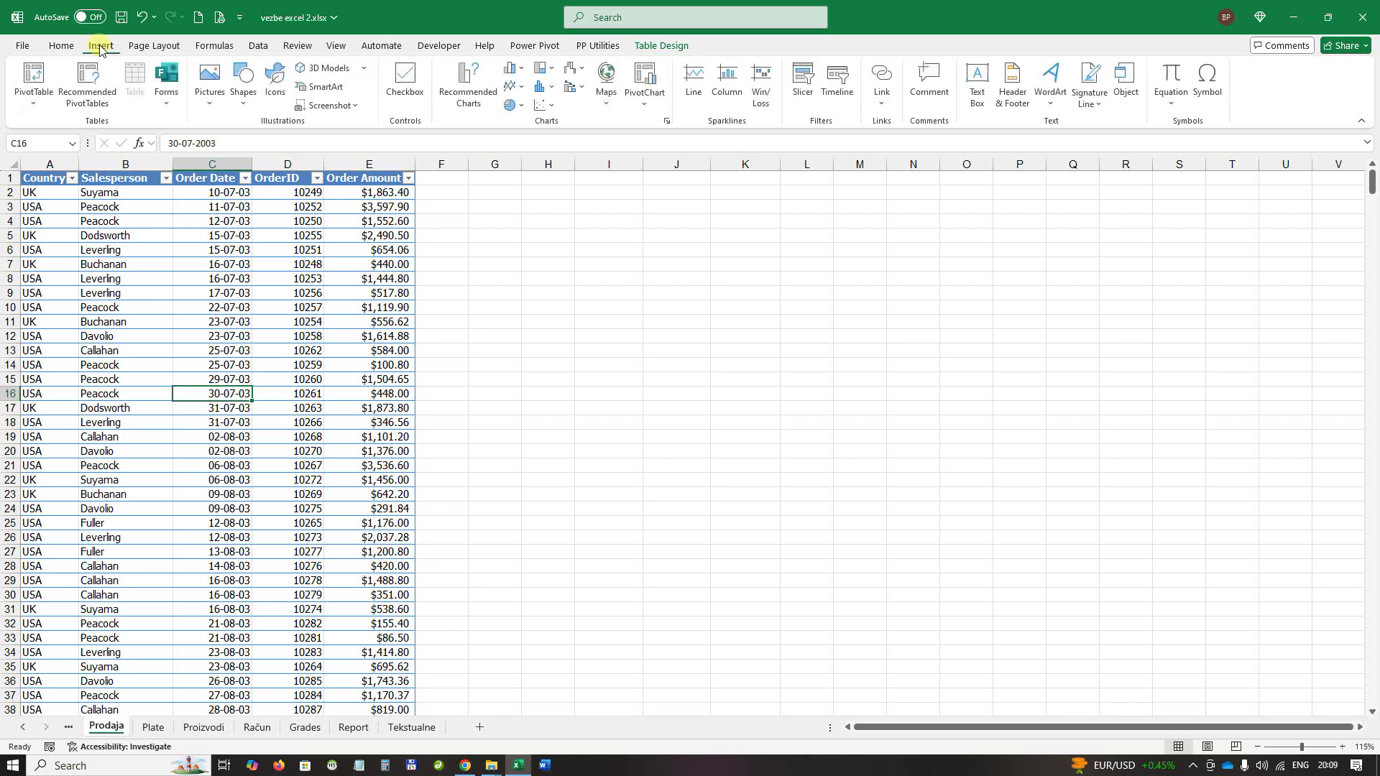
click(35, 75)
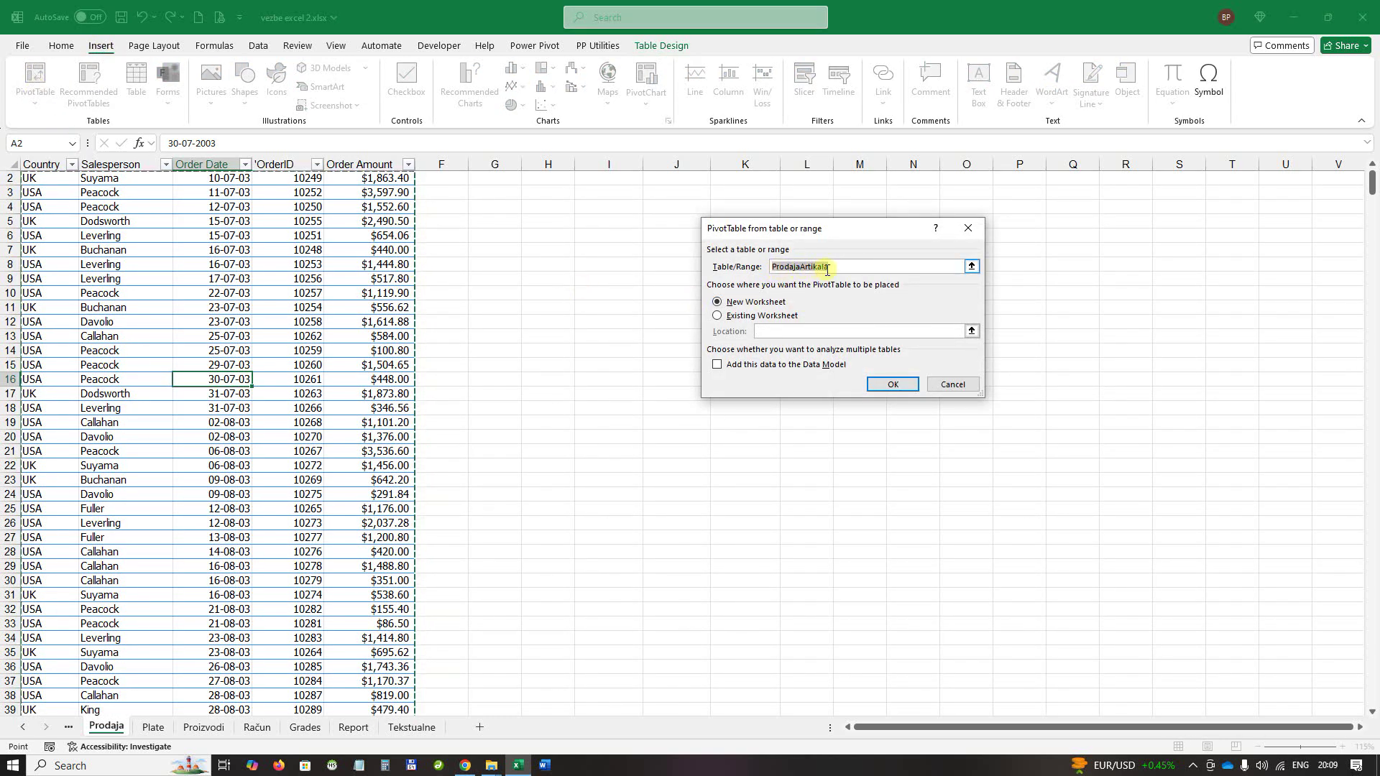
click(851, 268)
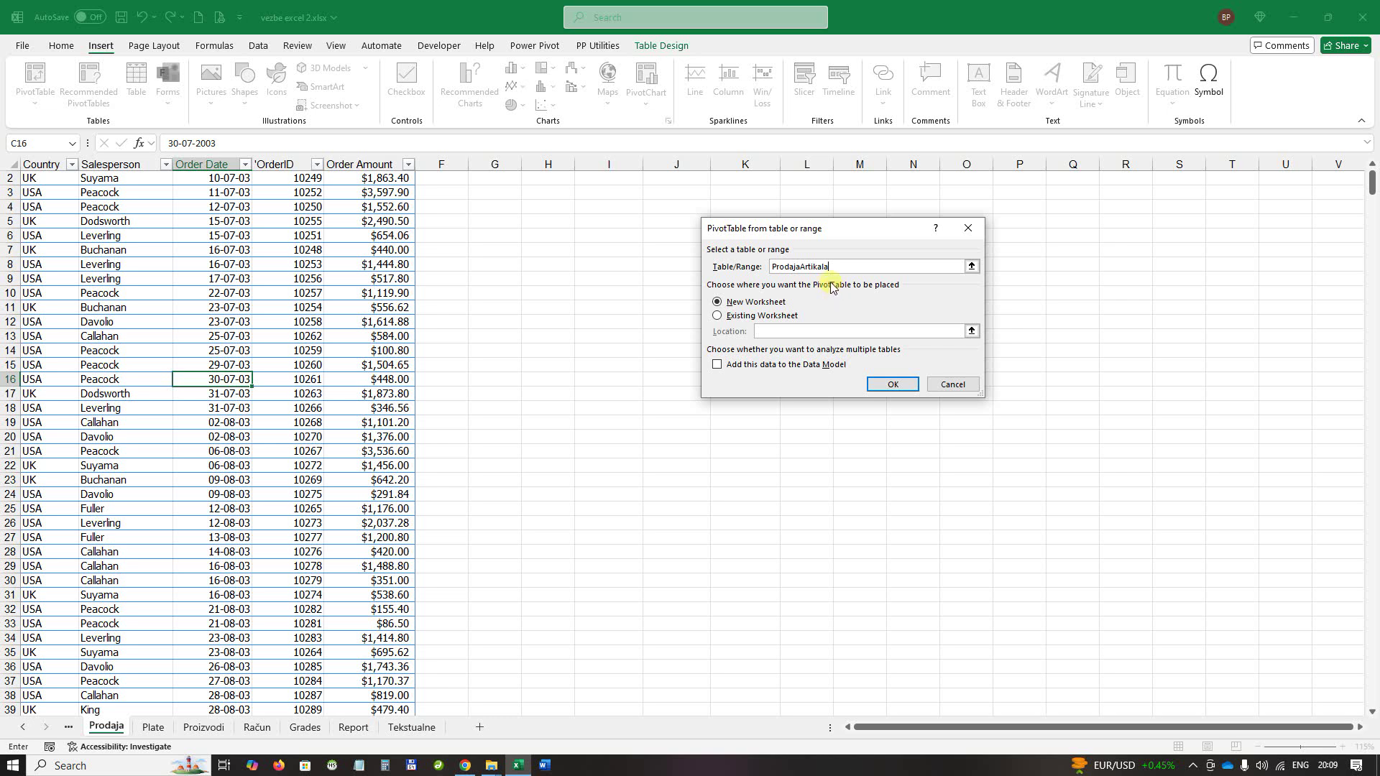
click(890, 383)
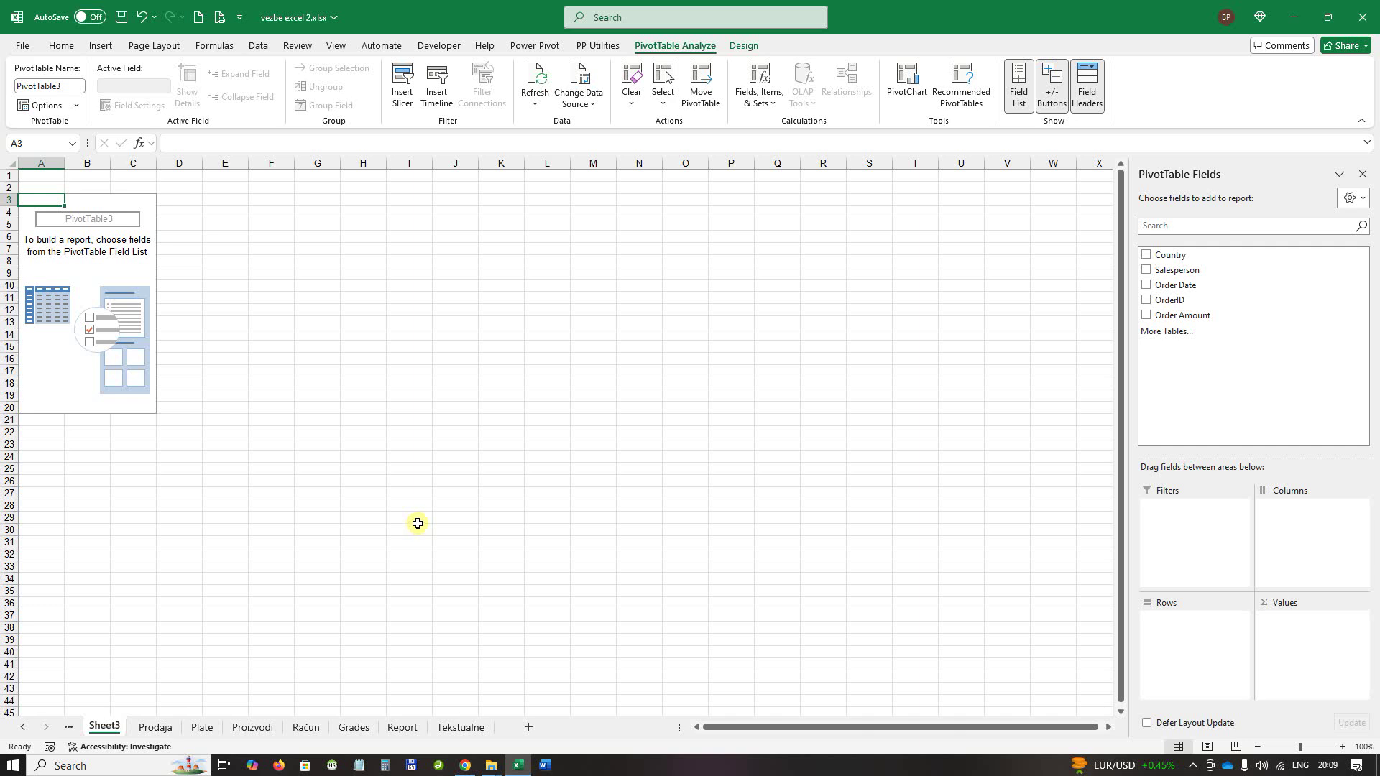
Build the PivotTable with Country and Salesperson as row fields and Order Amount as the summed value.
scroll(417, 524, up, 1)
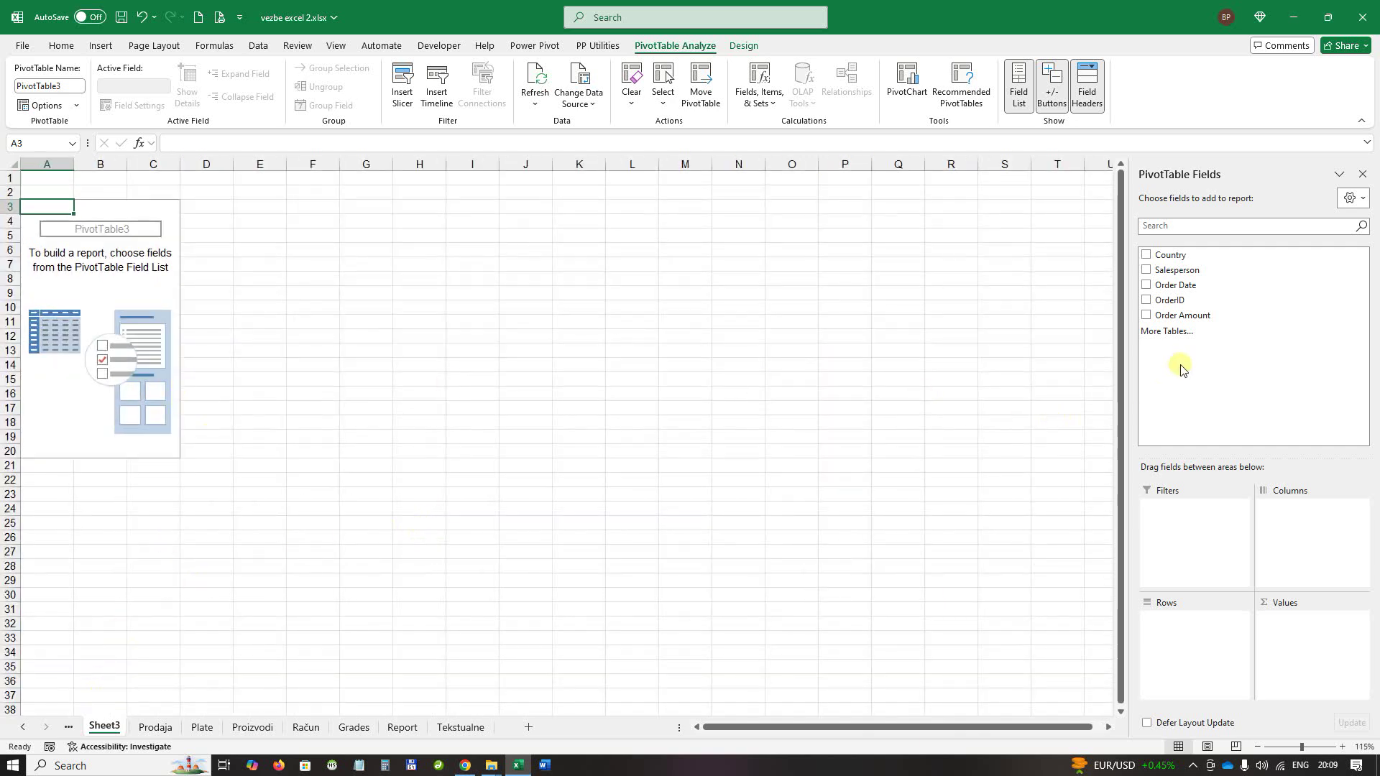
drag(1177, 256, 1191, 638)
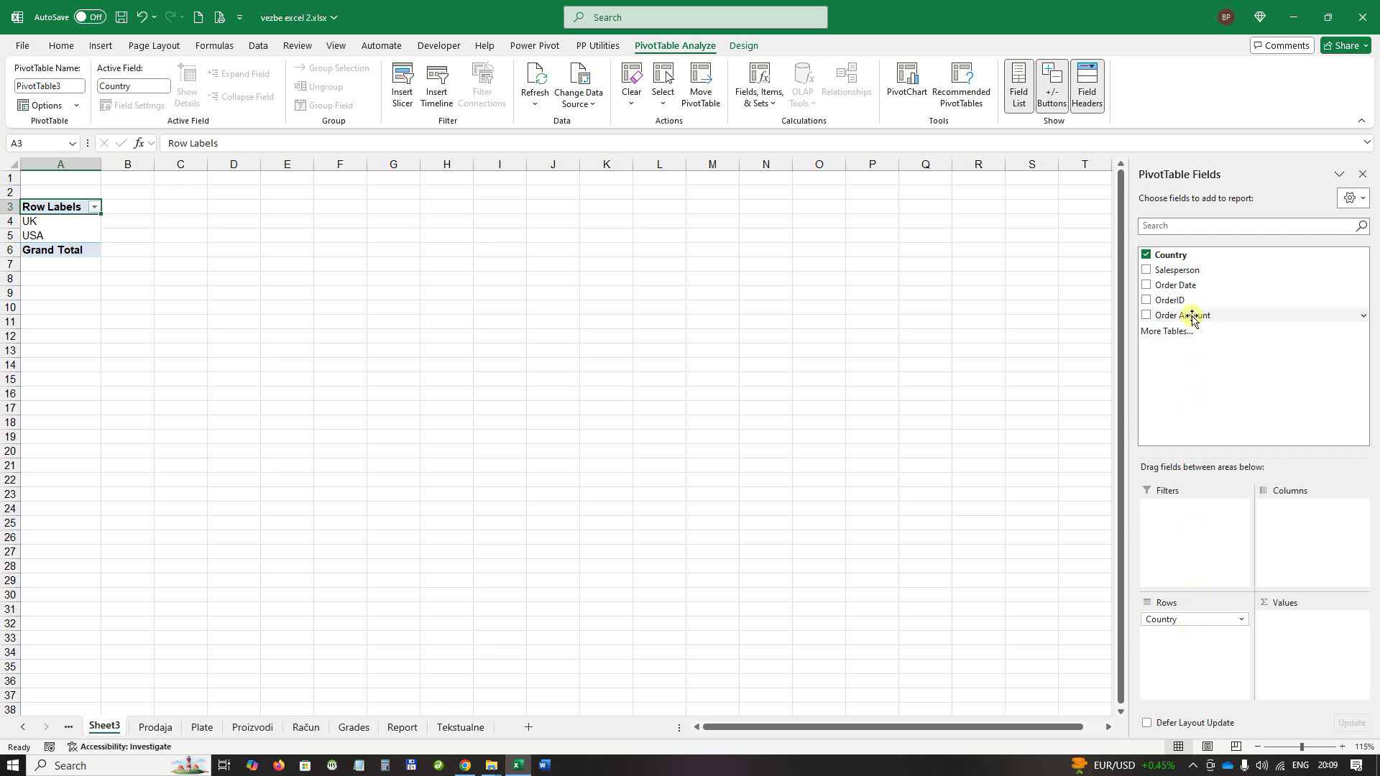
drag(1185, 271, 1193, 647)
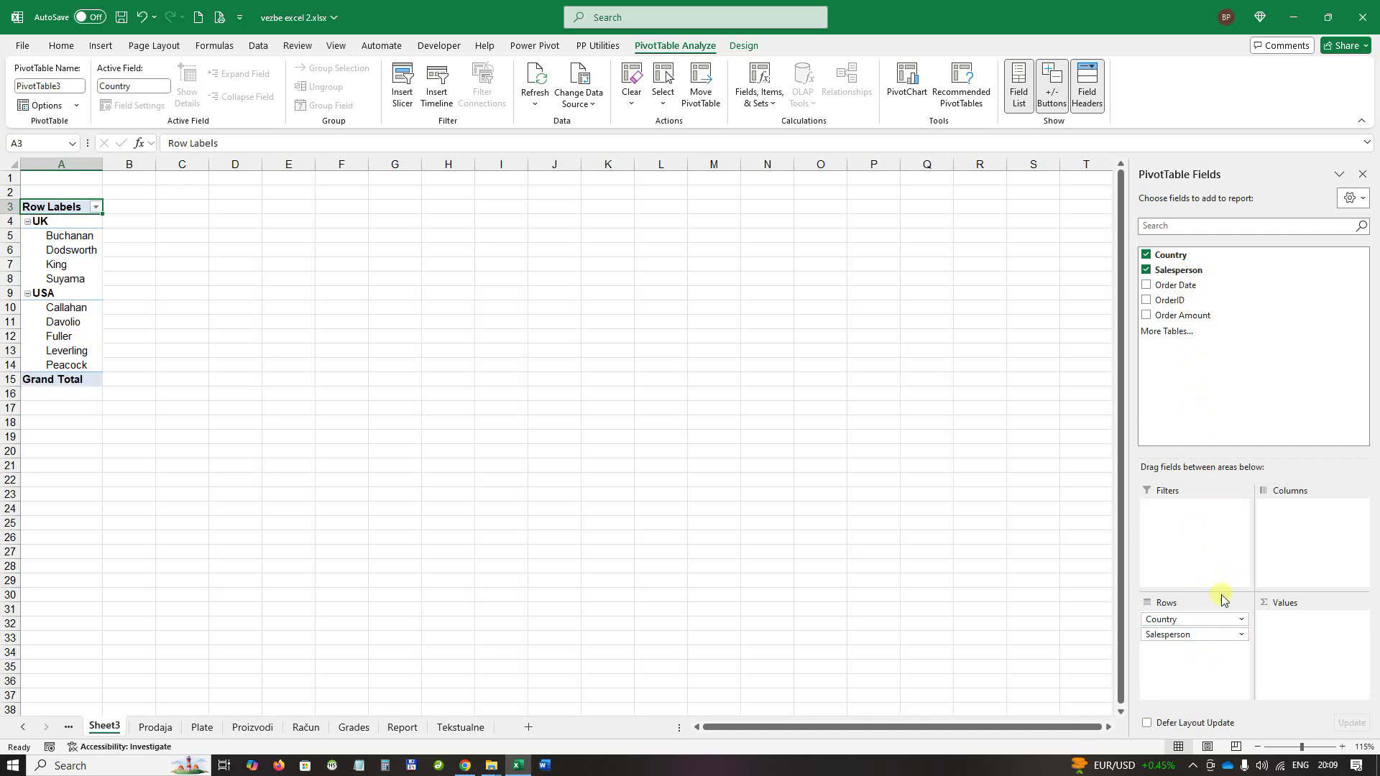
drag(1185, 317, 1301, 637)
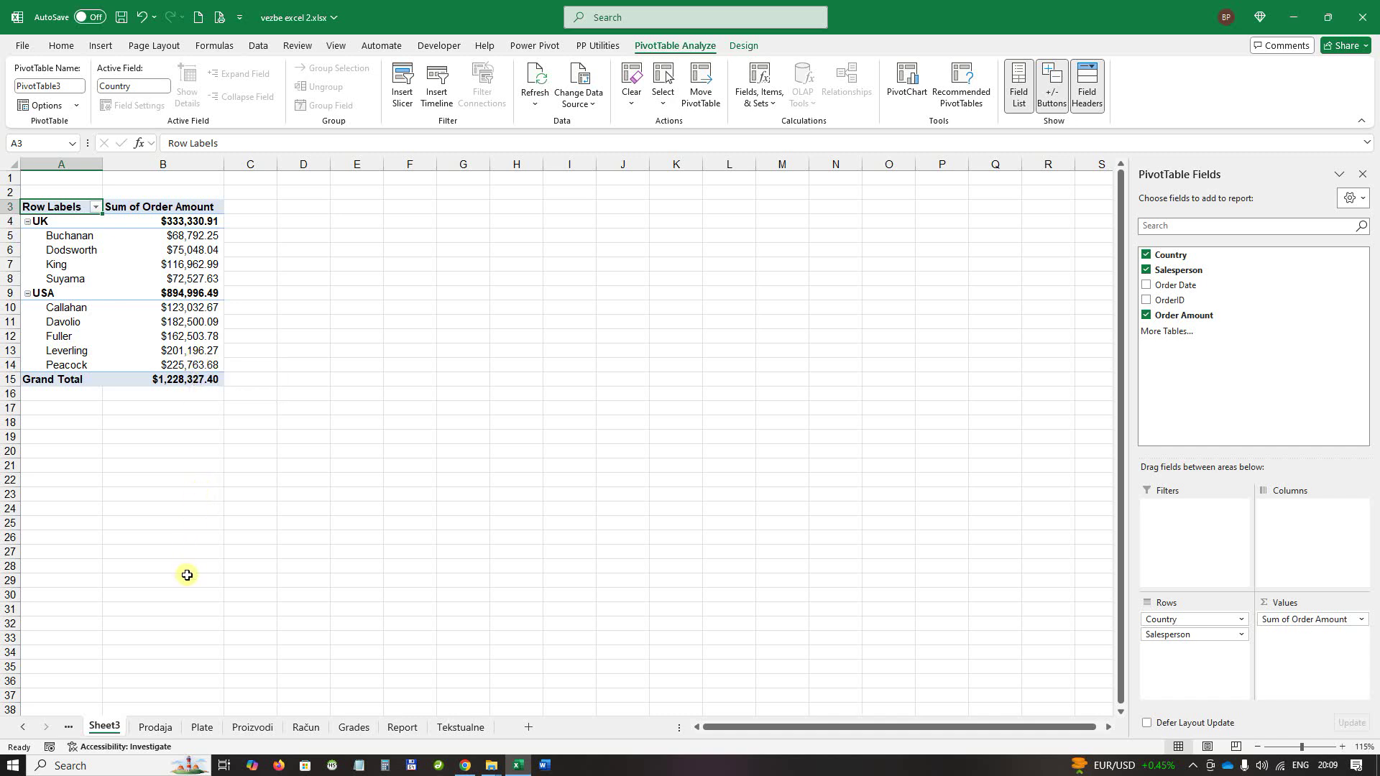
Add a record in row 801 of Prodaja with country Serbia, the salesperson's surname, date 01-05-05, an order ID and amount 1,200.
click(156, 728)
drag(1373, 189, 1371, 713)
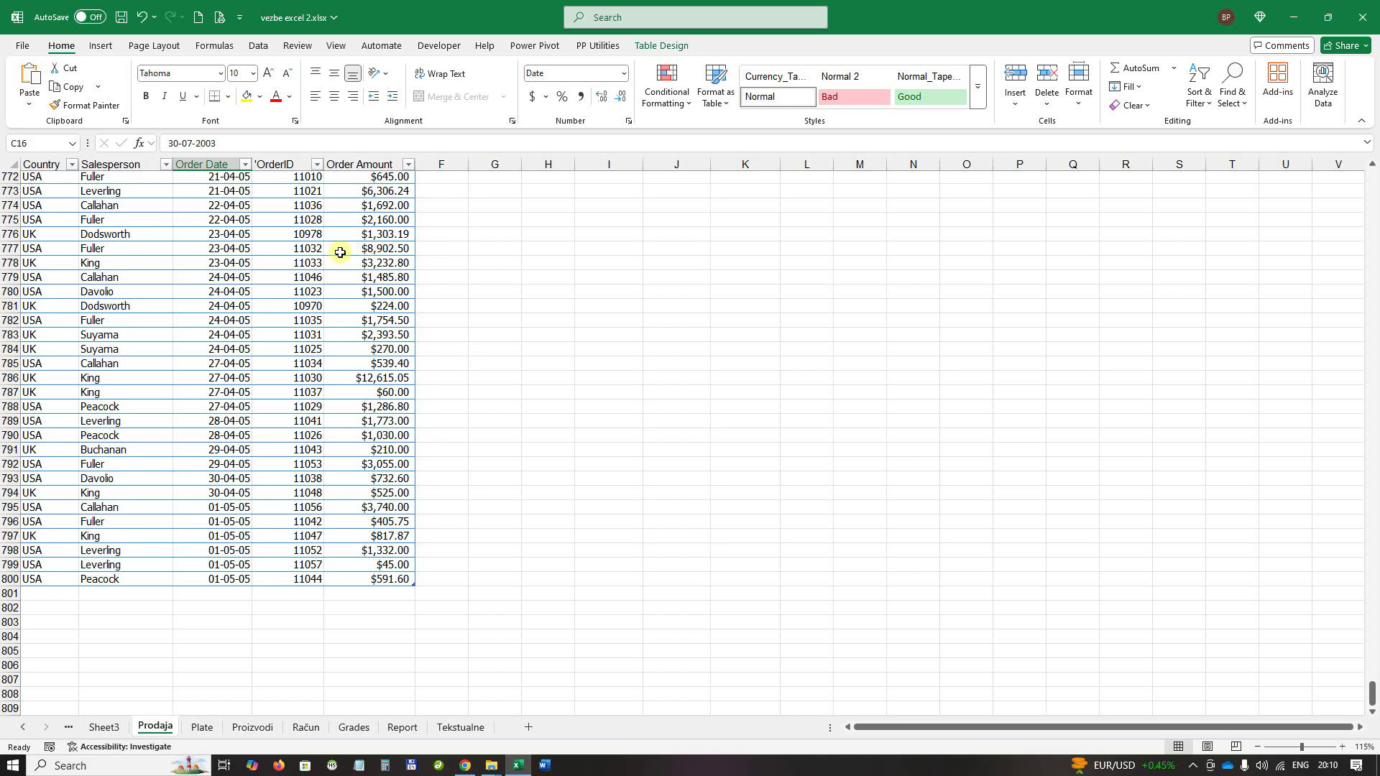
click(63, 597)
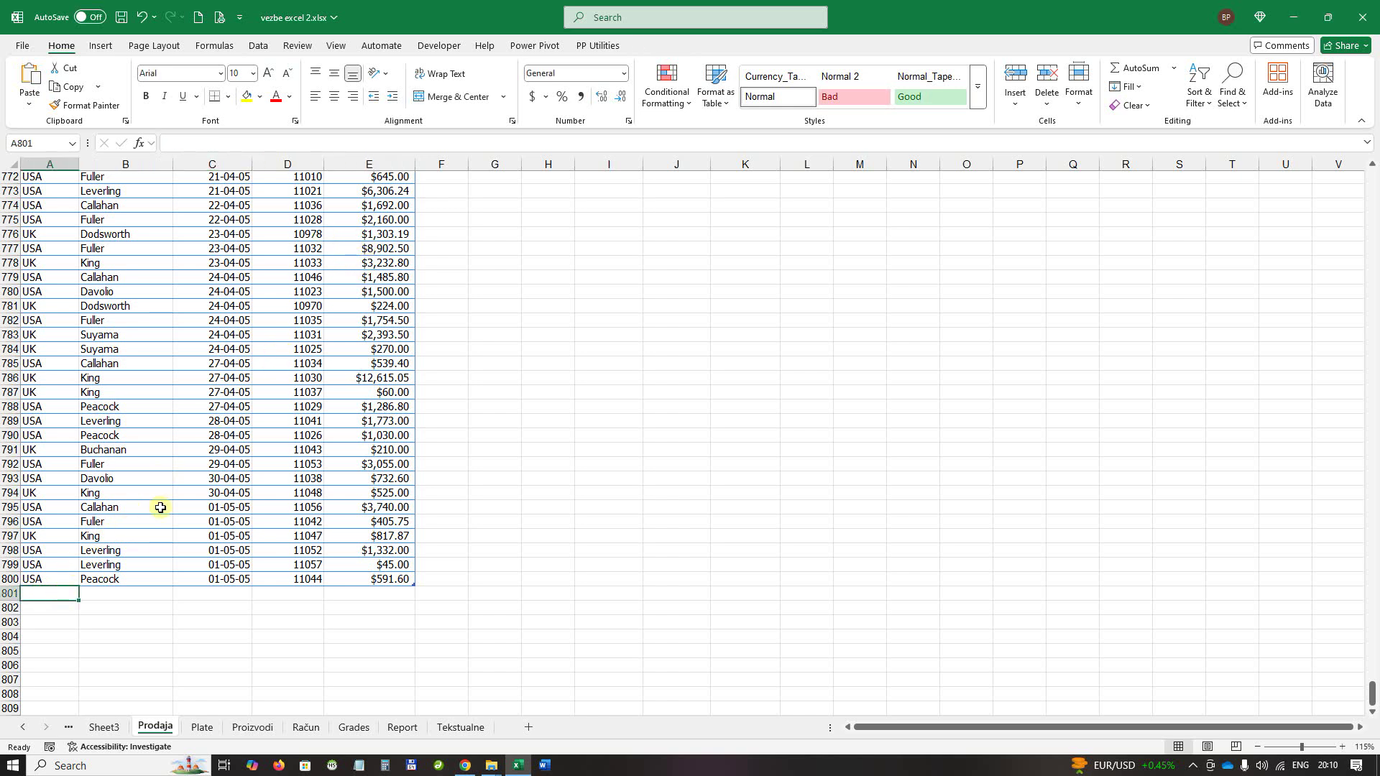
text(Serbia)
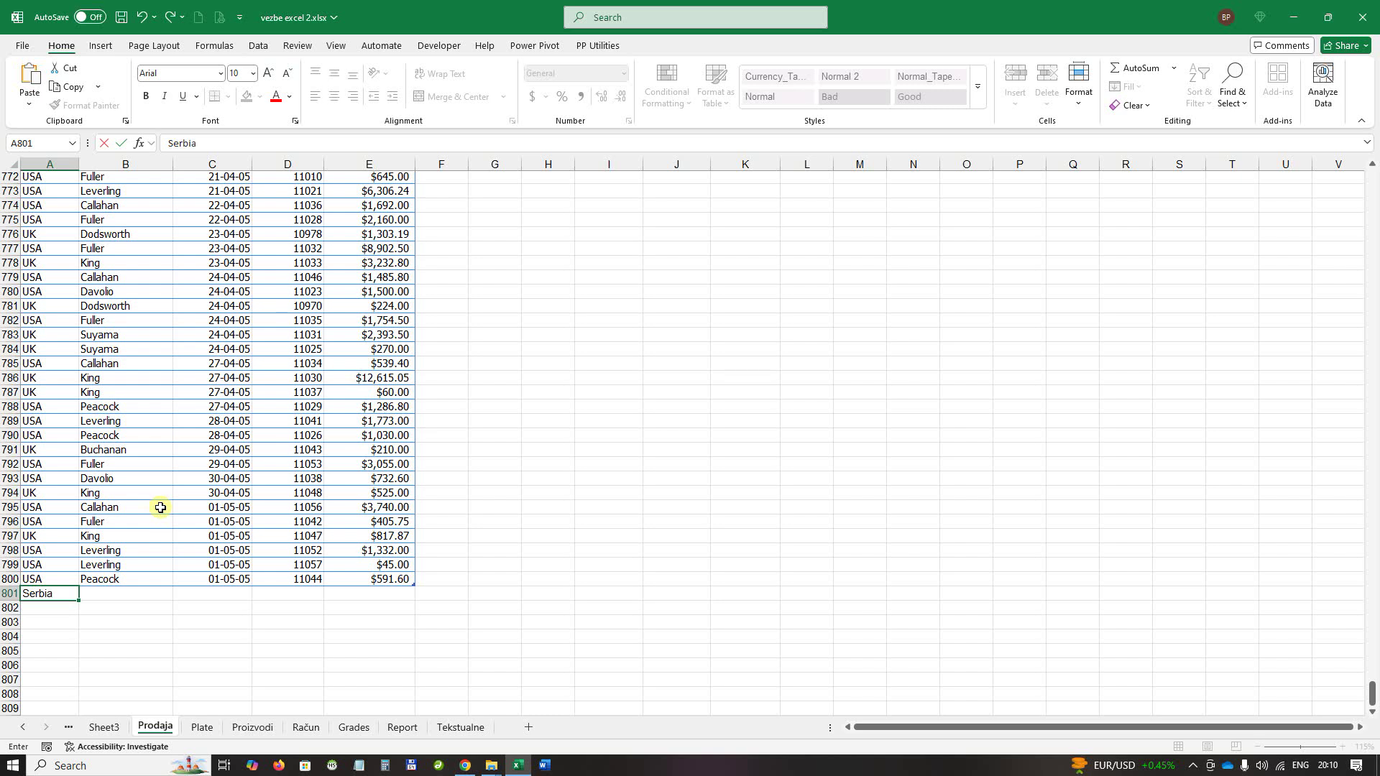
key(Tab)
text(Jovan)
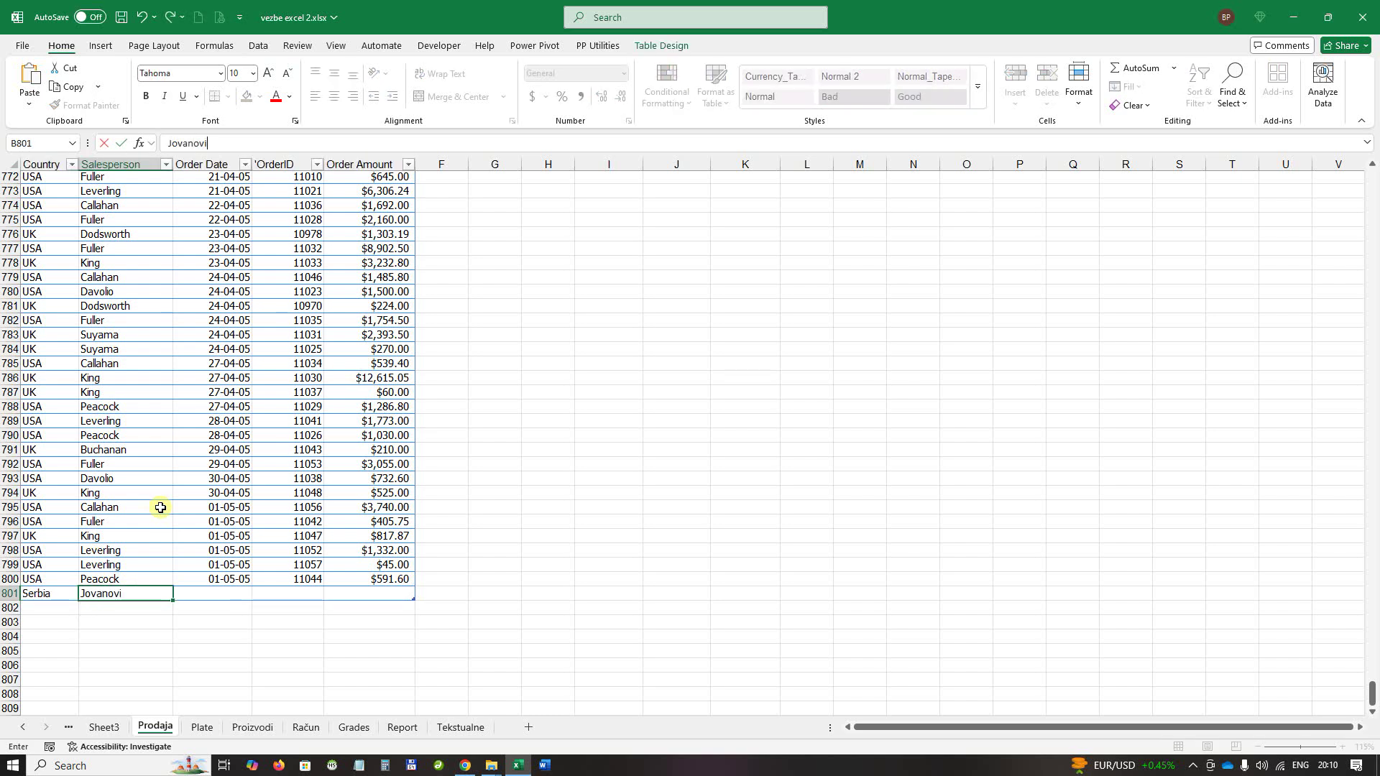
key(Tab)
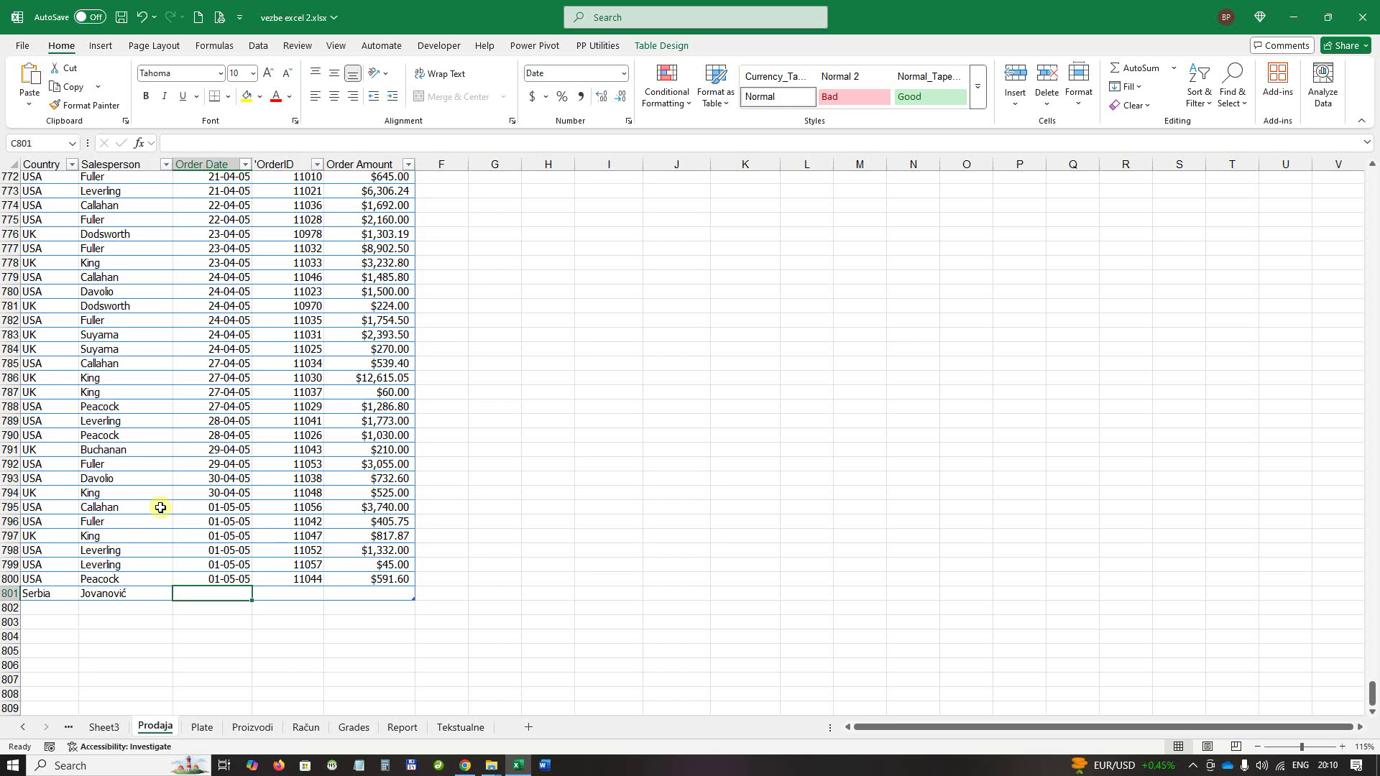
text(1/)
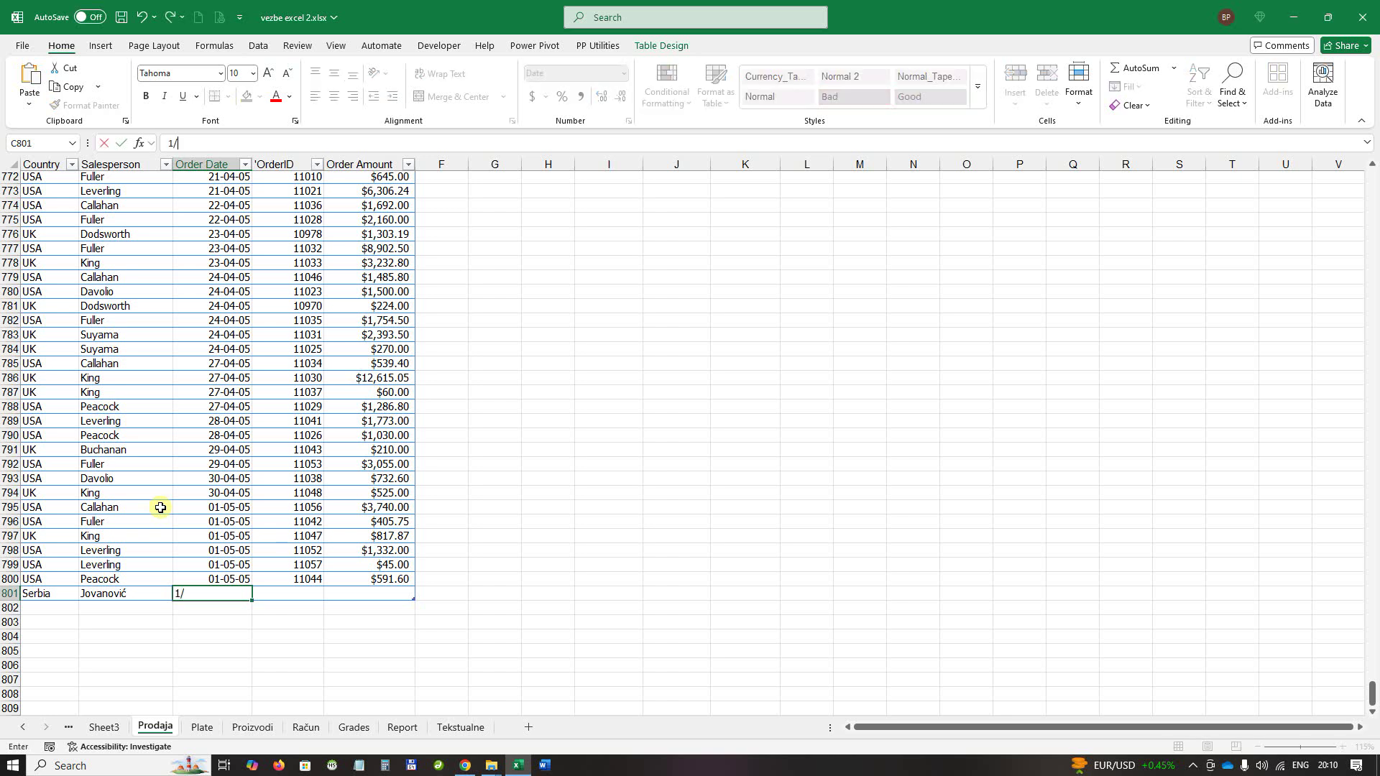
text(5/5)
key(Tab)
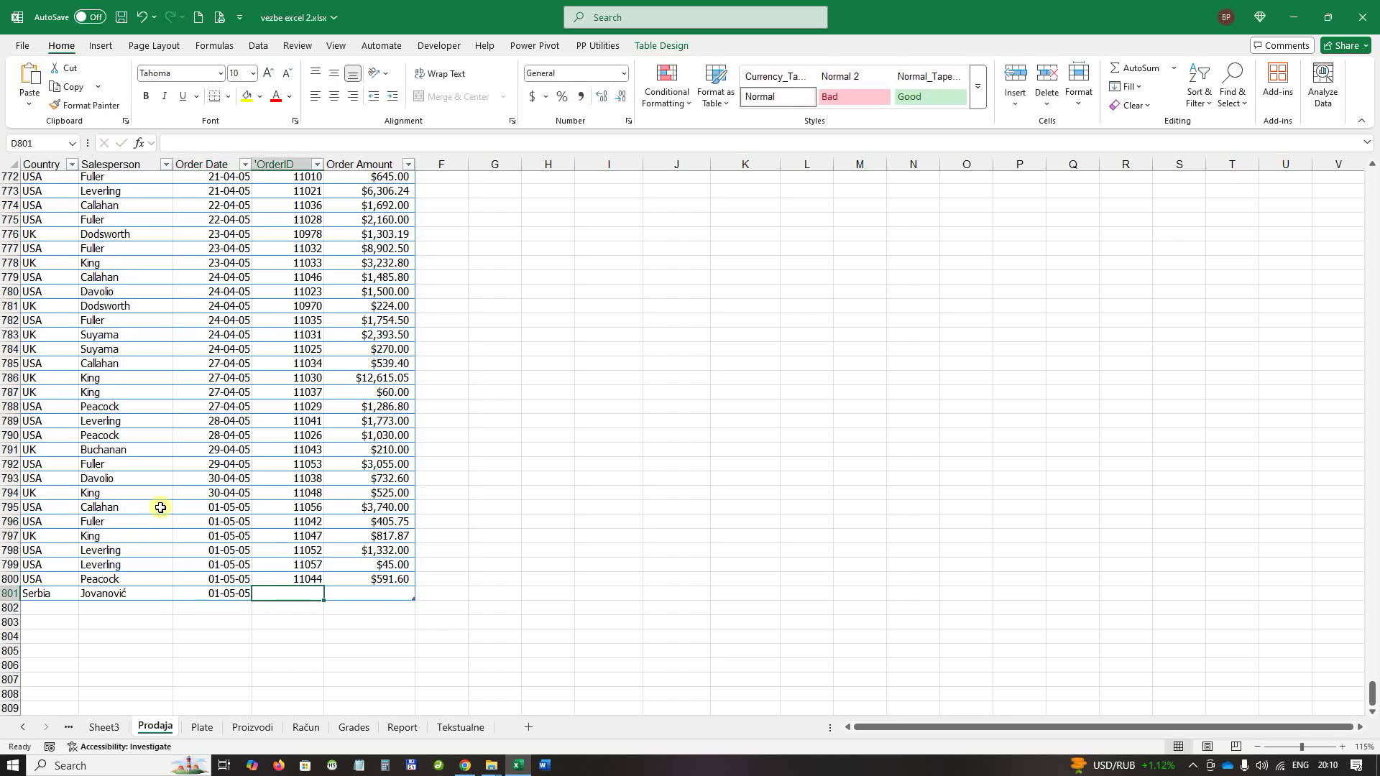
text(11111)
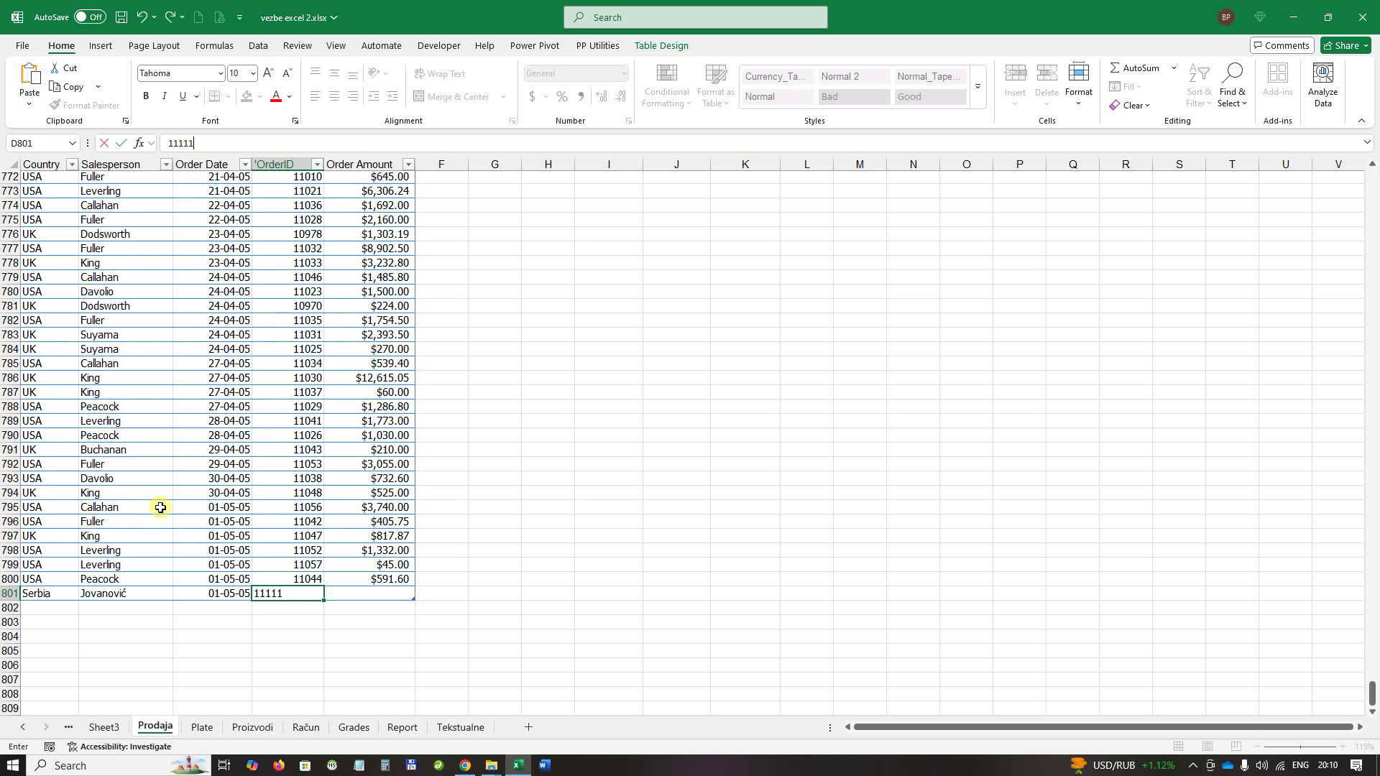
key(Tab)
text(1)
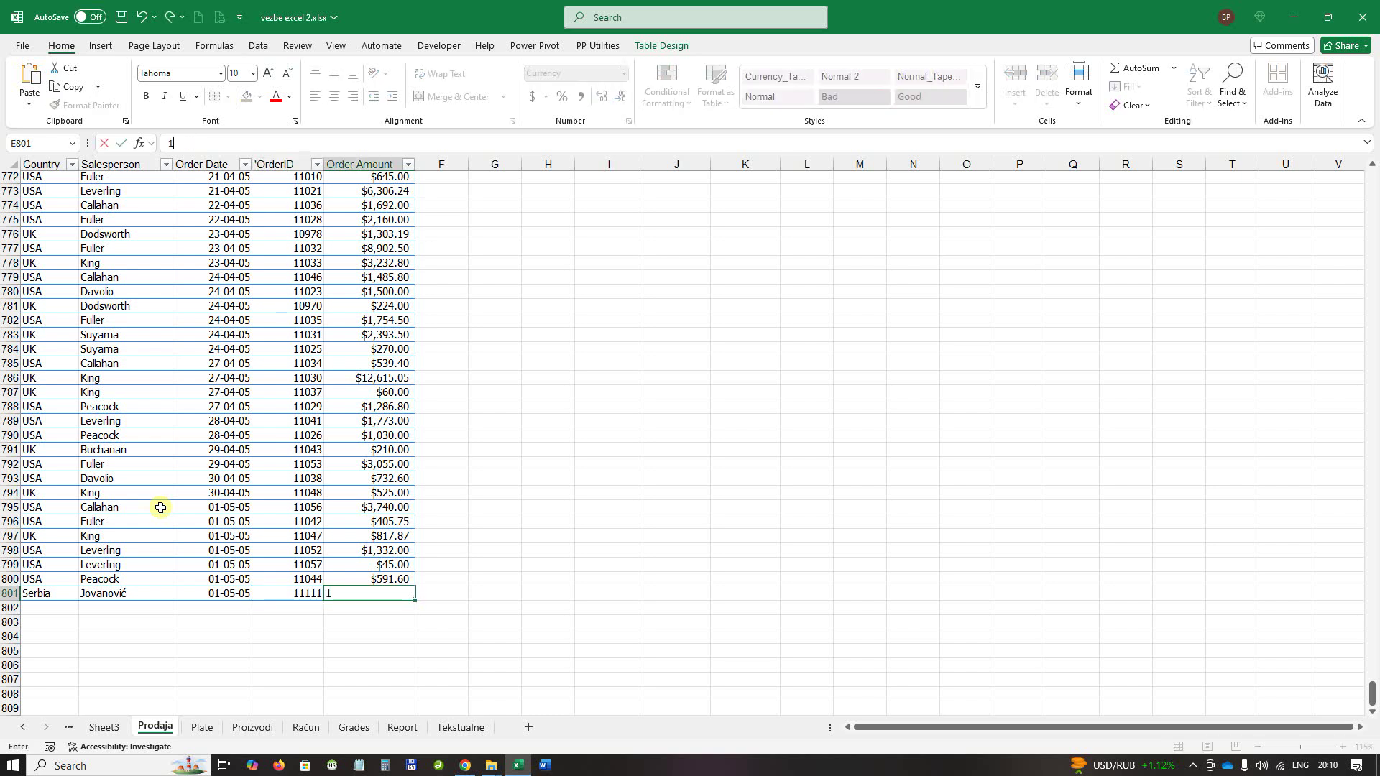
text(,200)
key(Return)
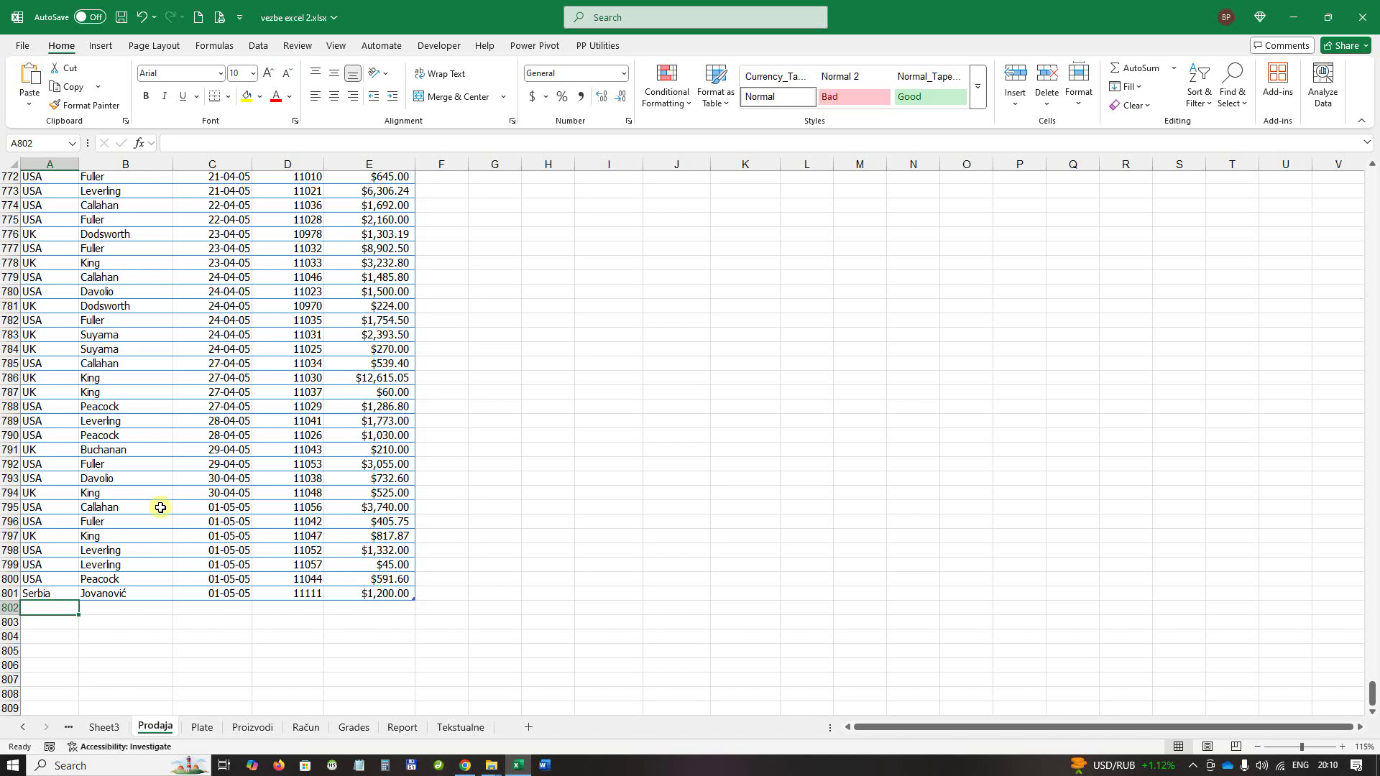
Add a record in row 802 with country Sebia, the salesperson's surname, date 02-05-05, an order ID and amount 850.
text(Sebia)
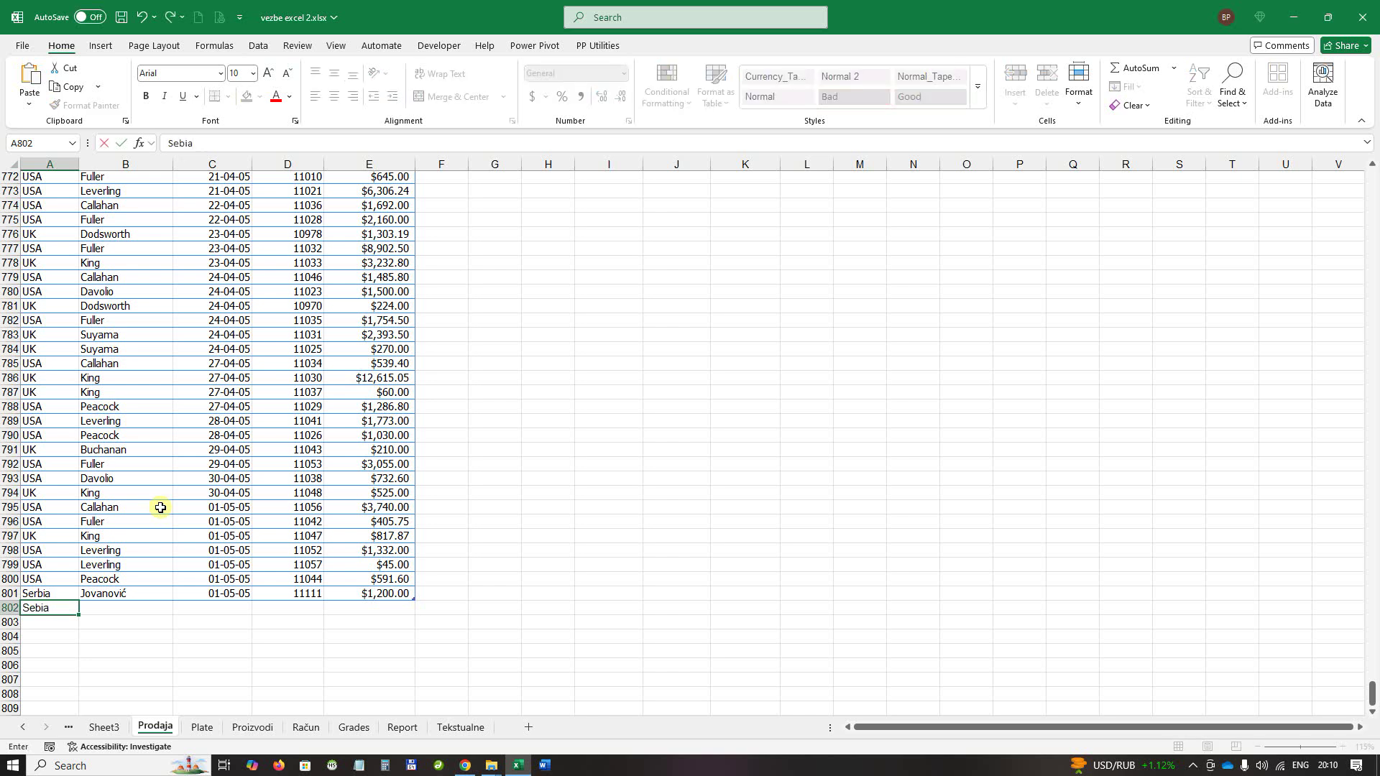
key(Tab)
text(Ma)
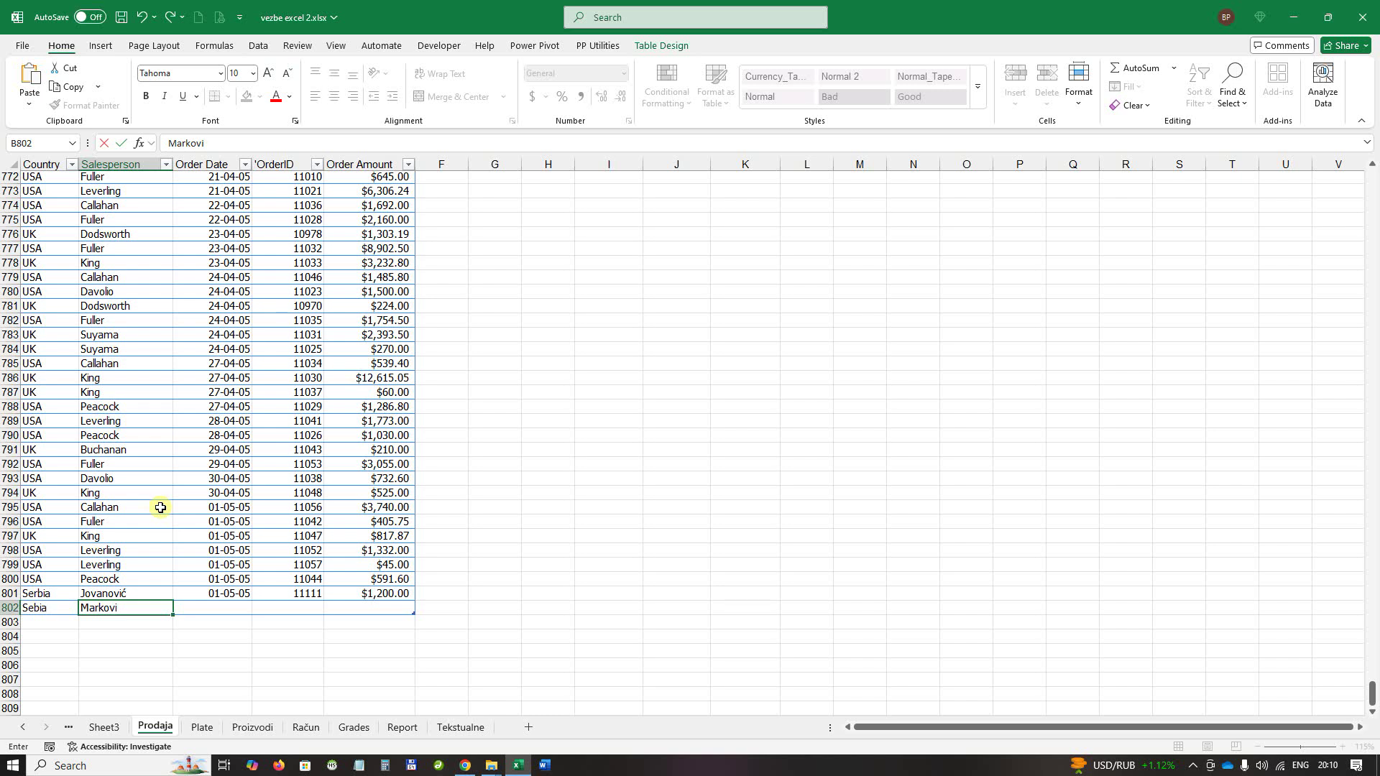
key(Tab)
text(2)
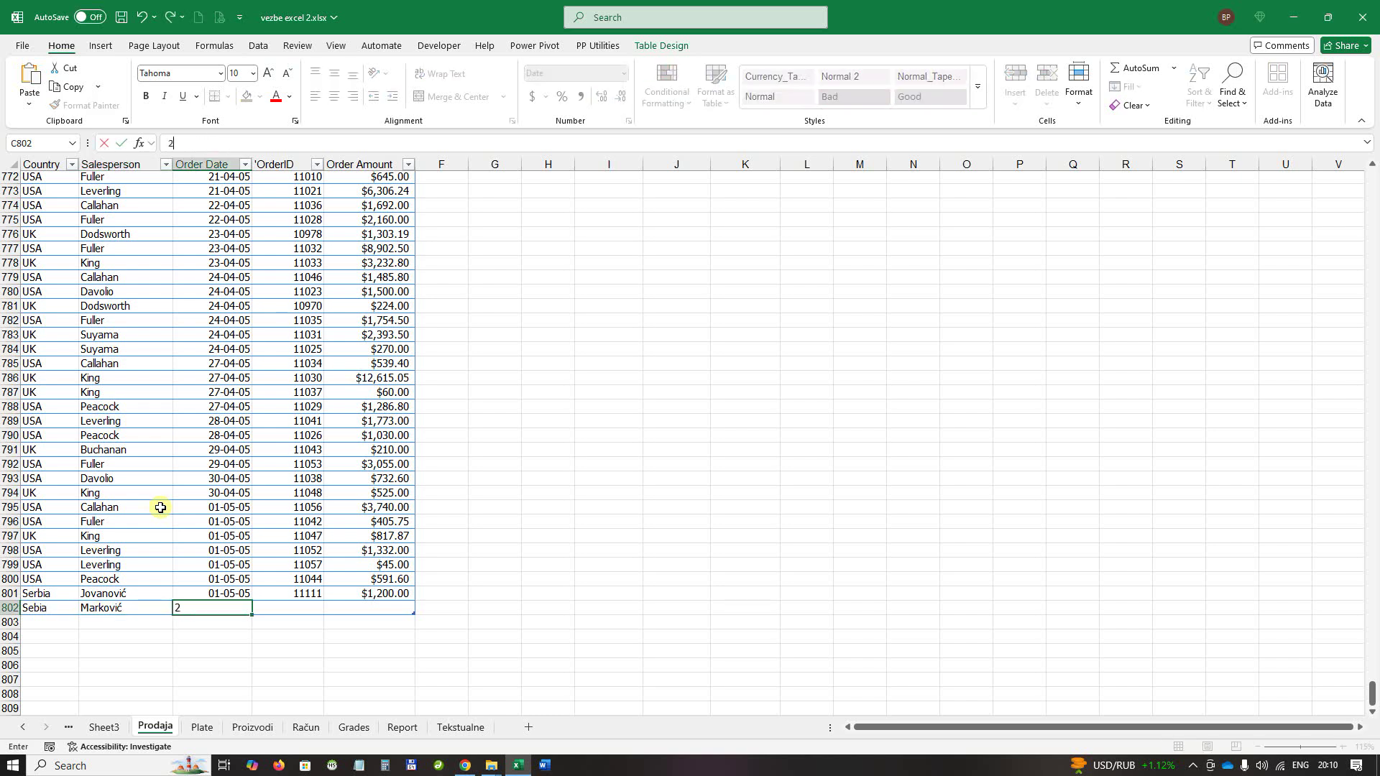
text(/5/5)
key(Tab)
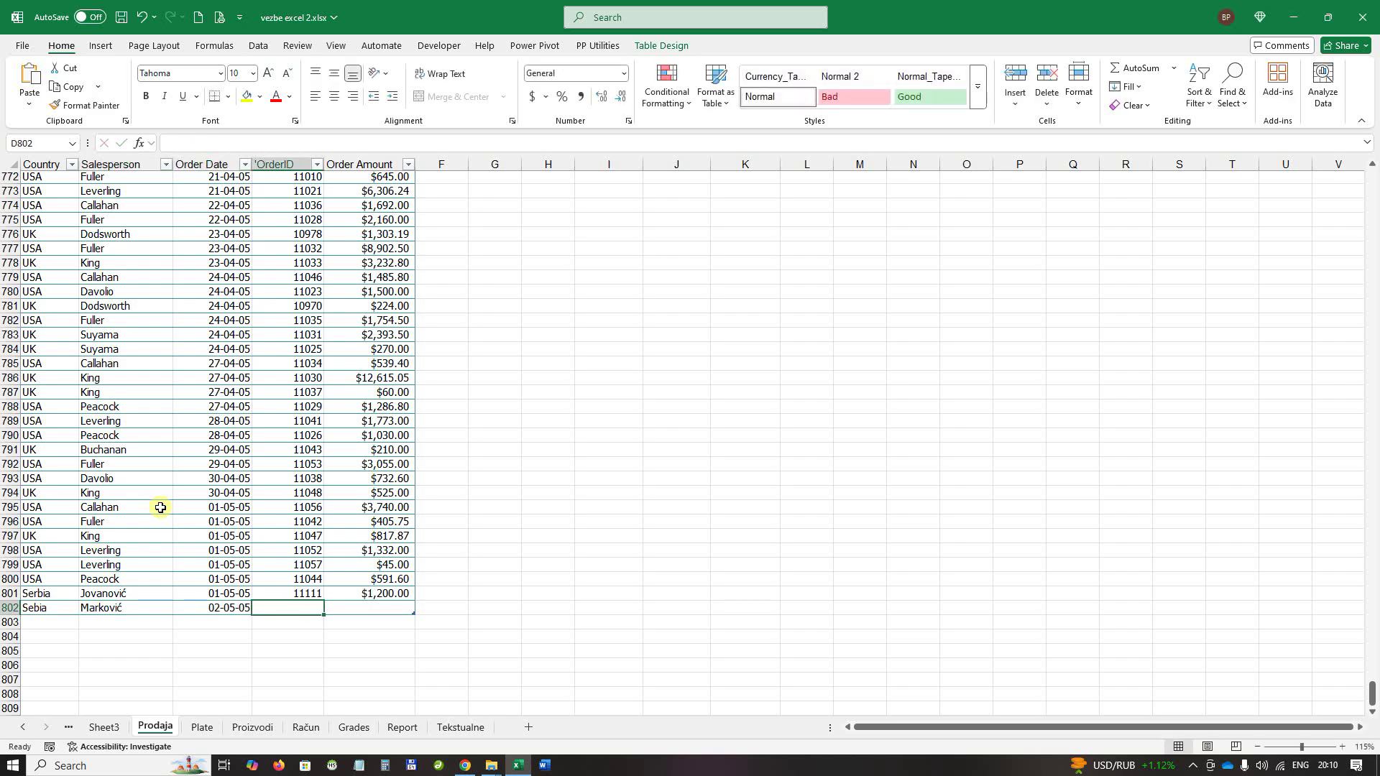
text(22222)
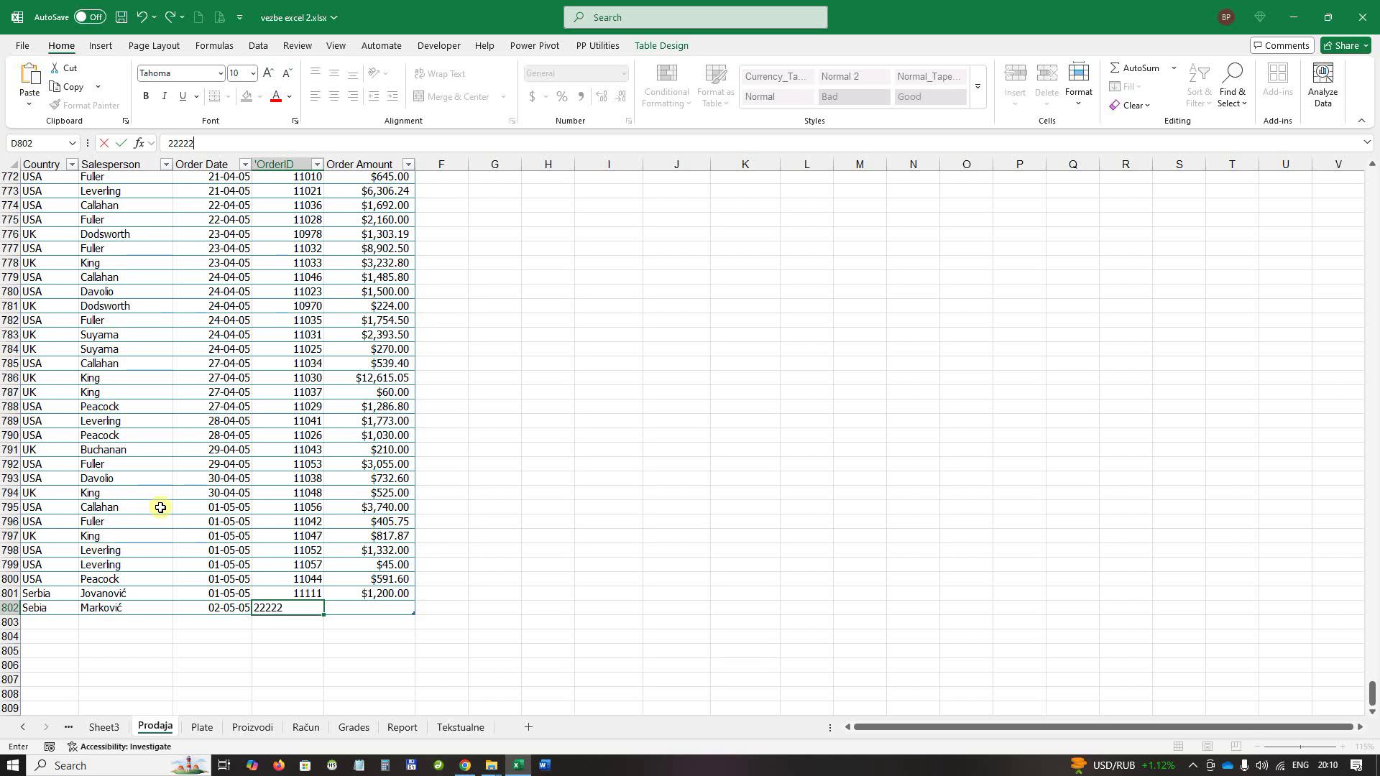
key(Tab)
text(85)
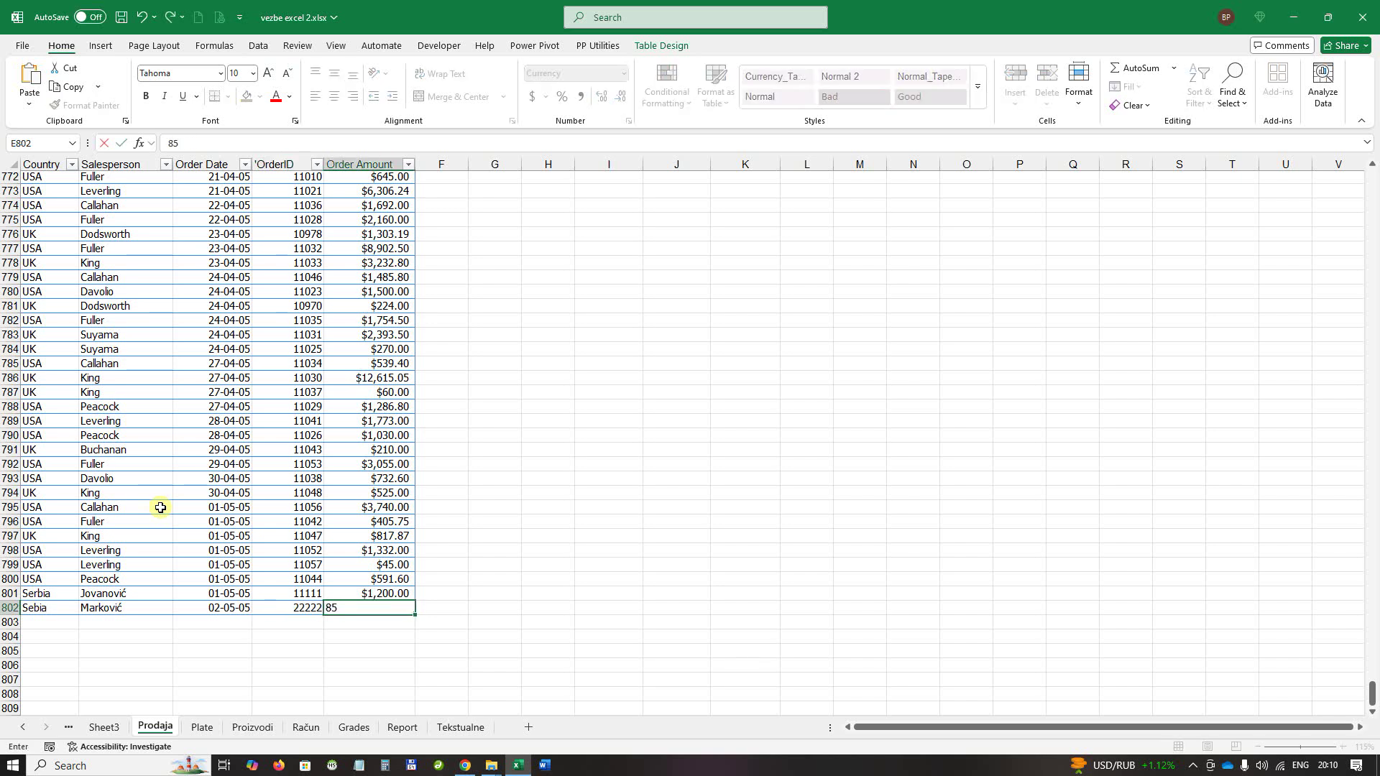
key(Return)
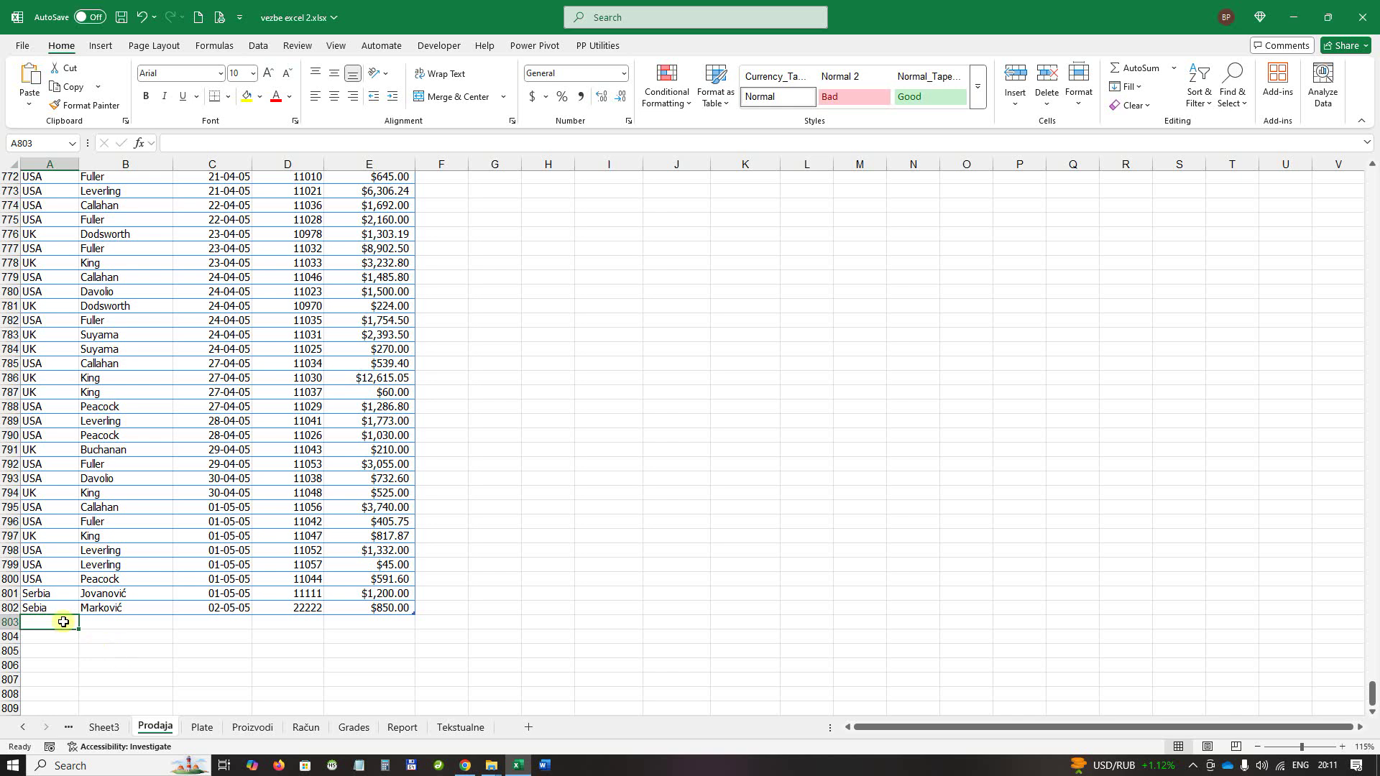
Refresh the PivotTable on Sheet3 to bring in the records added in rows 801 and 802.
click(103, 727)
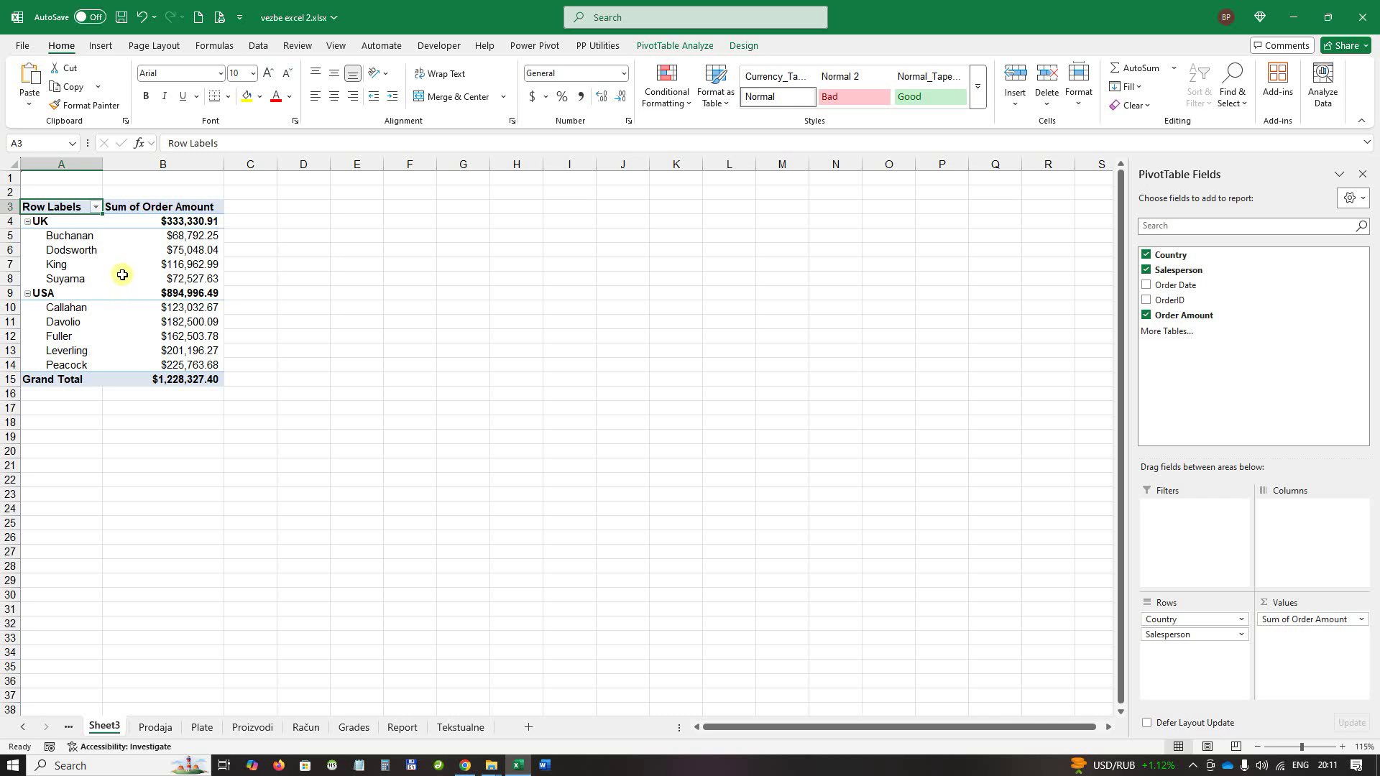
mouse_move(122, 270)
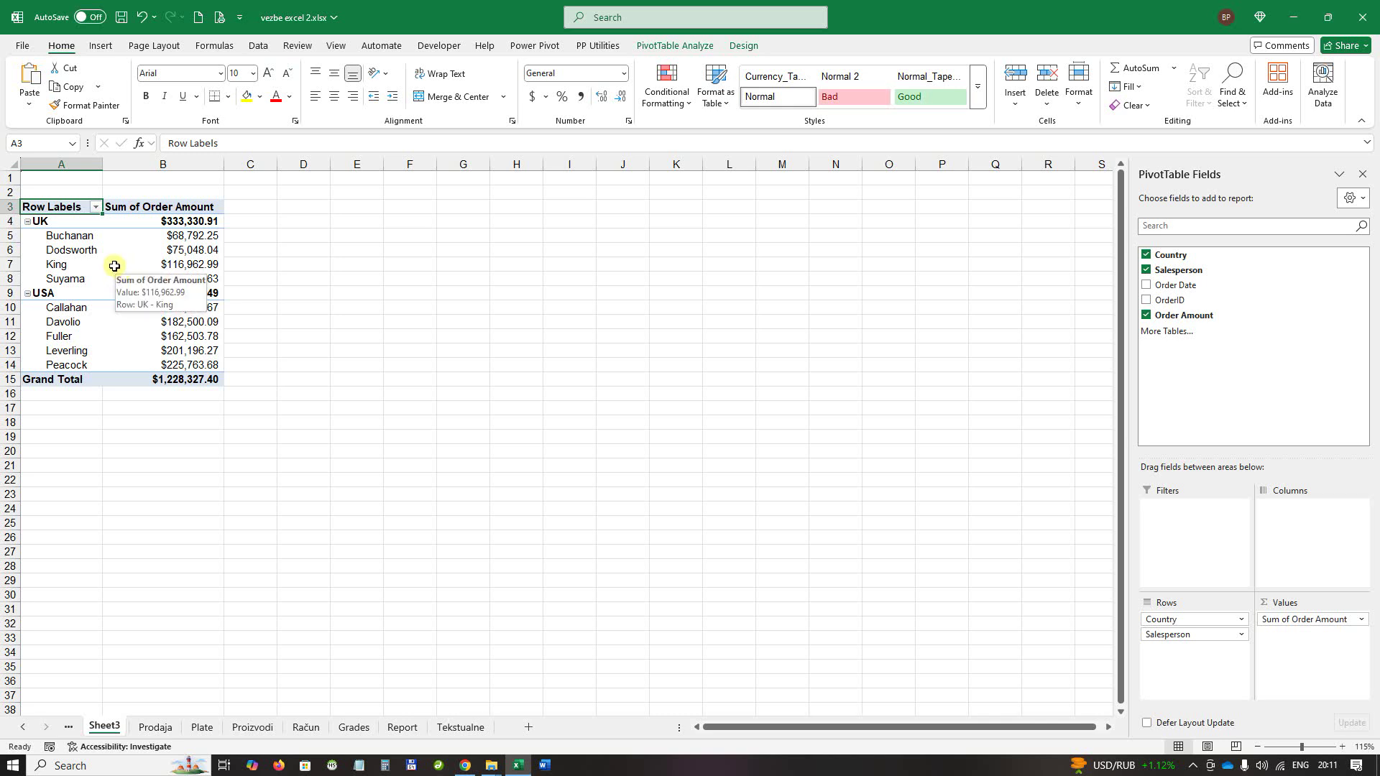
right_click(114, 266)
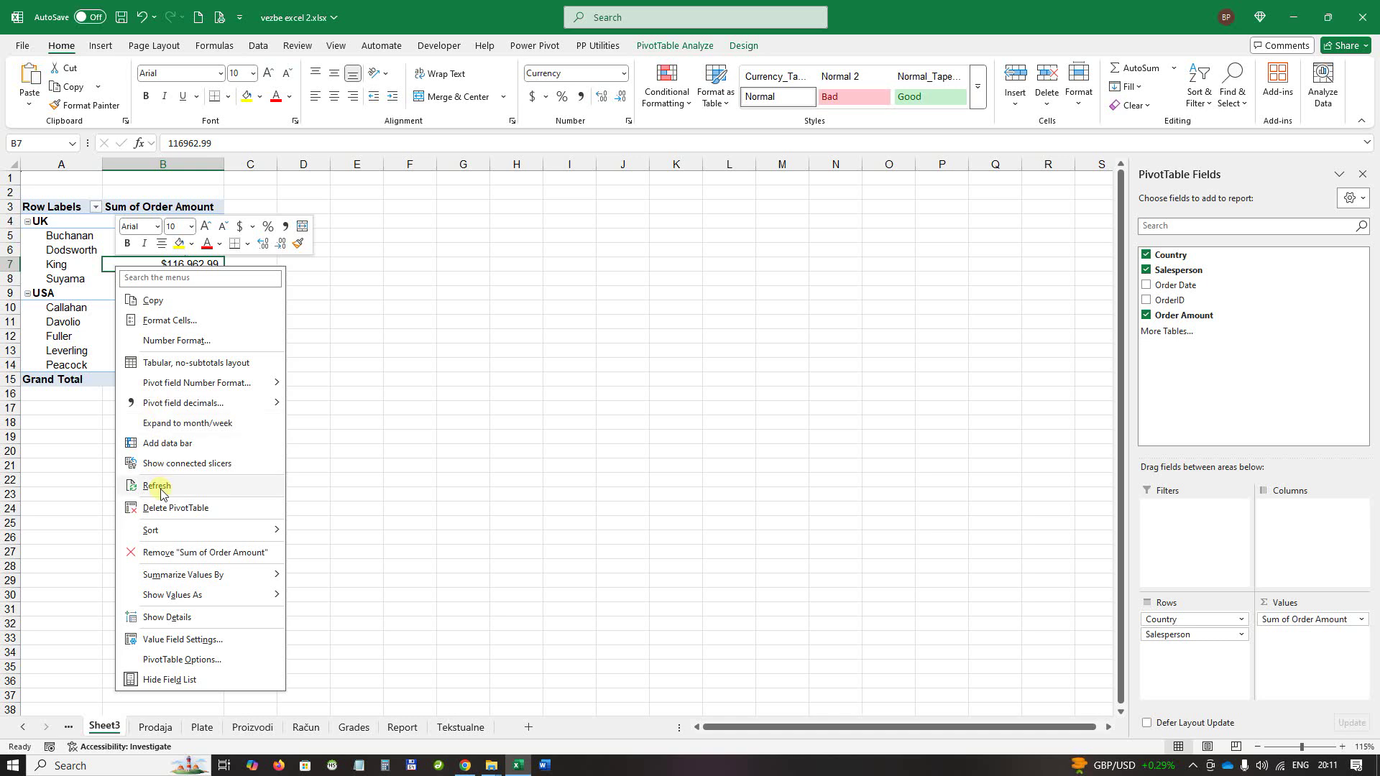
click(156, 486)
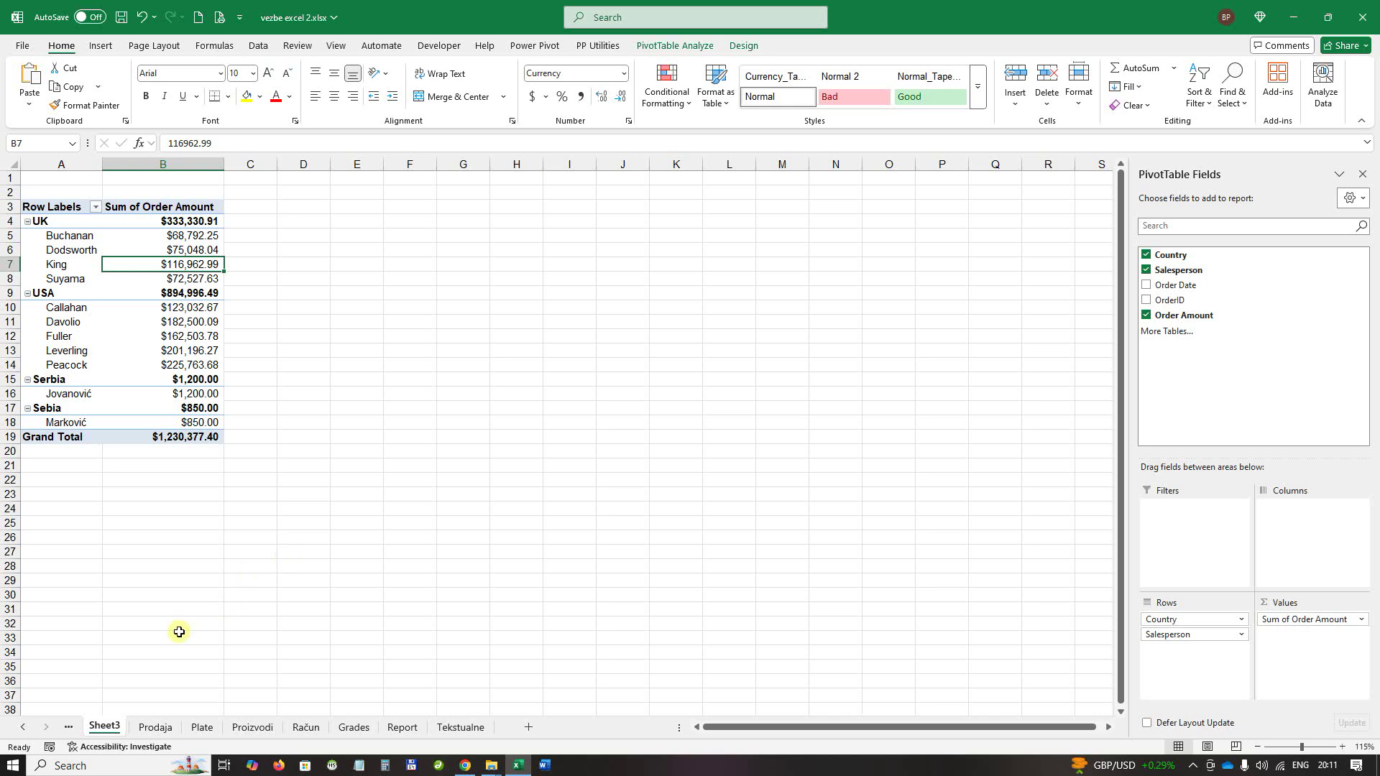
Correct the country spelling in cell A802 of the Prodaja sheet to Serbia.
click(156, 727)
click(51, 608)
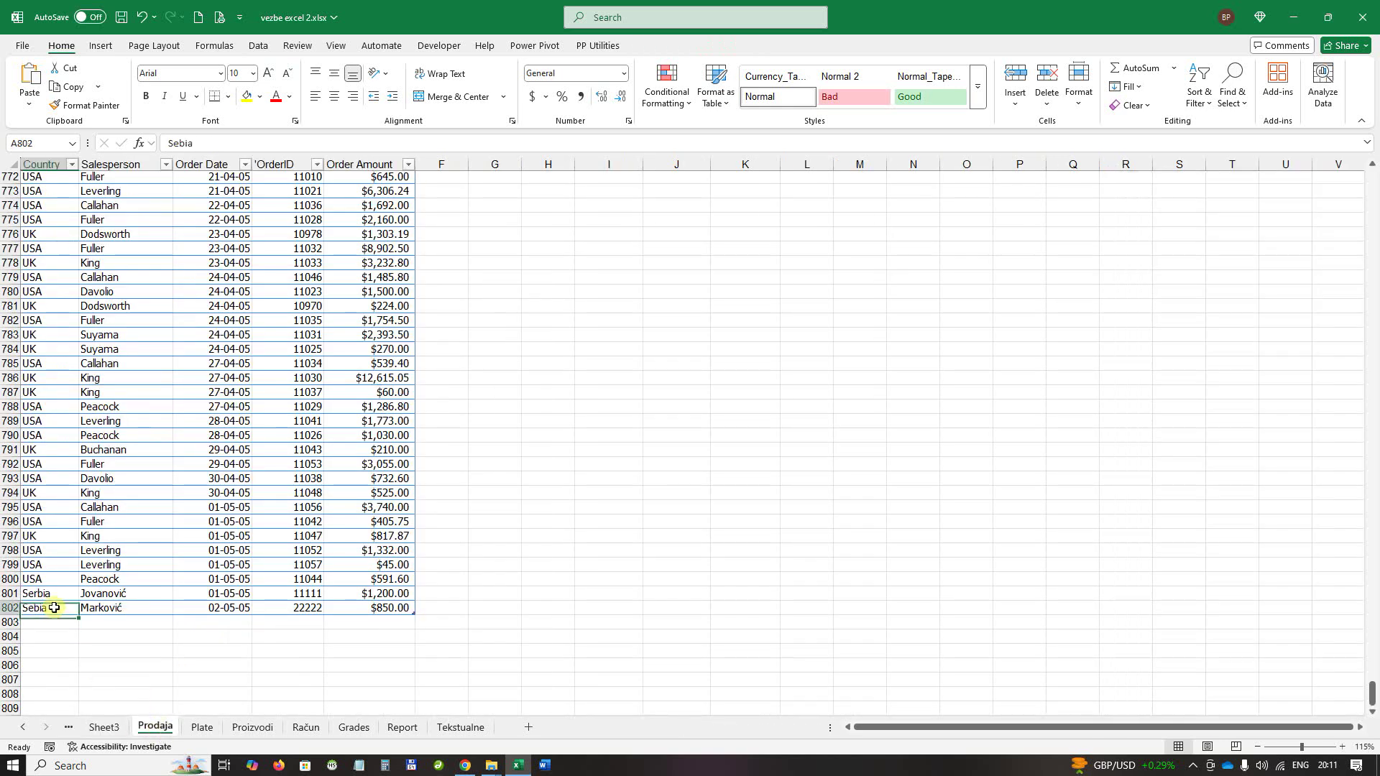
click(179, 143)
text(r)
key(Return)
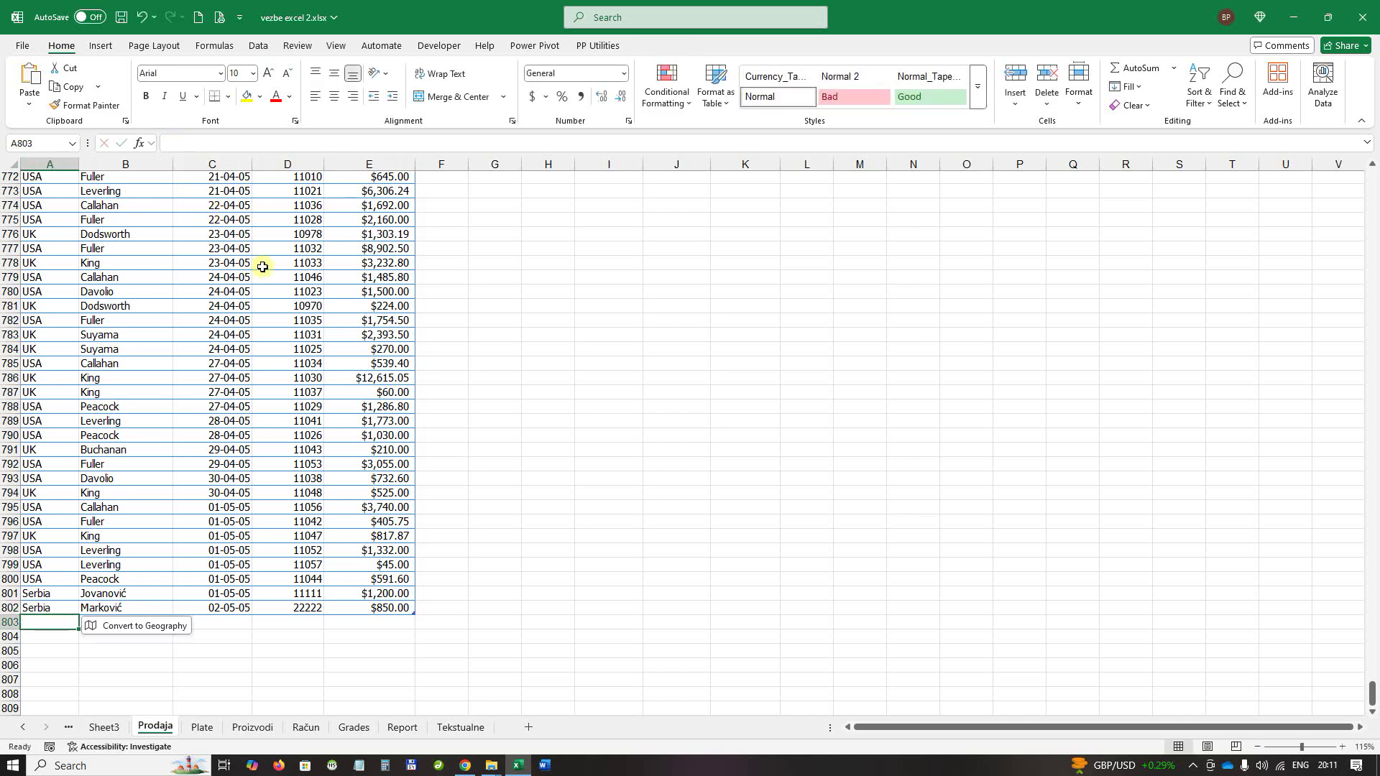
Refresh the PivotTable on Sheet3 so the corrected country name in the Prodaja data is applied.
click(104, 728)
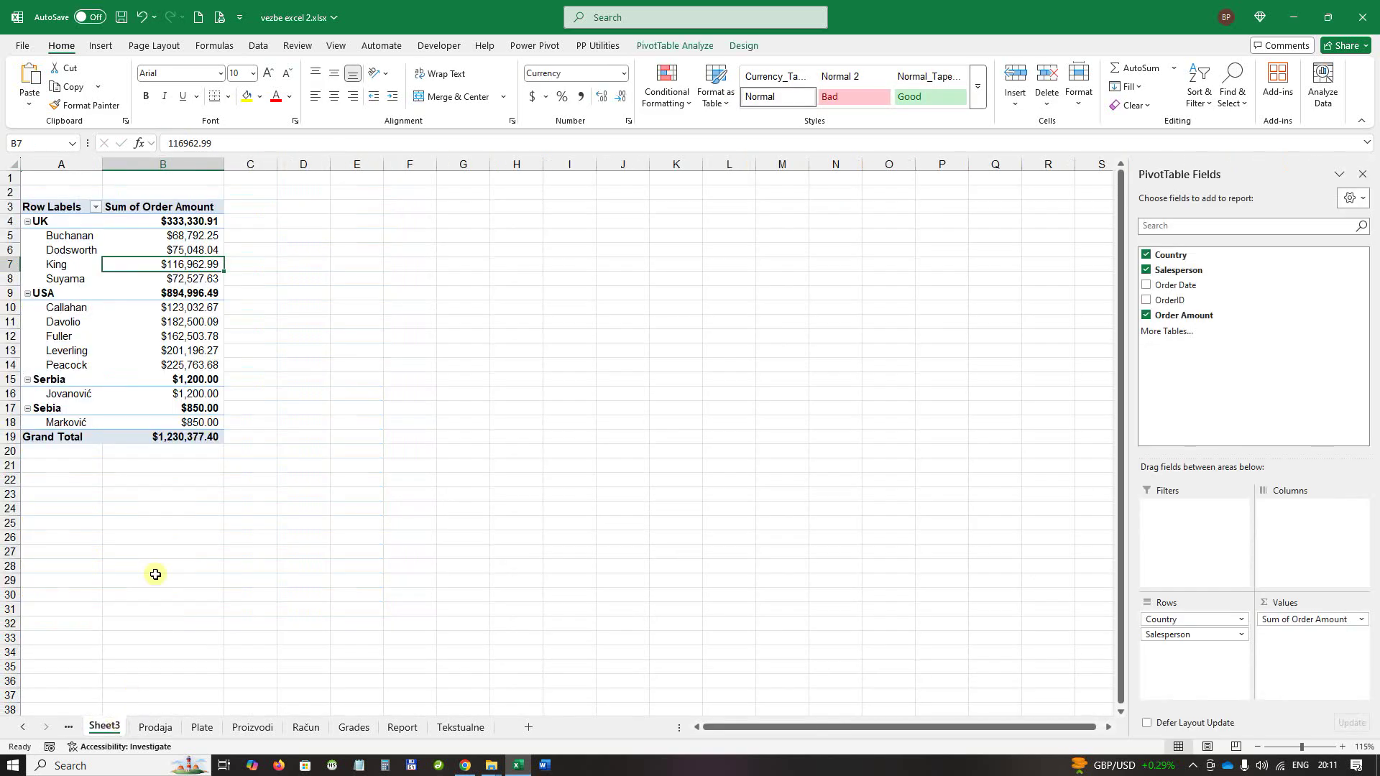
right_click(92, 339)
click(136, 483)
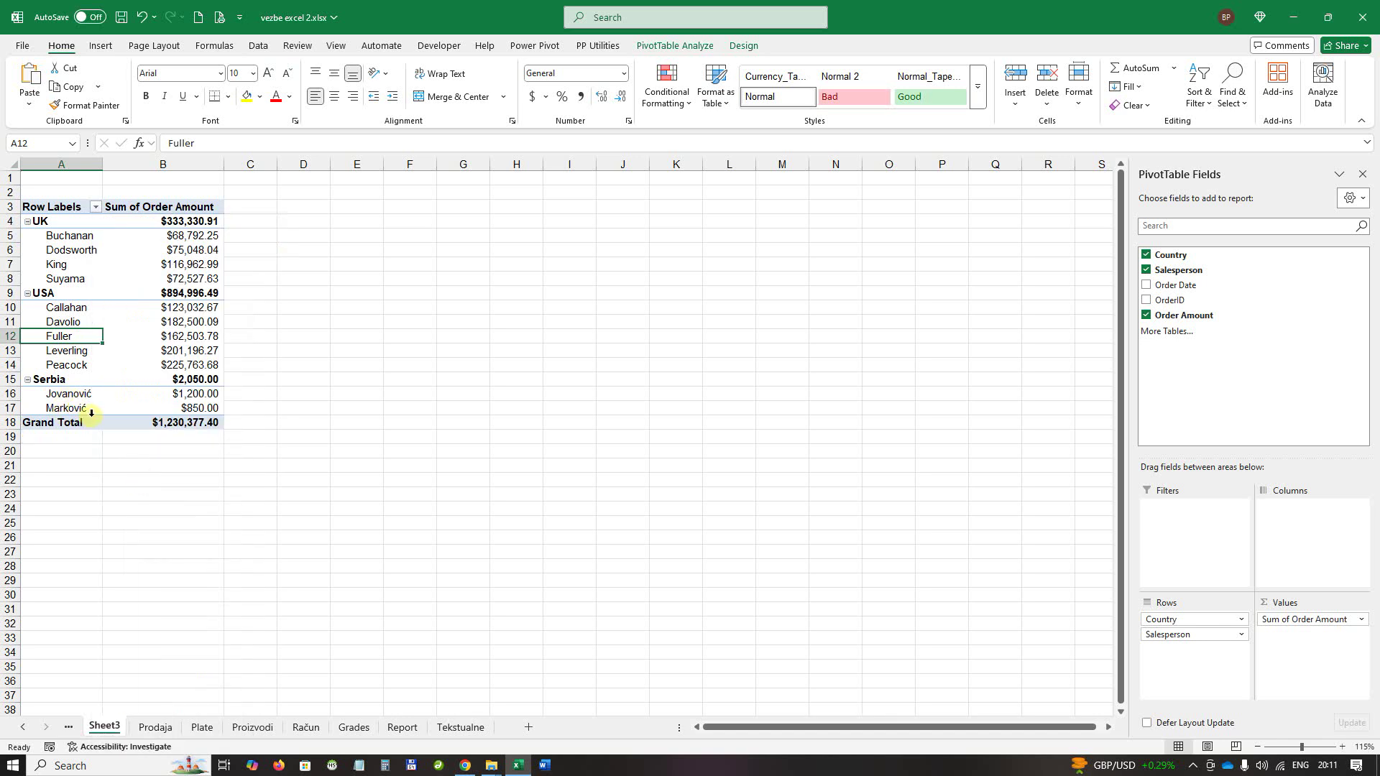
mouse_move(132, 318)
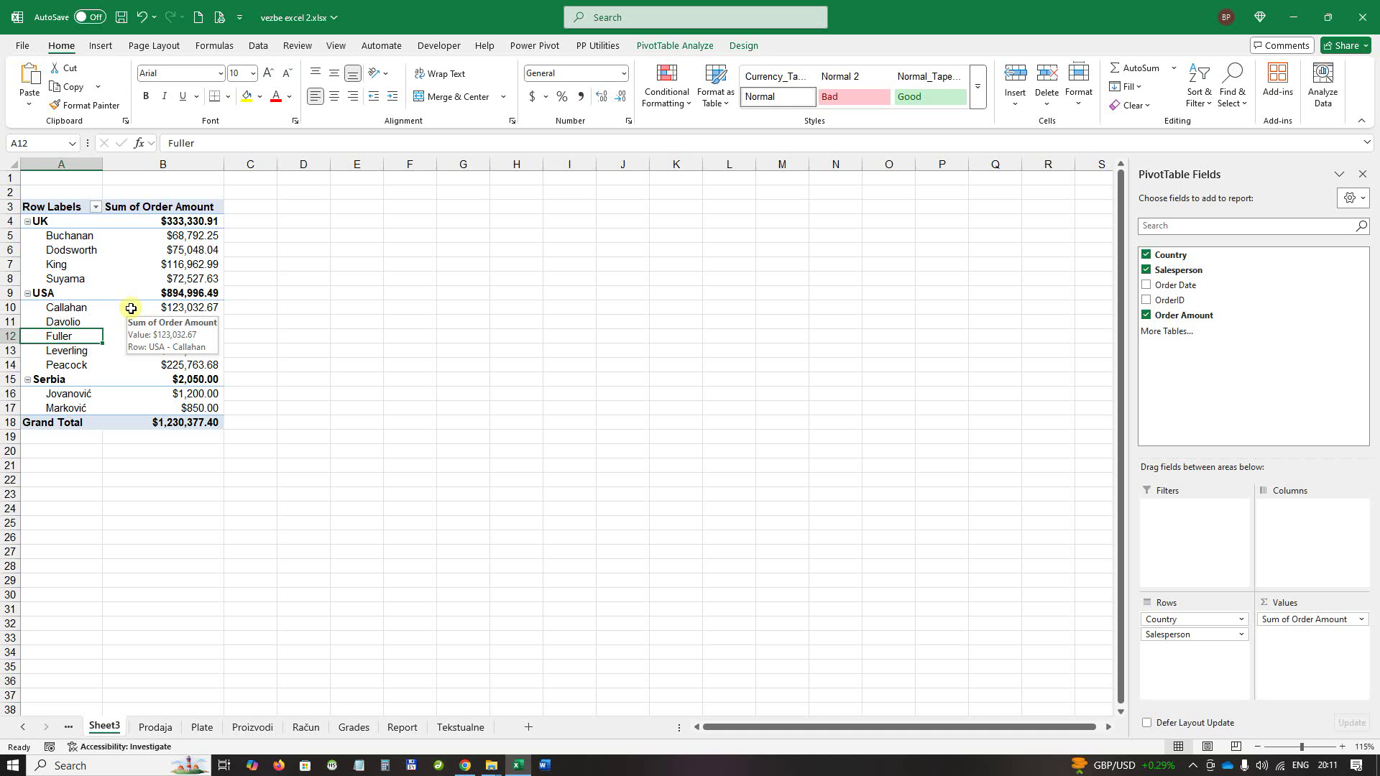
click(155, 727)
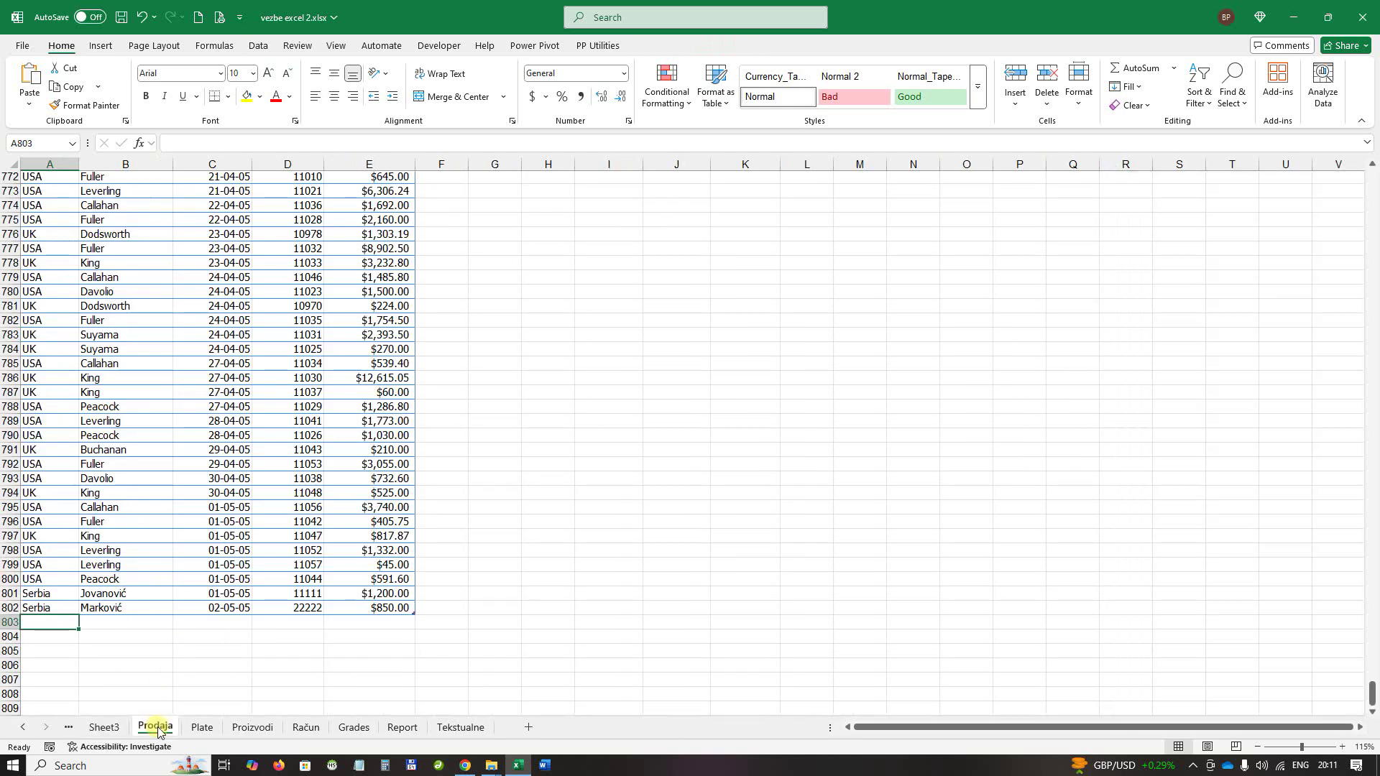
click(242, 335)
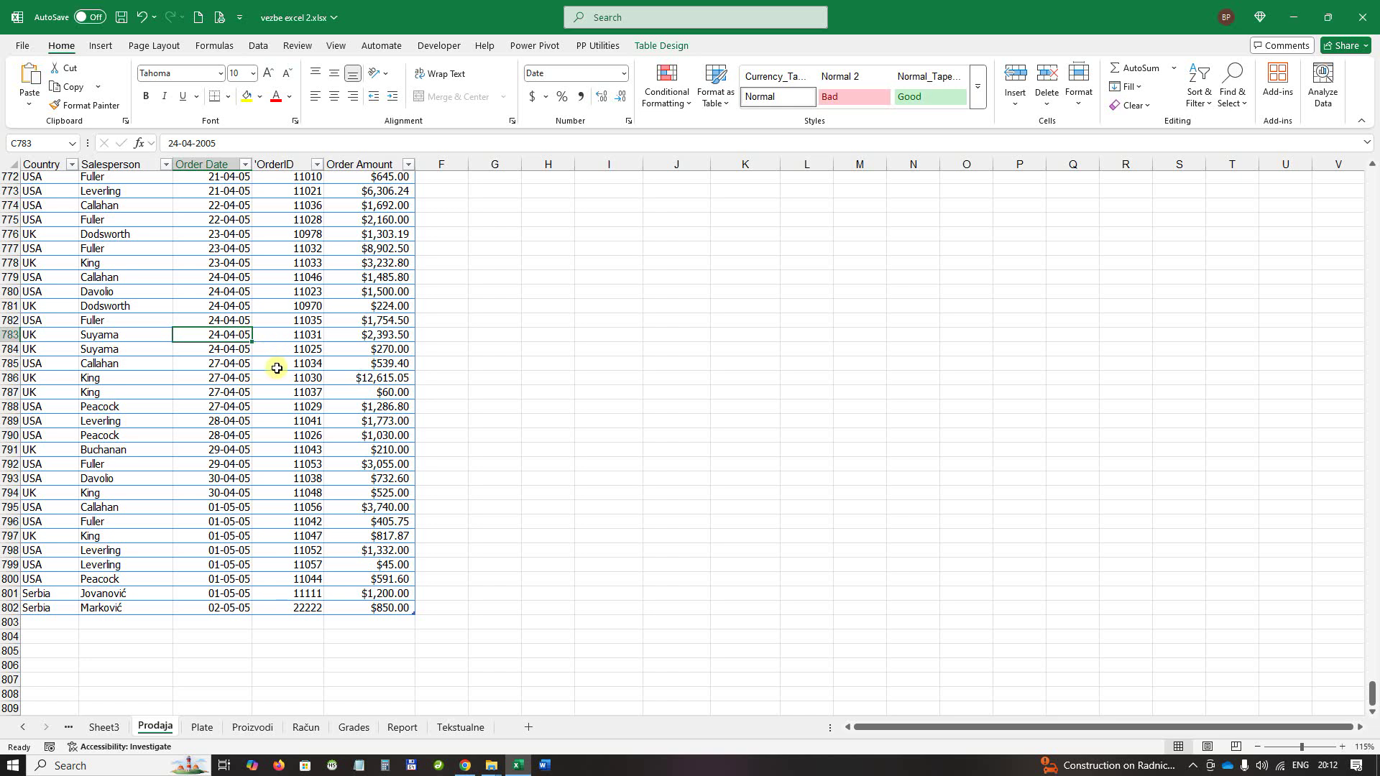
click(104, 727)
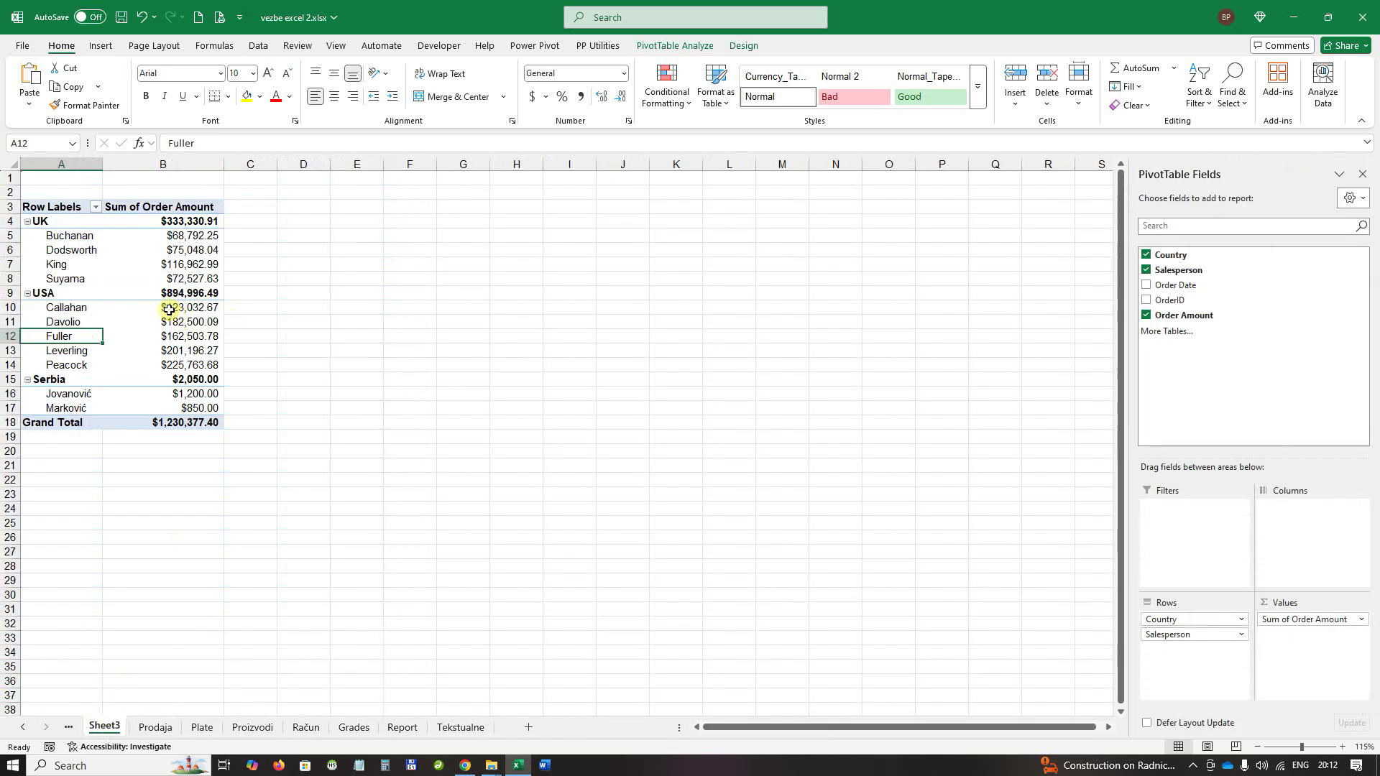